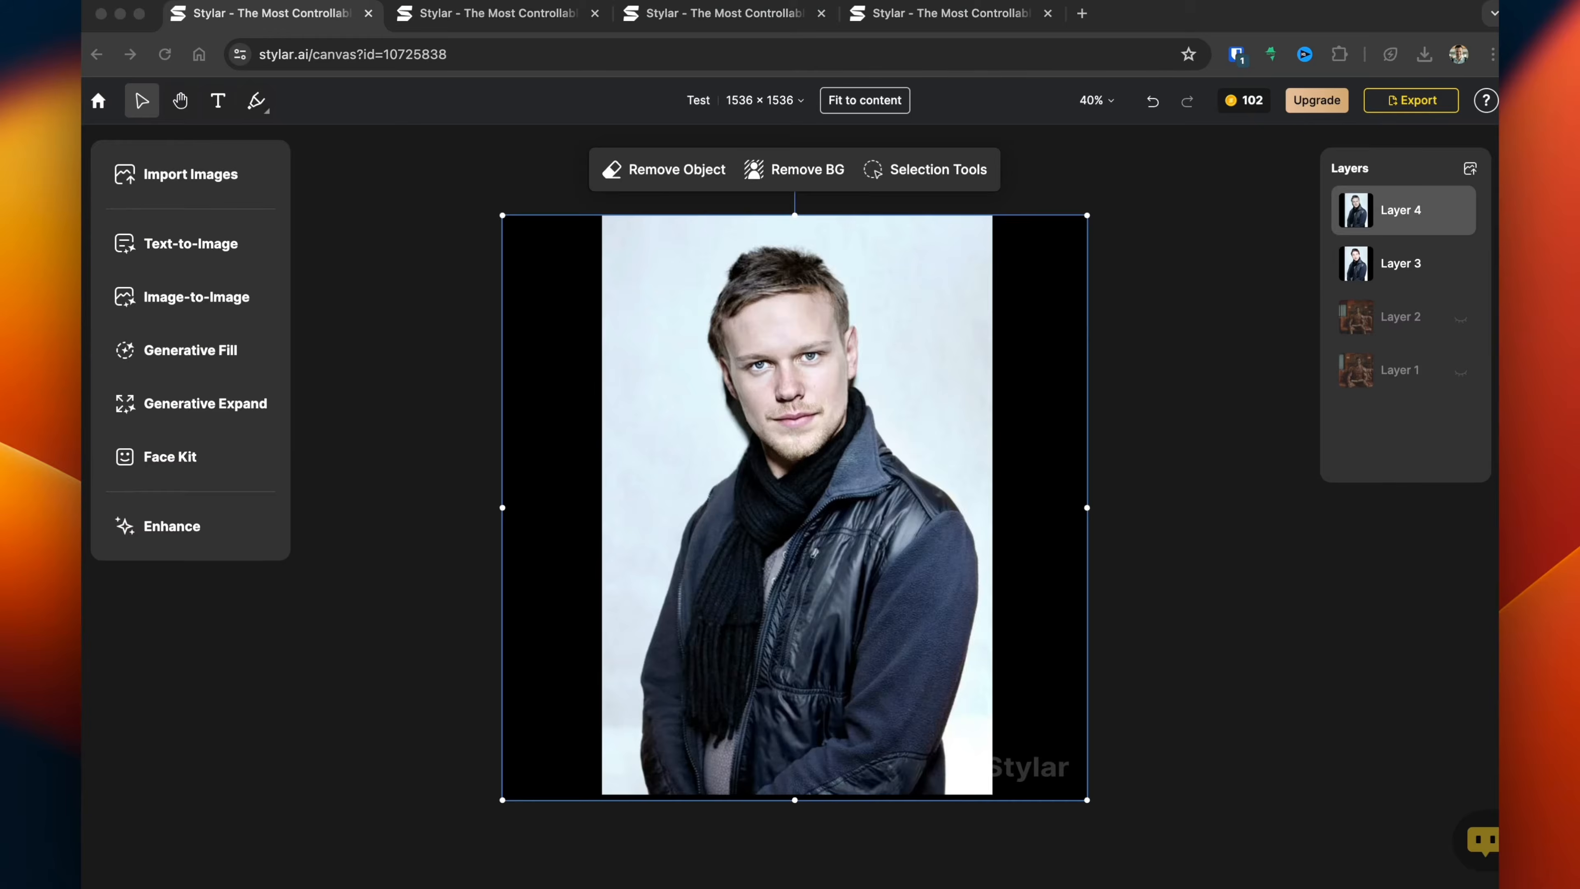
Browse the available styles in the Style Library on the home page
click(125, 296)
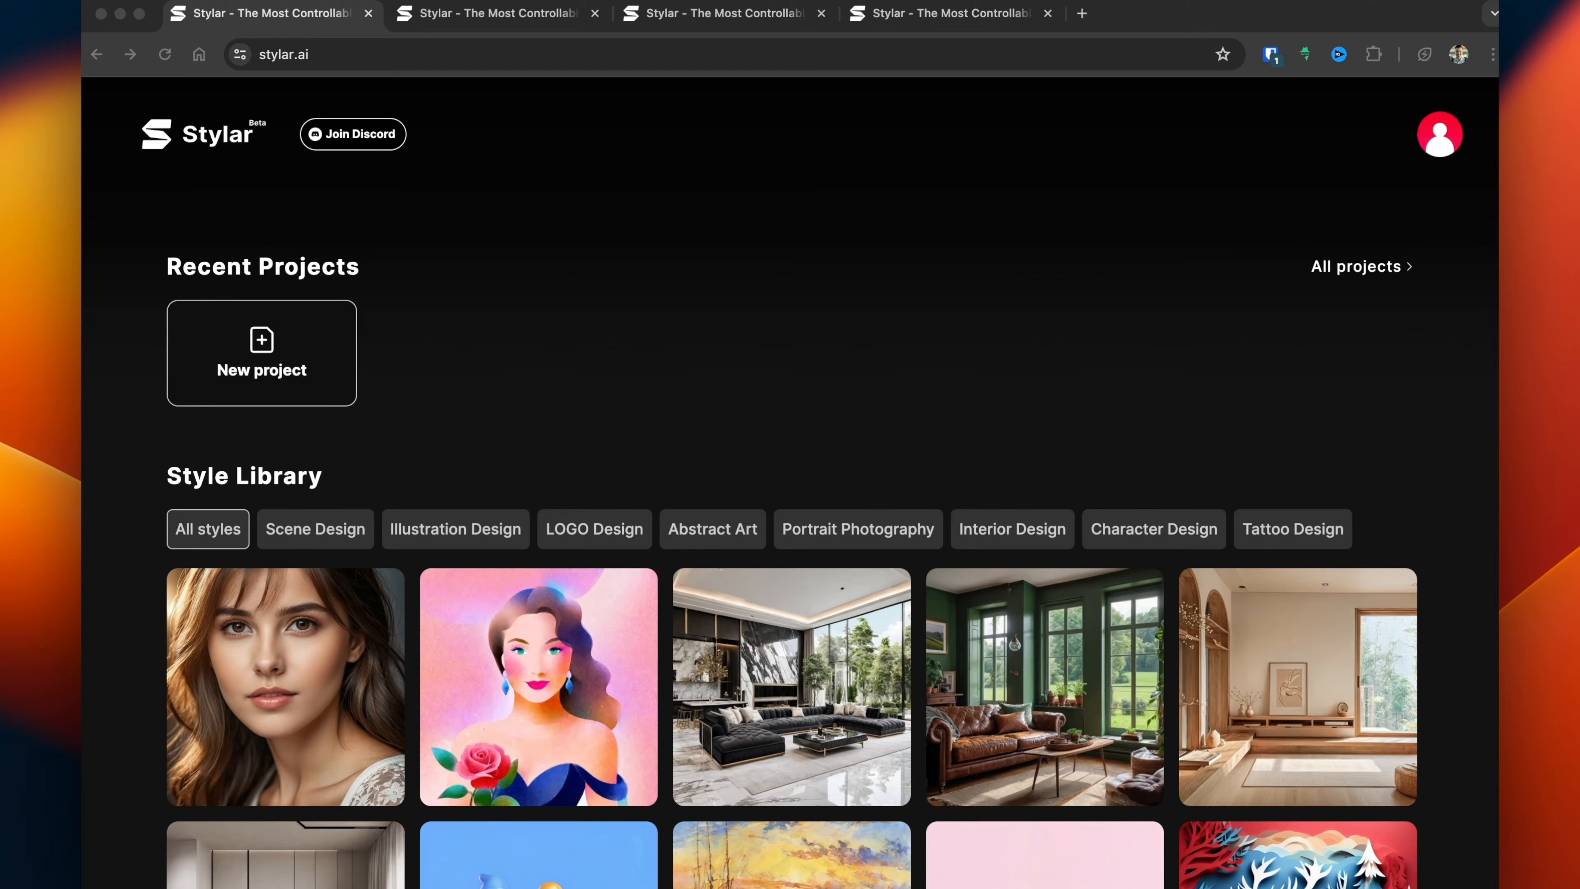
scroll(790, 491, down, 3)
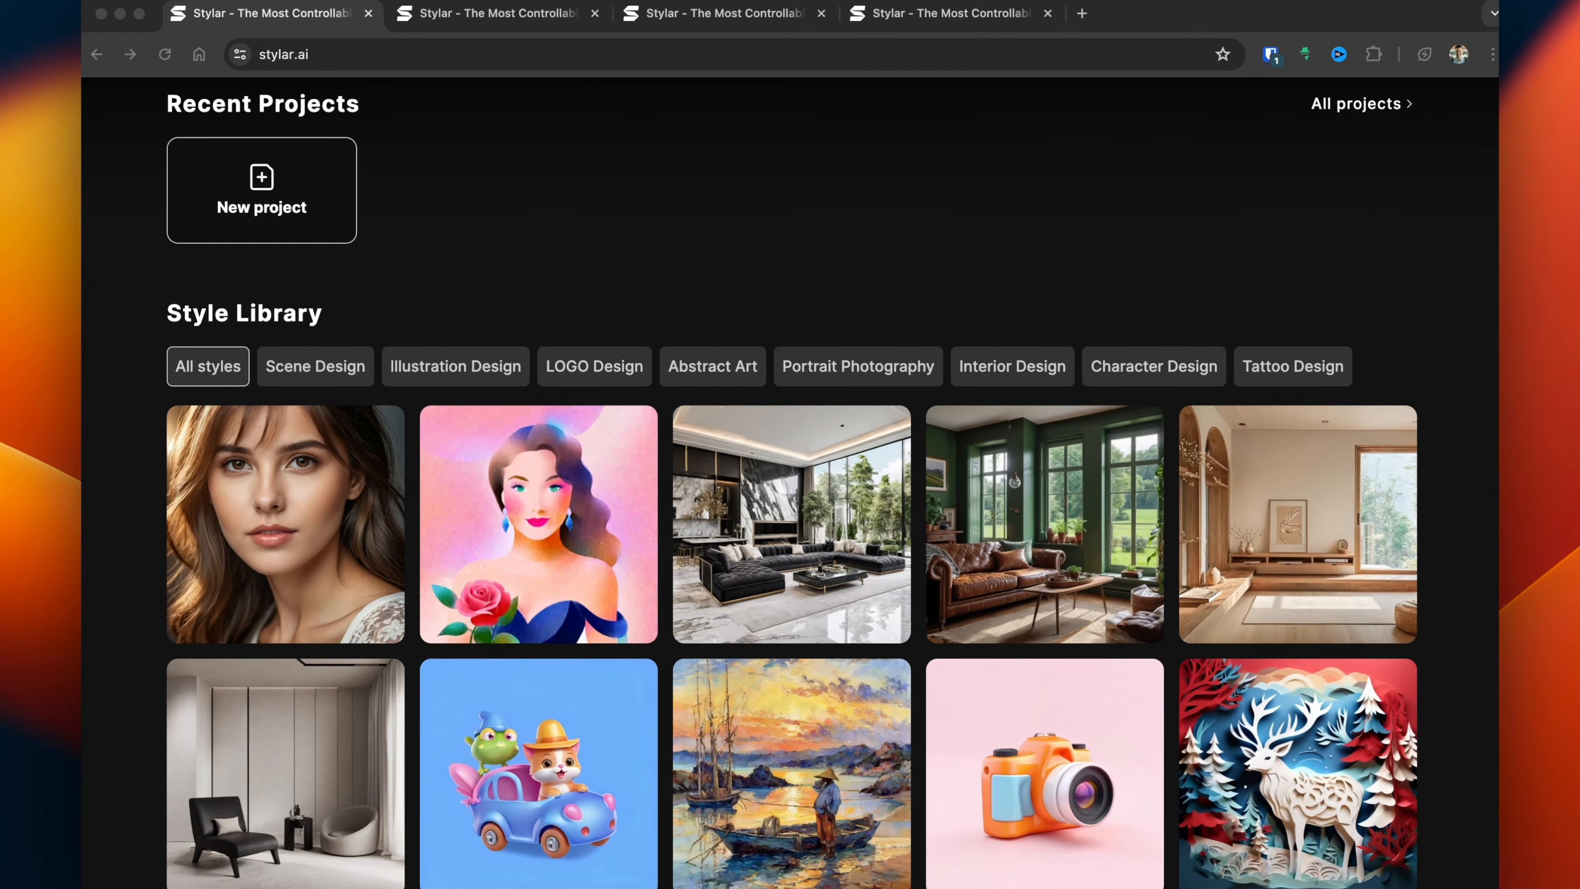
scroll(790, 492, down, 4)
scroll(790, 491, down, 8)
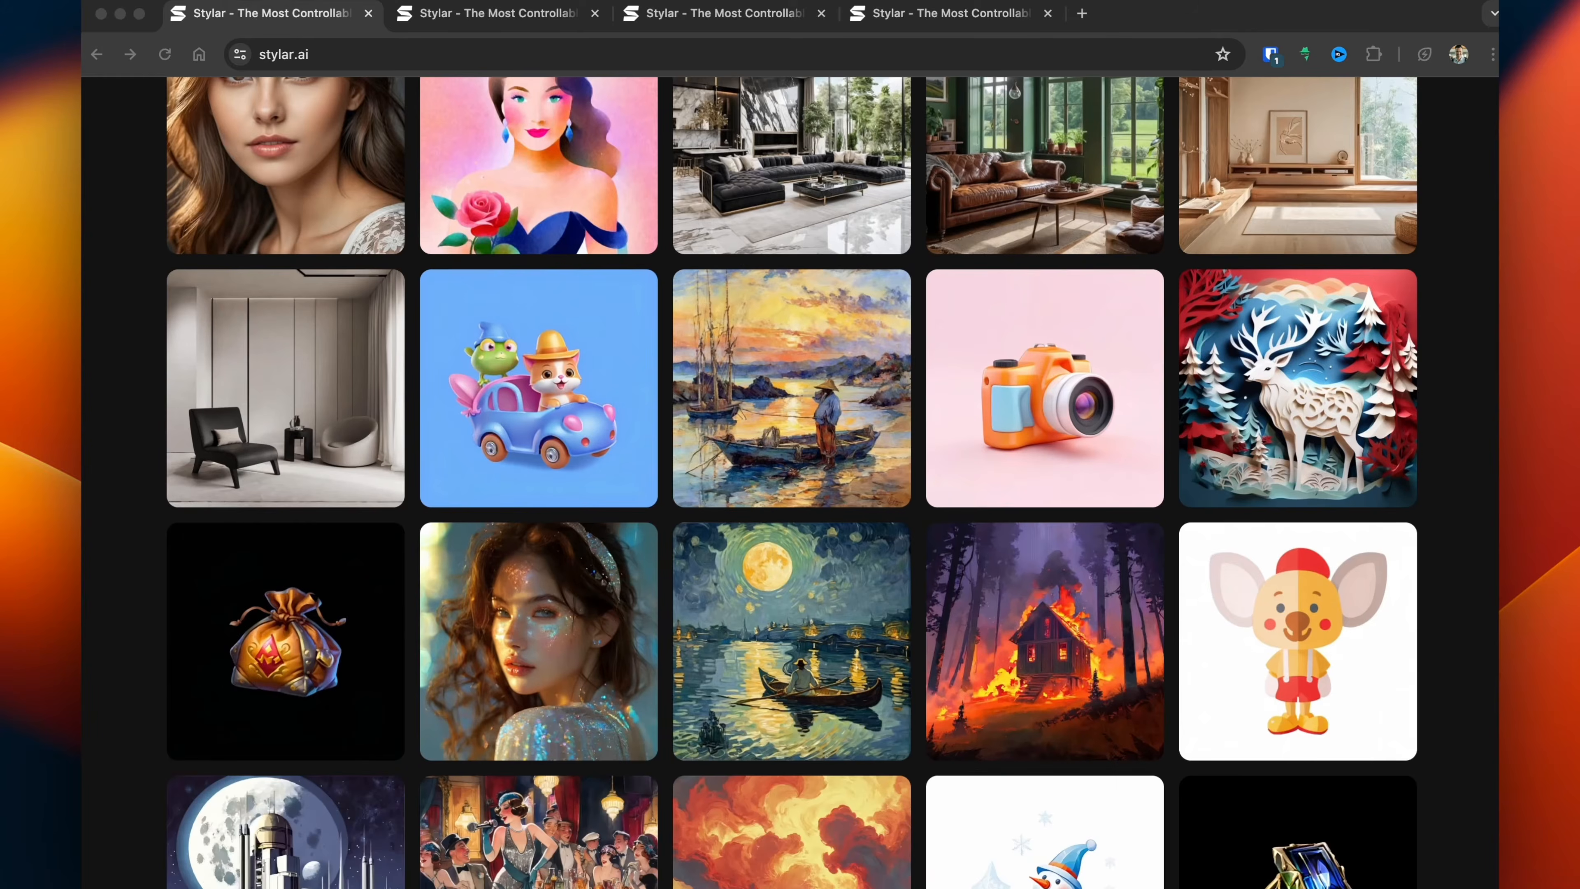
scroll(790, 492, down, 4)
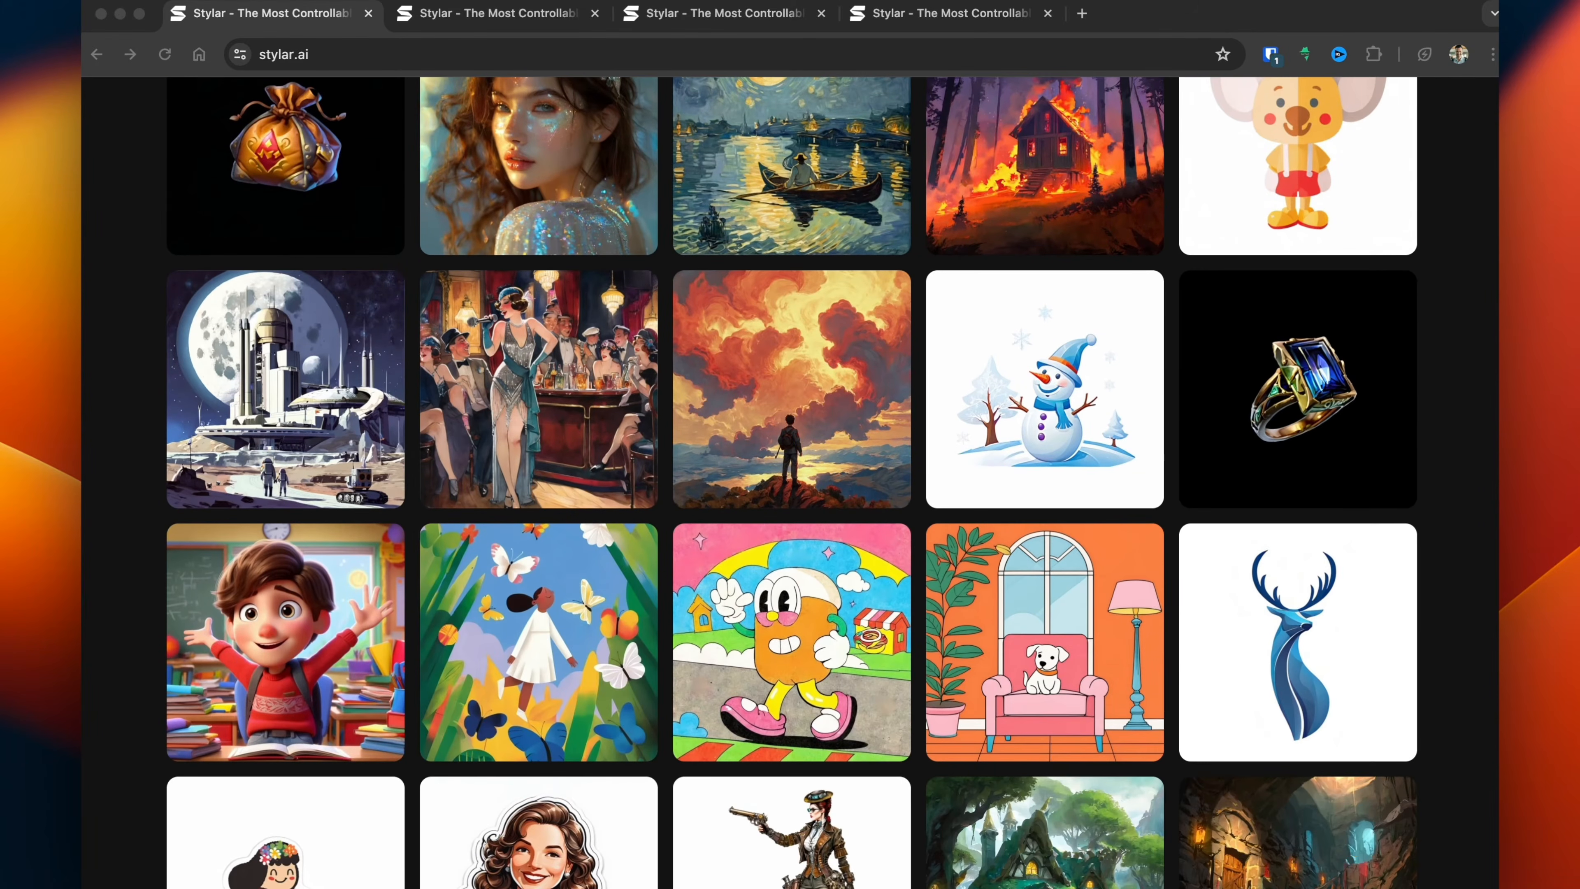
scroll(790, 491, down, 4)
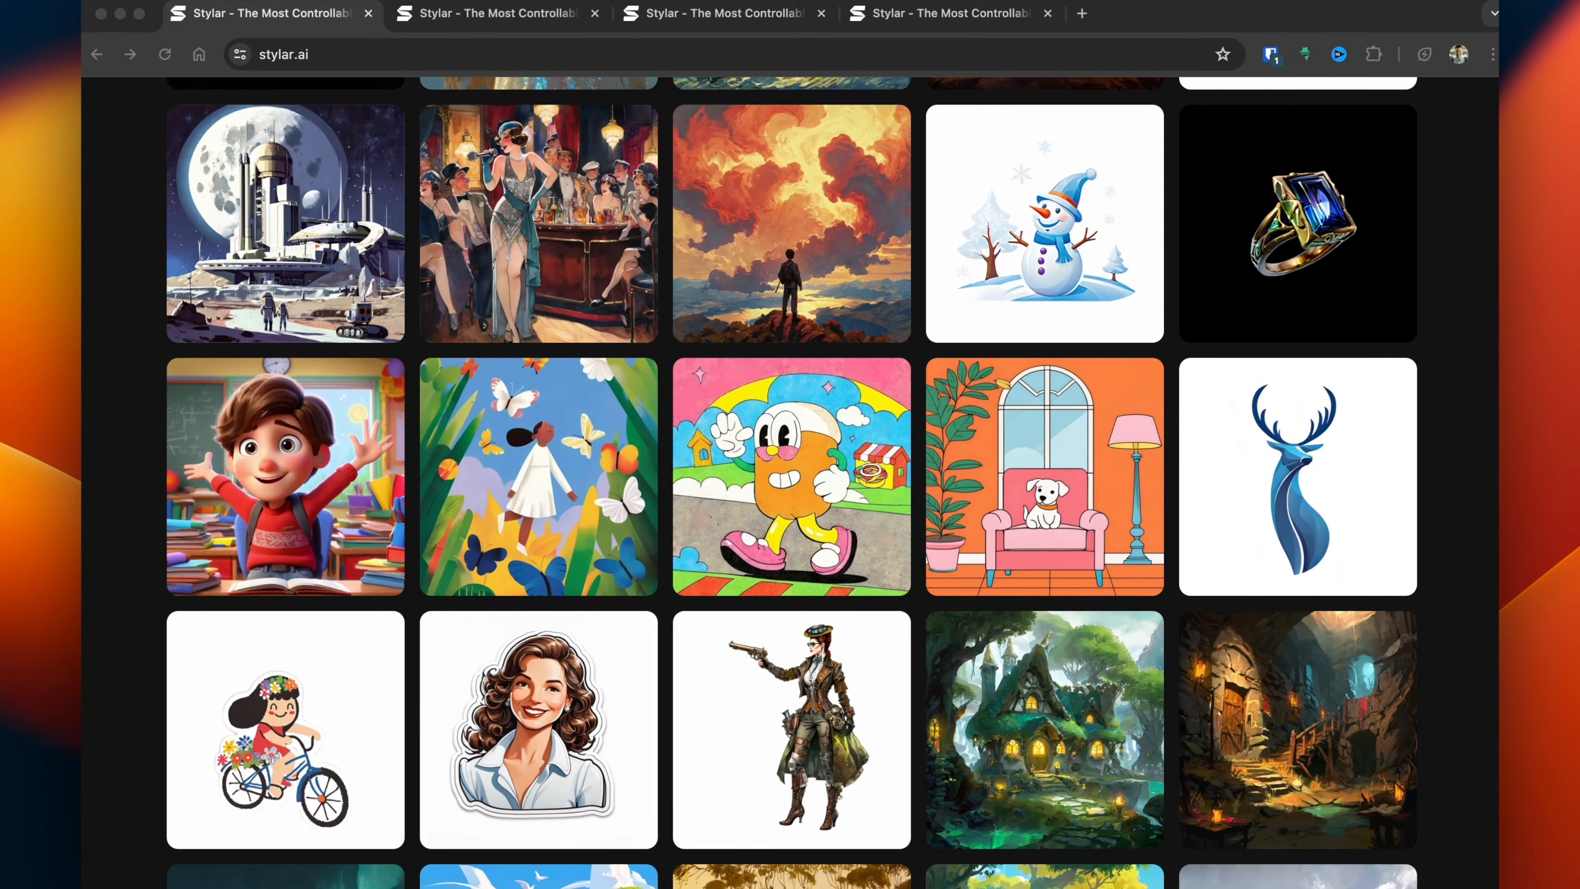
scroll(790, 492, down, 2)
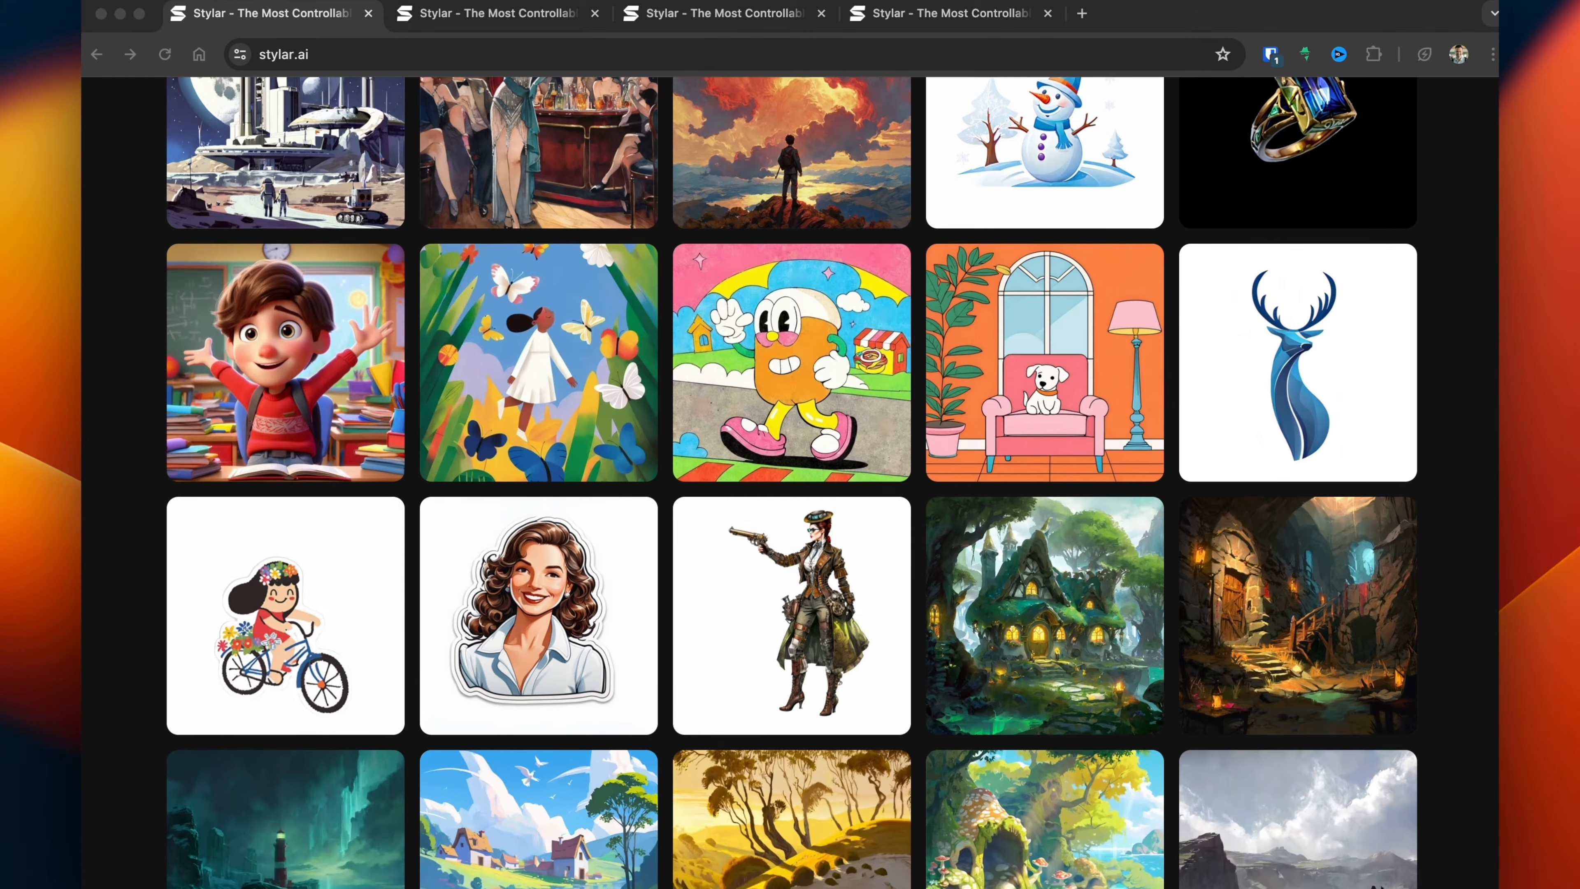
scroll(790, 492, down, 3)
scroll(790, 492, down, 3)
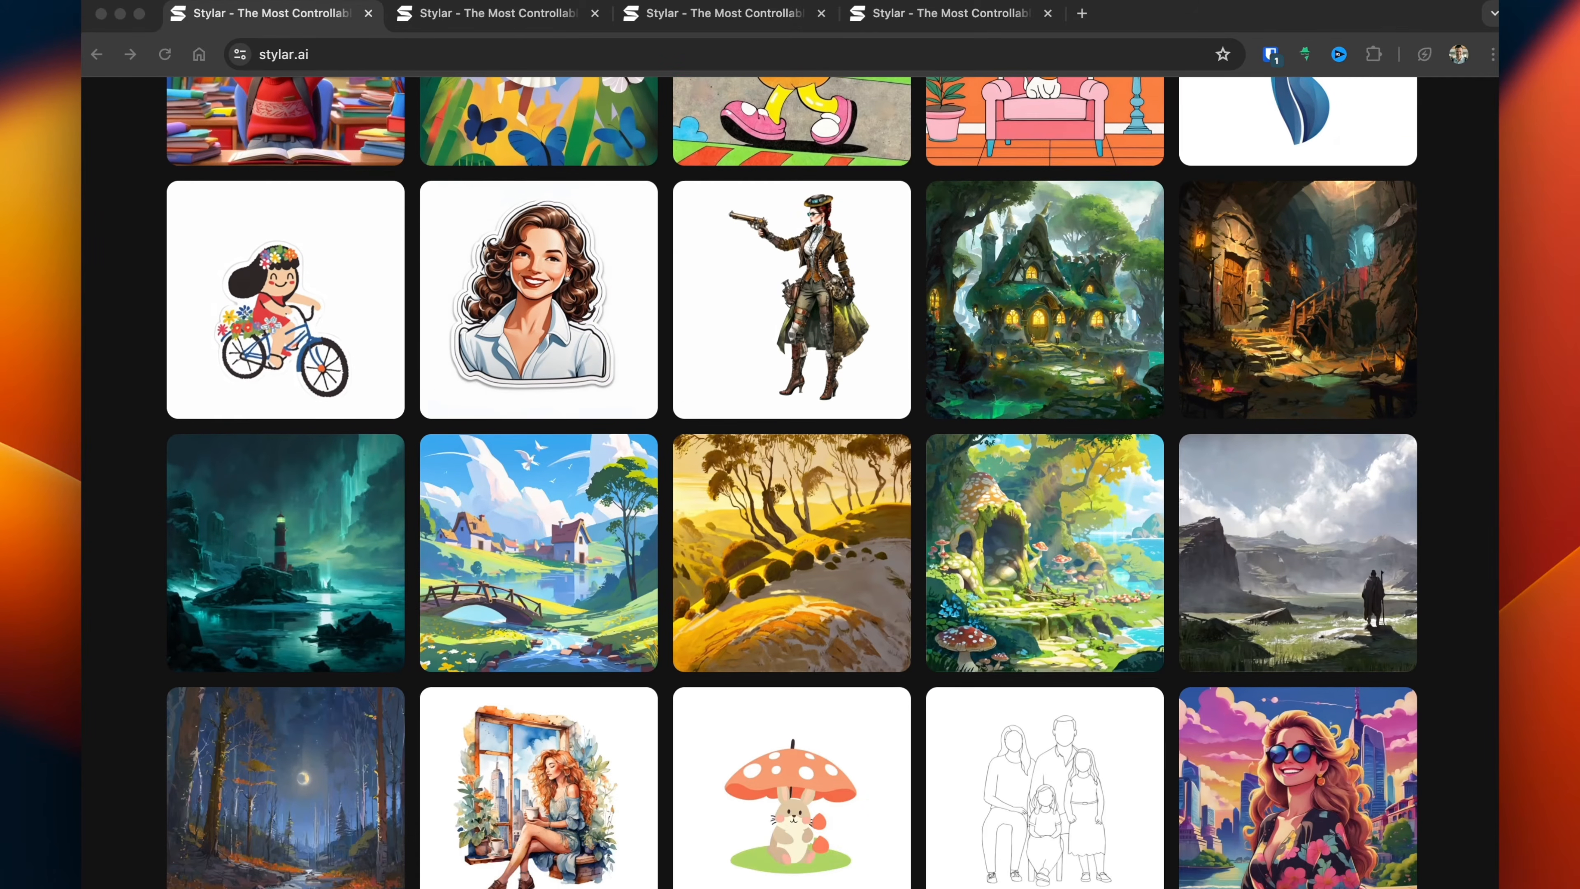
scroll(790, 491, down, 2)
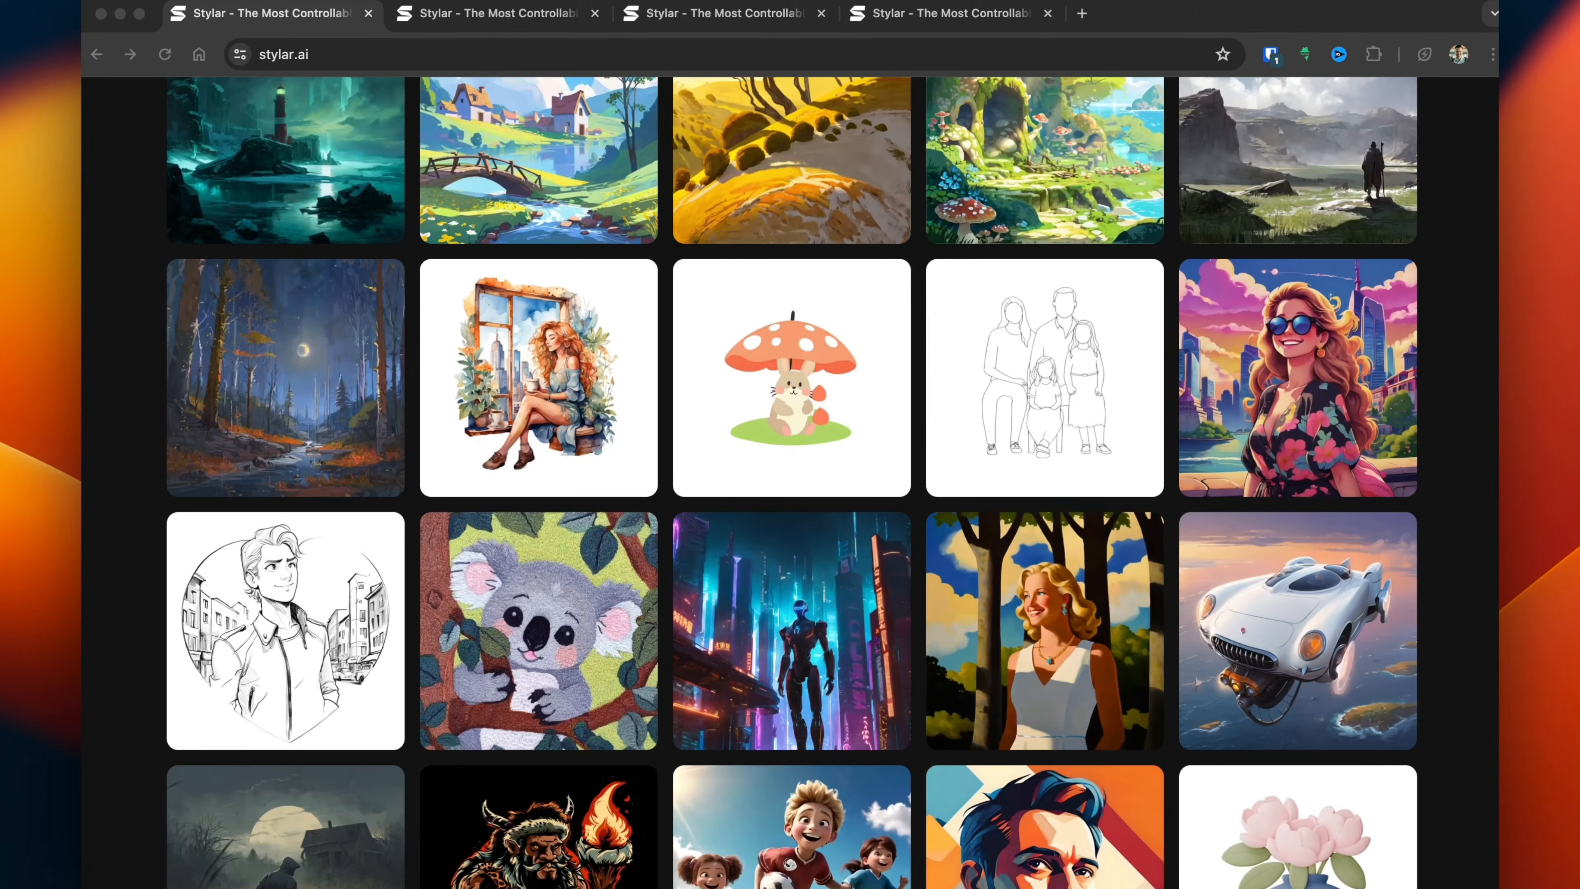
click(791, 629)
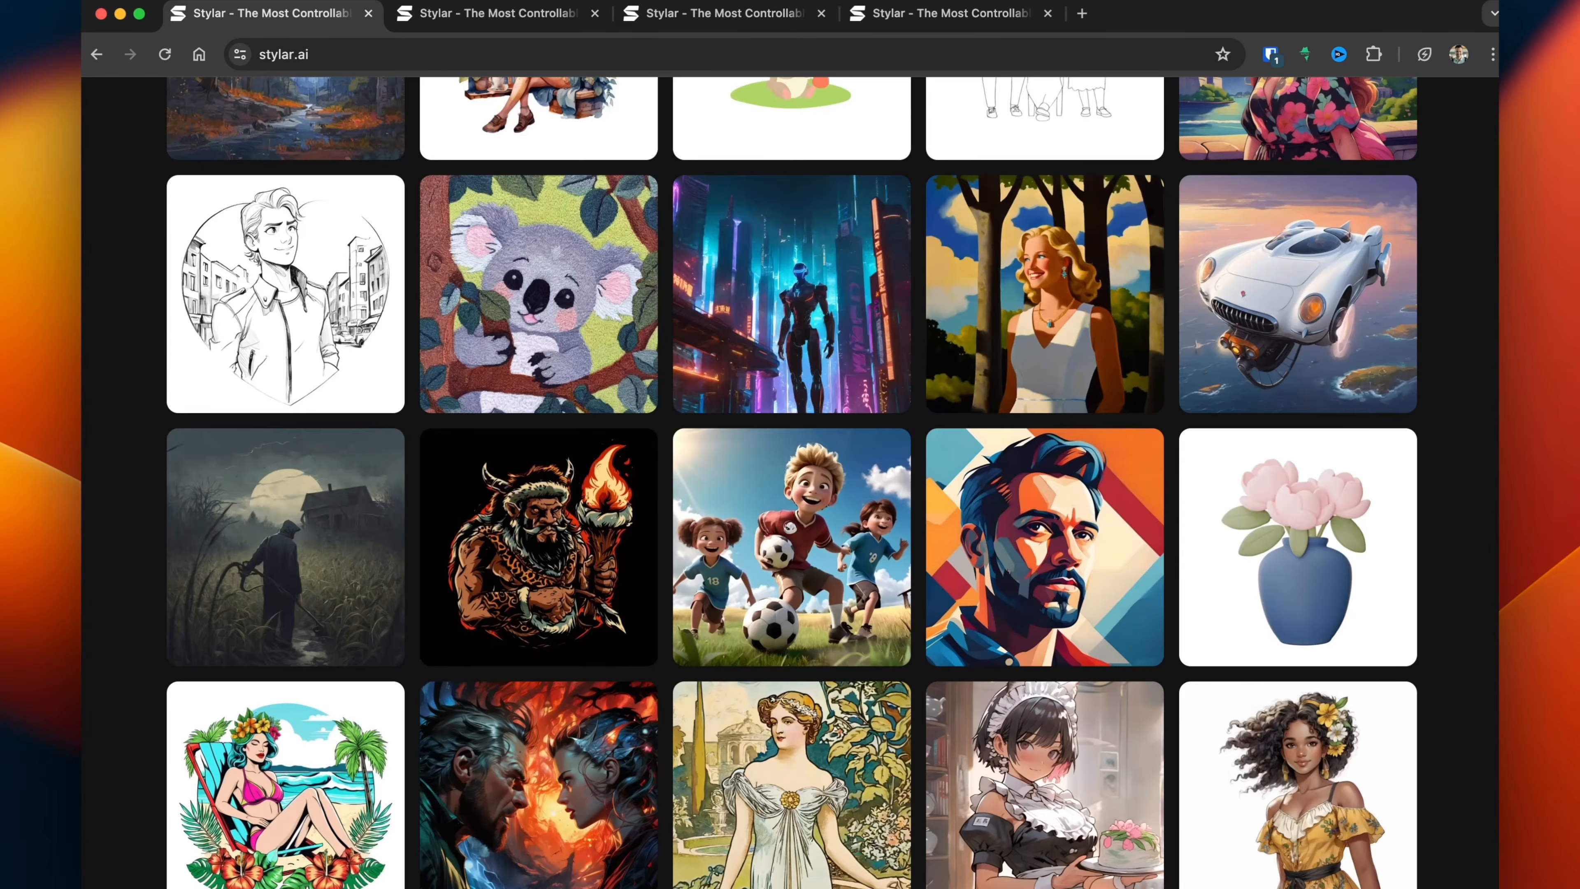
scroll(792, 483, down, 3)
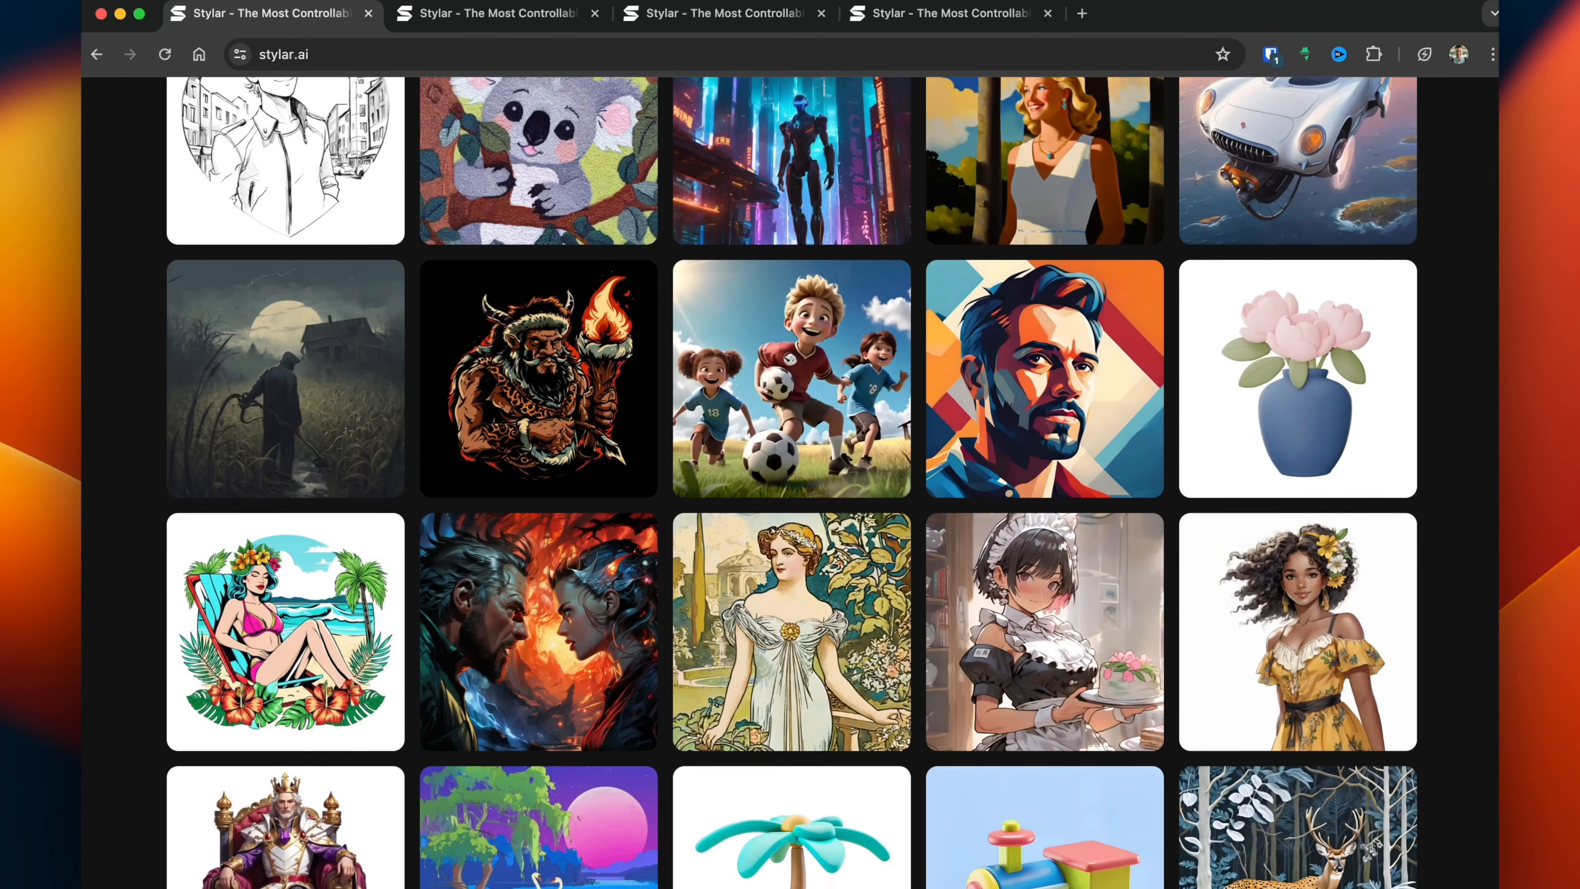
scroll(791, 483, down, 3)
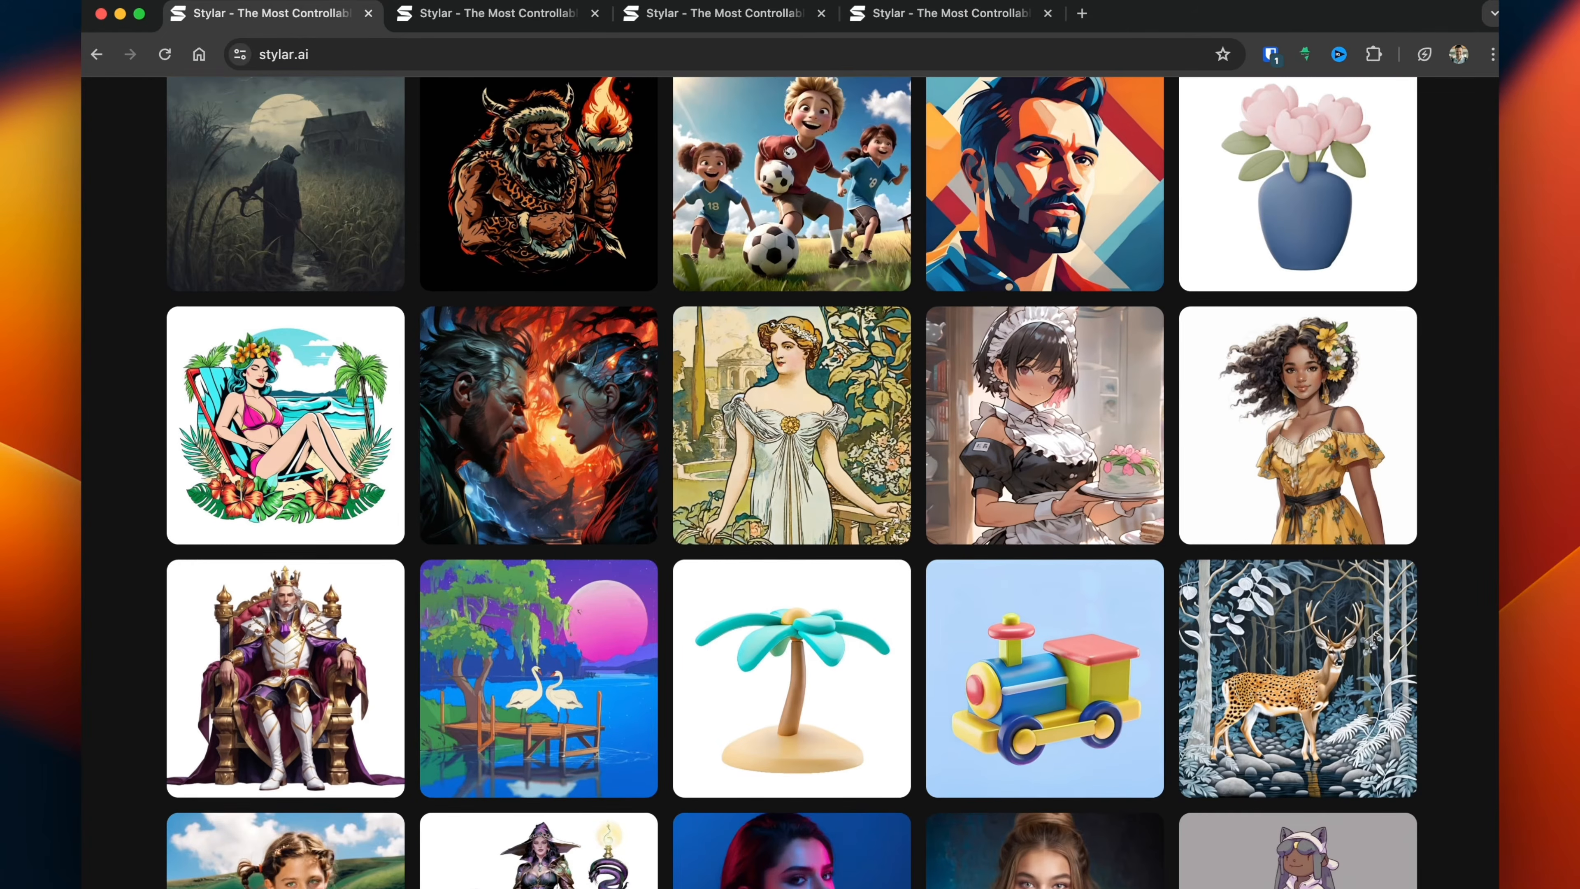
scroll(791, 483, down, 7)
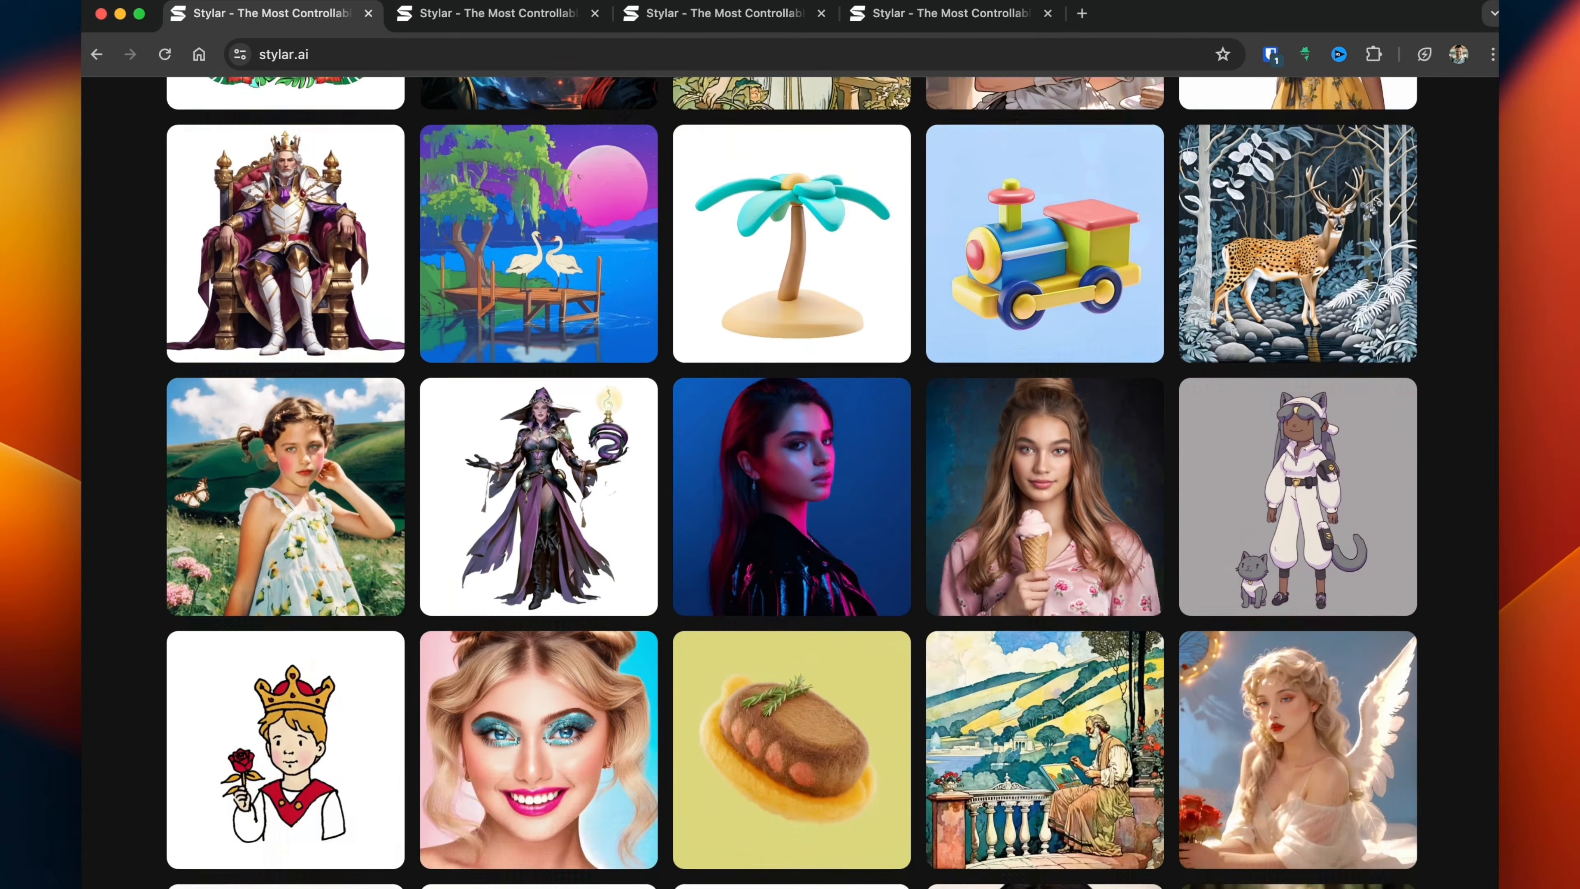
scroll(791, 483, down, 6)
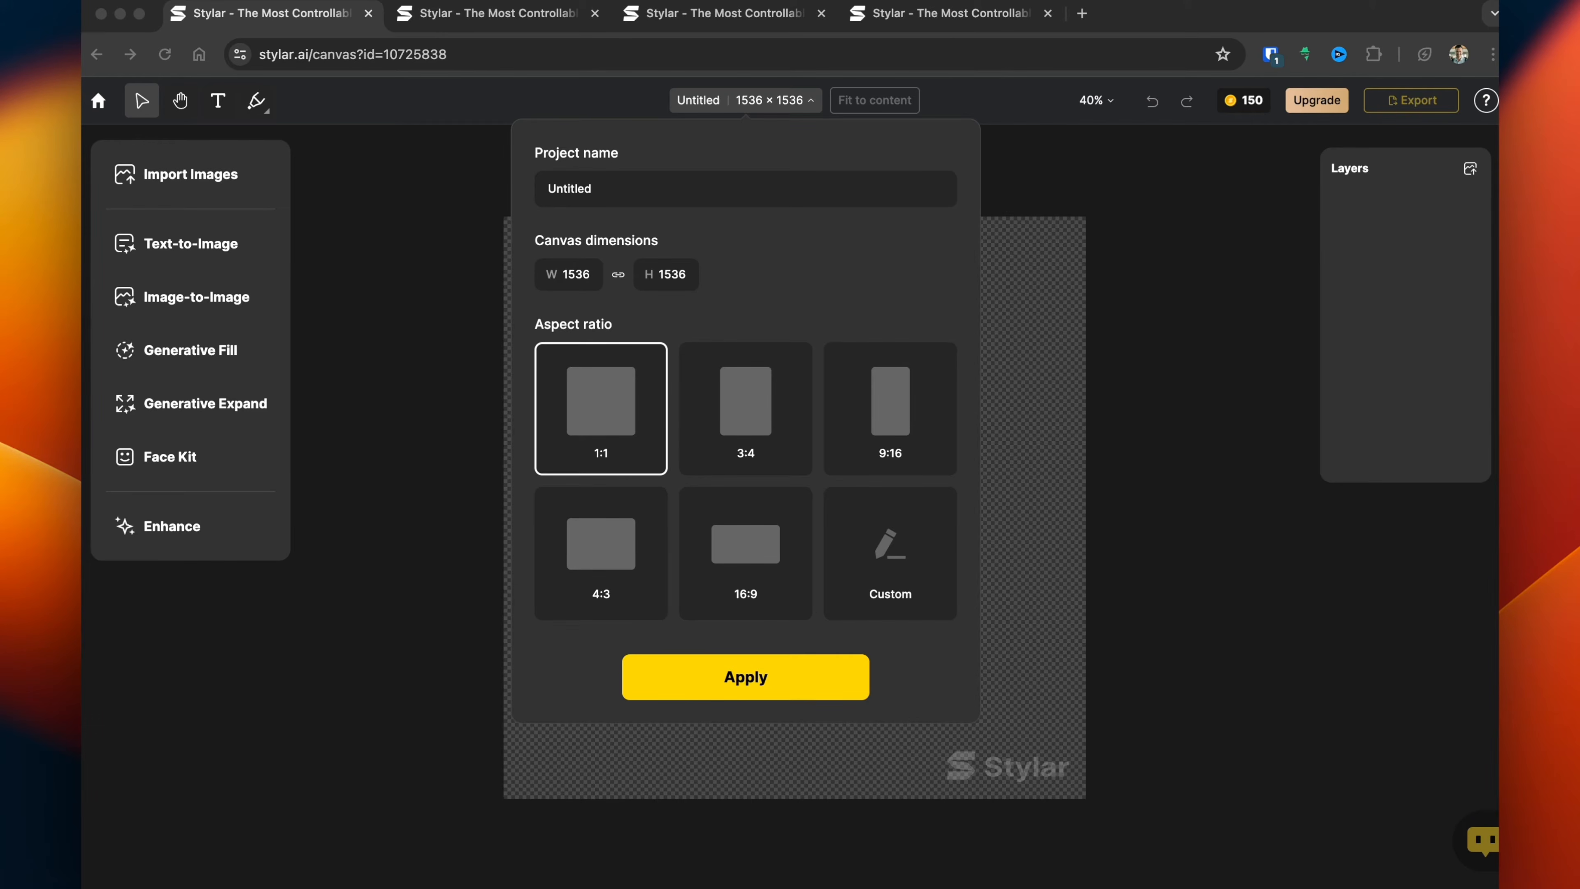
Name the new 1536 × 1536 project Test
click(569, 189)
double_click(568, 188)
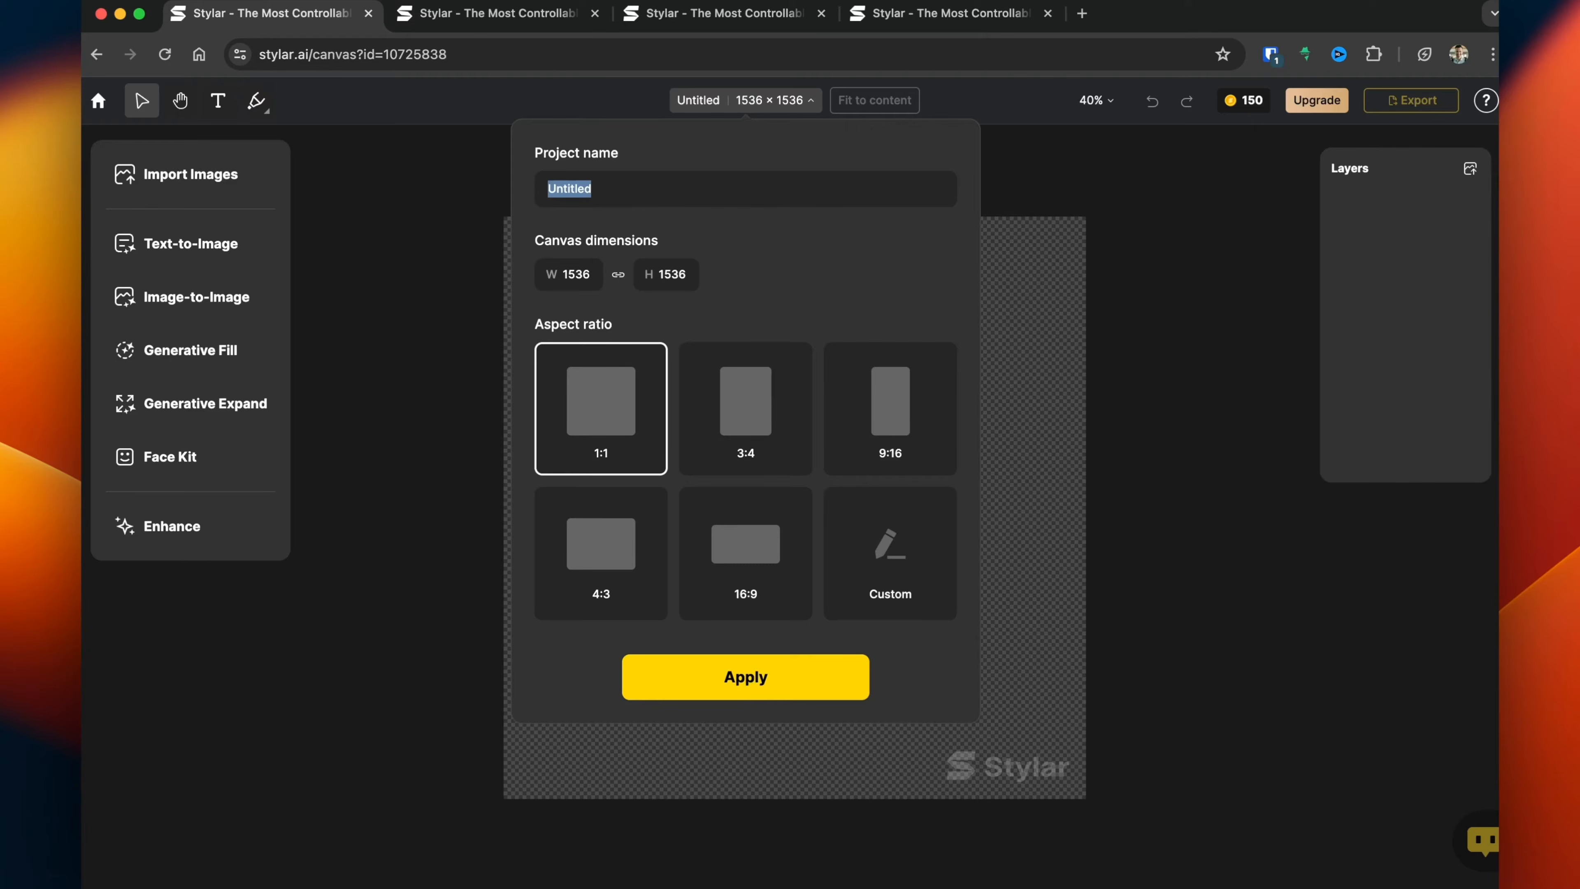
text(Test)
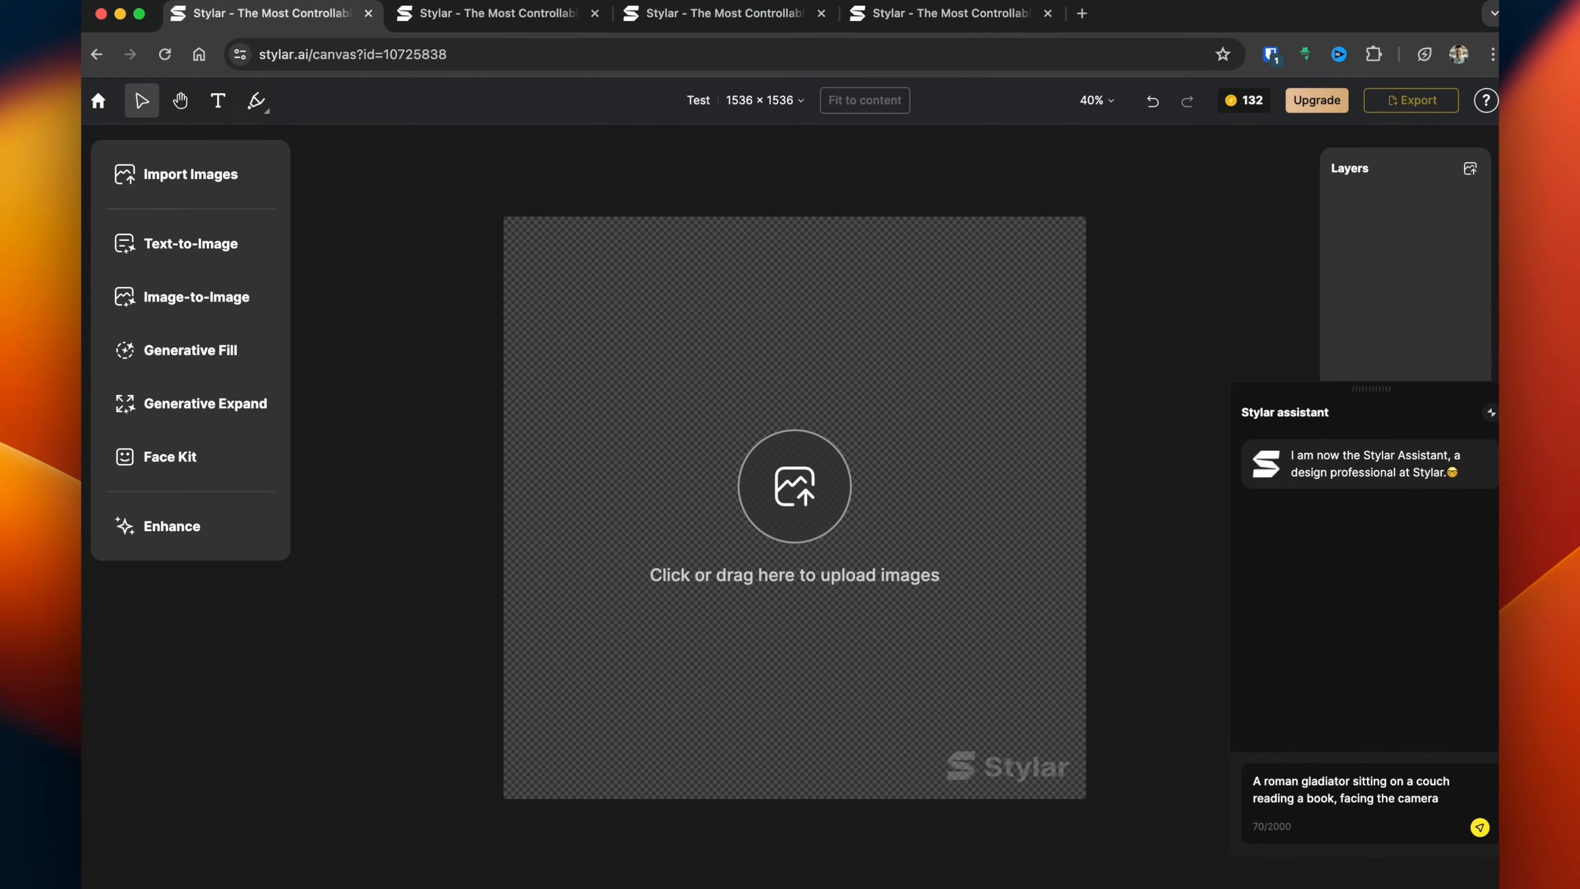
Submit "A roman gladiator sitting on a couch reading a book, facing the camera" to the assistant and send its expanded prompt to Text-to-Image
key(Return)
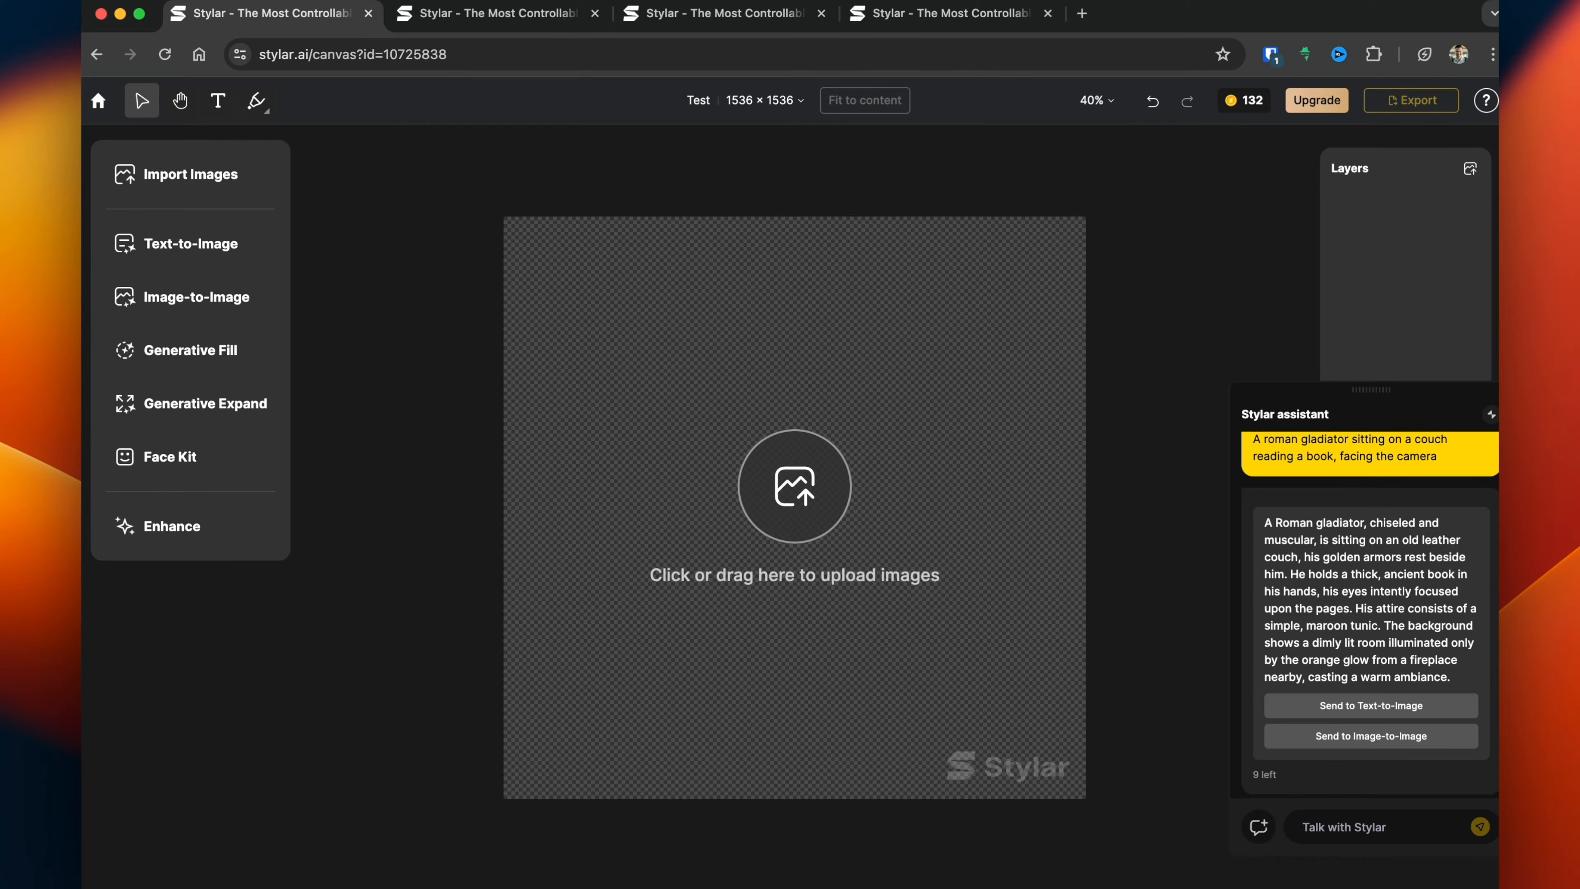
click(1371, 706)
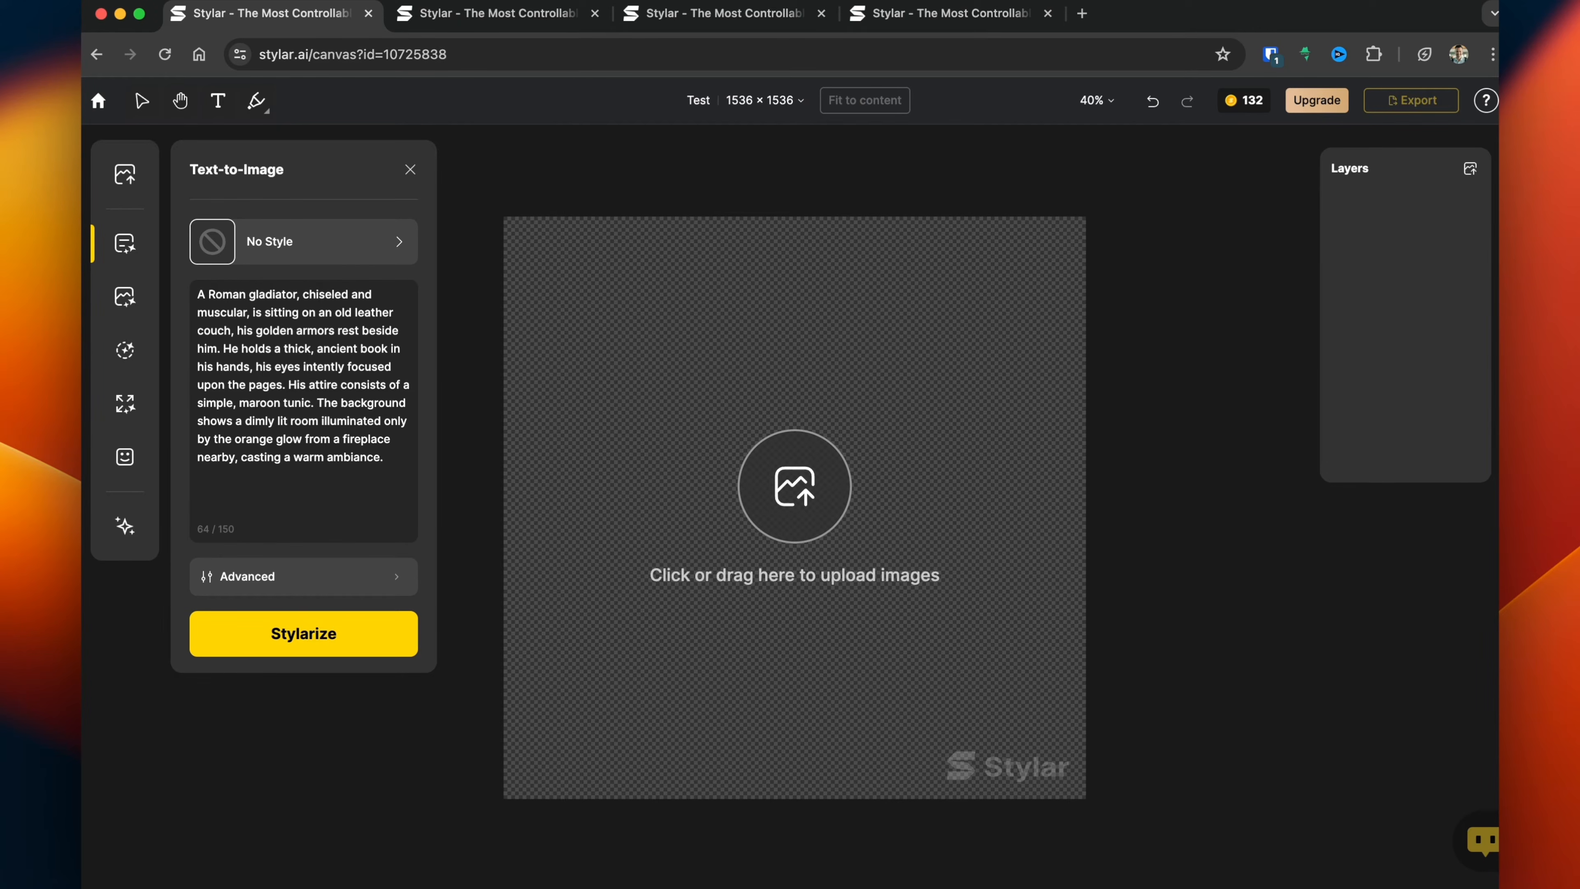
Browse the styles for the gladiator prompt and apply the Film Narrative style
click(336, 242)
scroll(665, 445, down, 15)
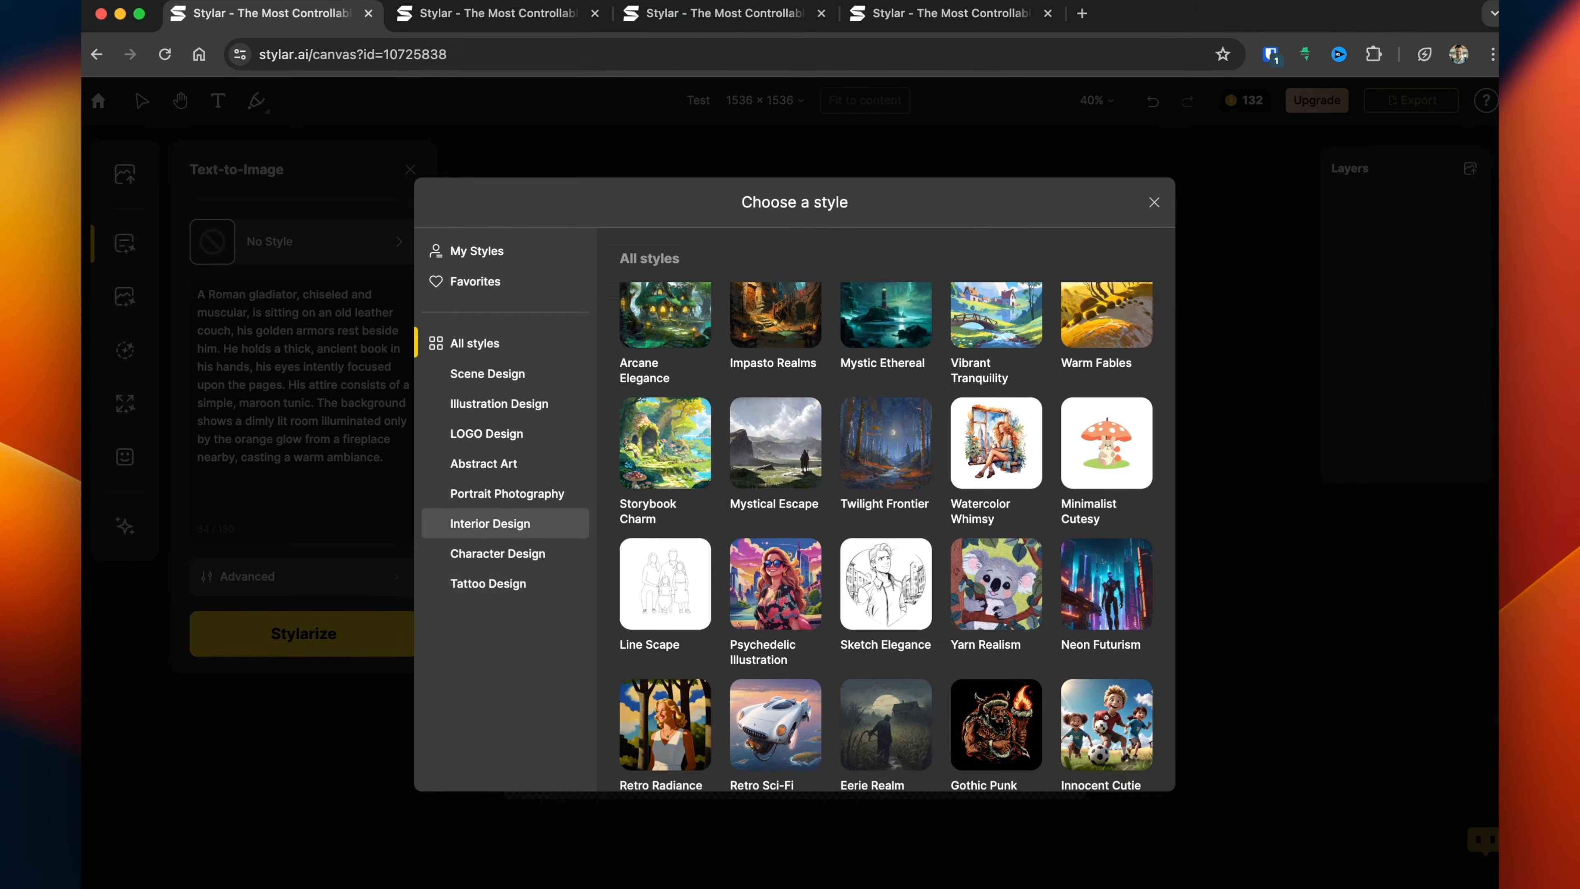
scroll(665, 476, up, 15)
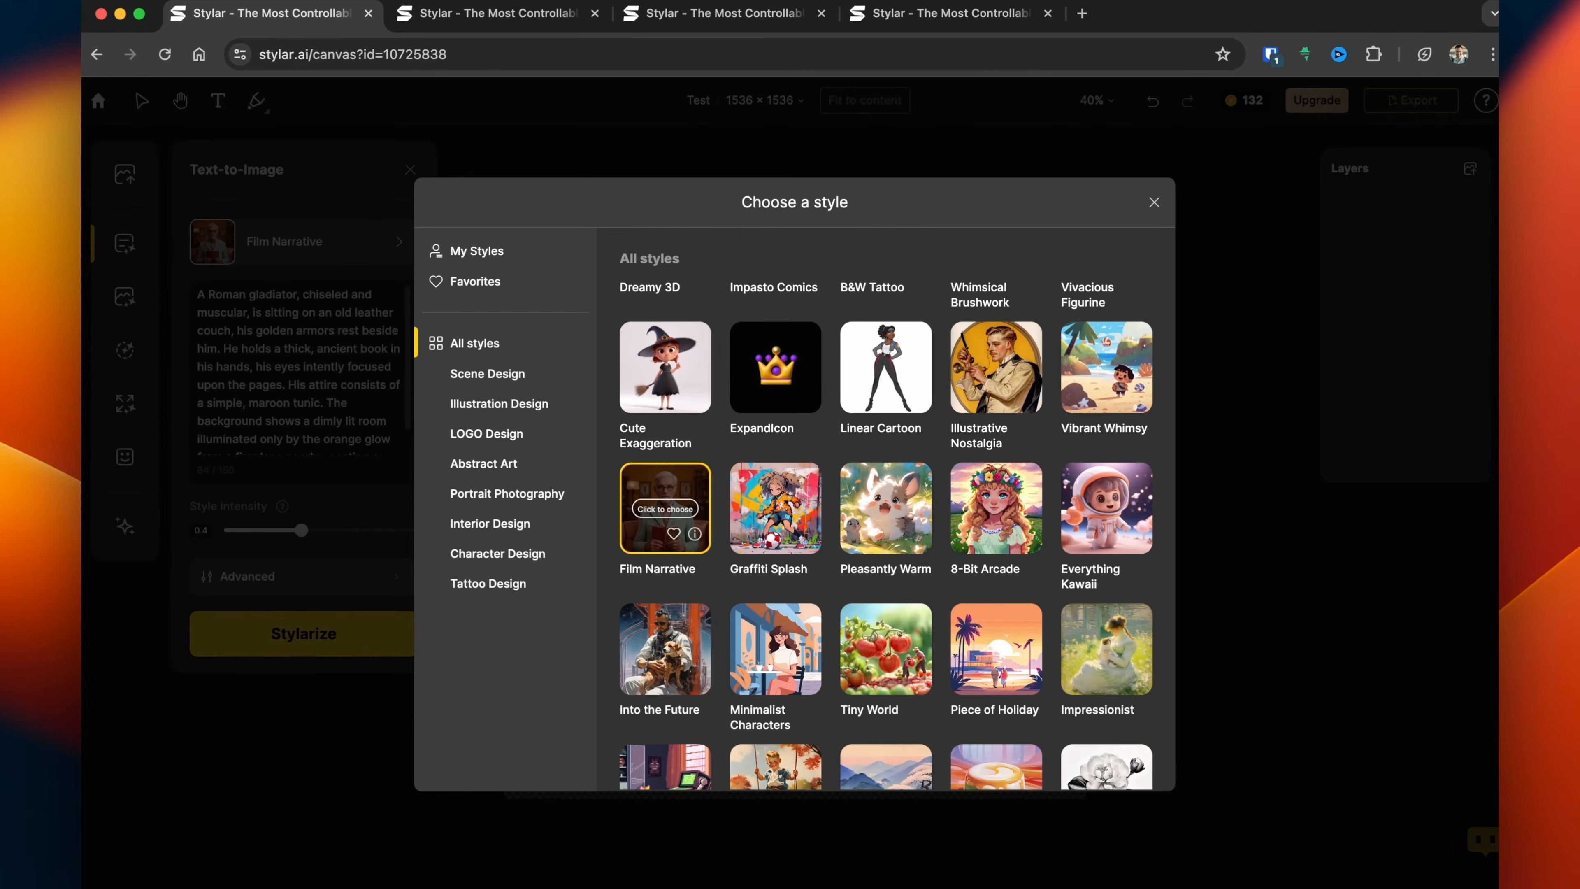
mouse_move(665, 508)
click(695, 534)
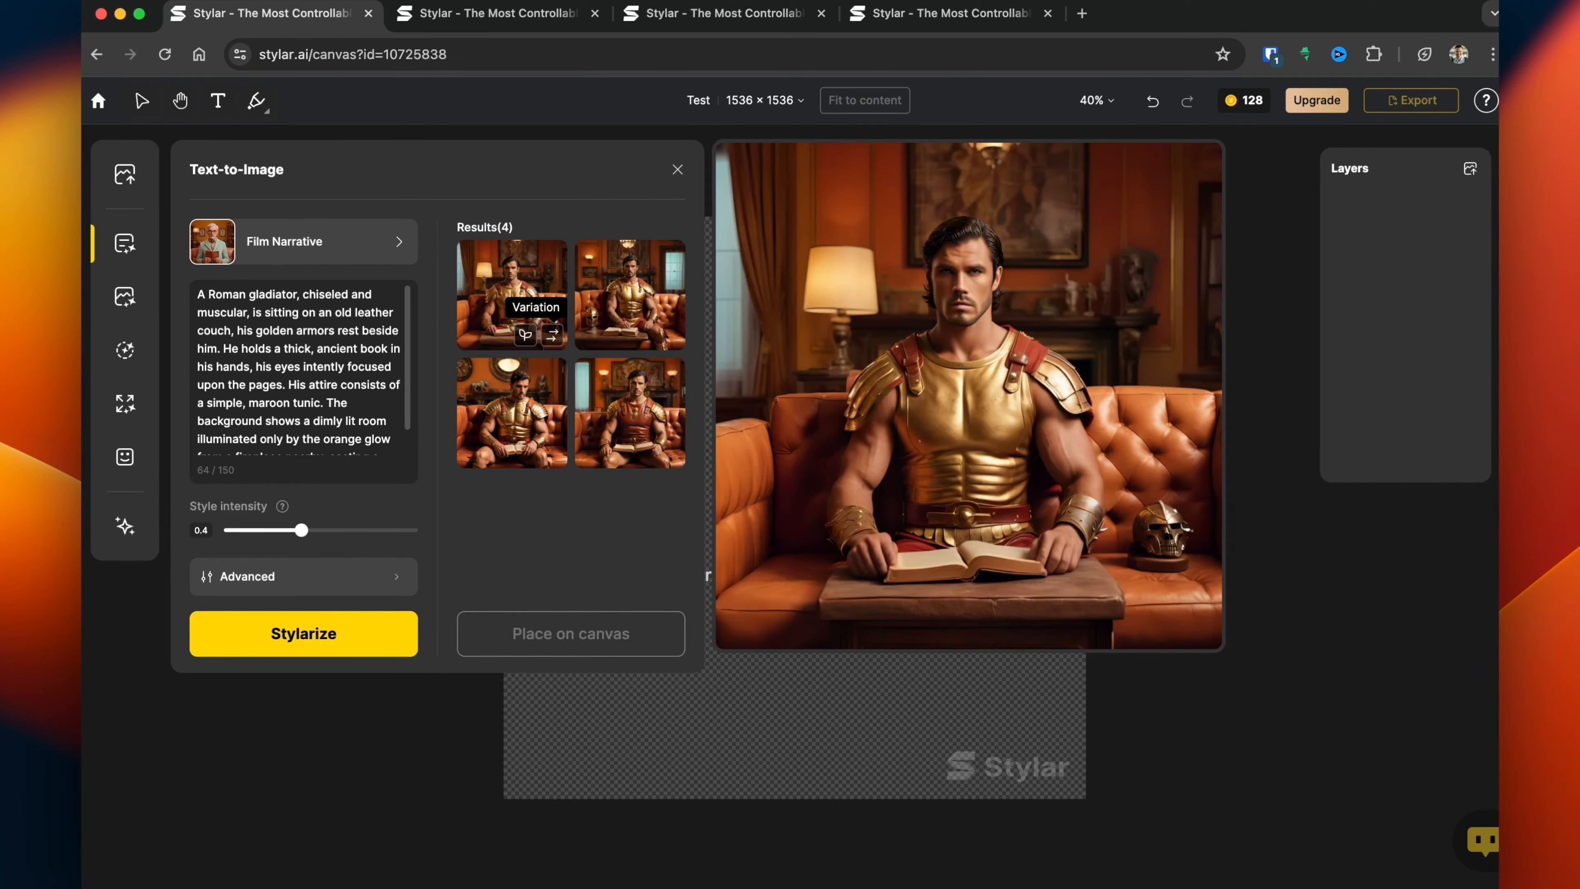
Place the generated image of the gladiator in red leather armor with an open book on the canvas
click(629, 412)
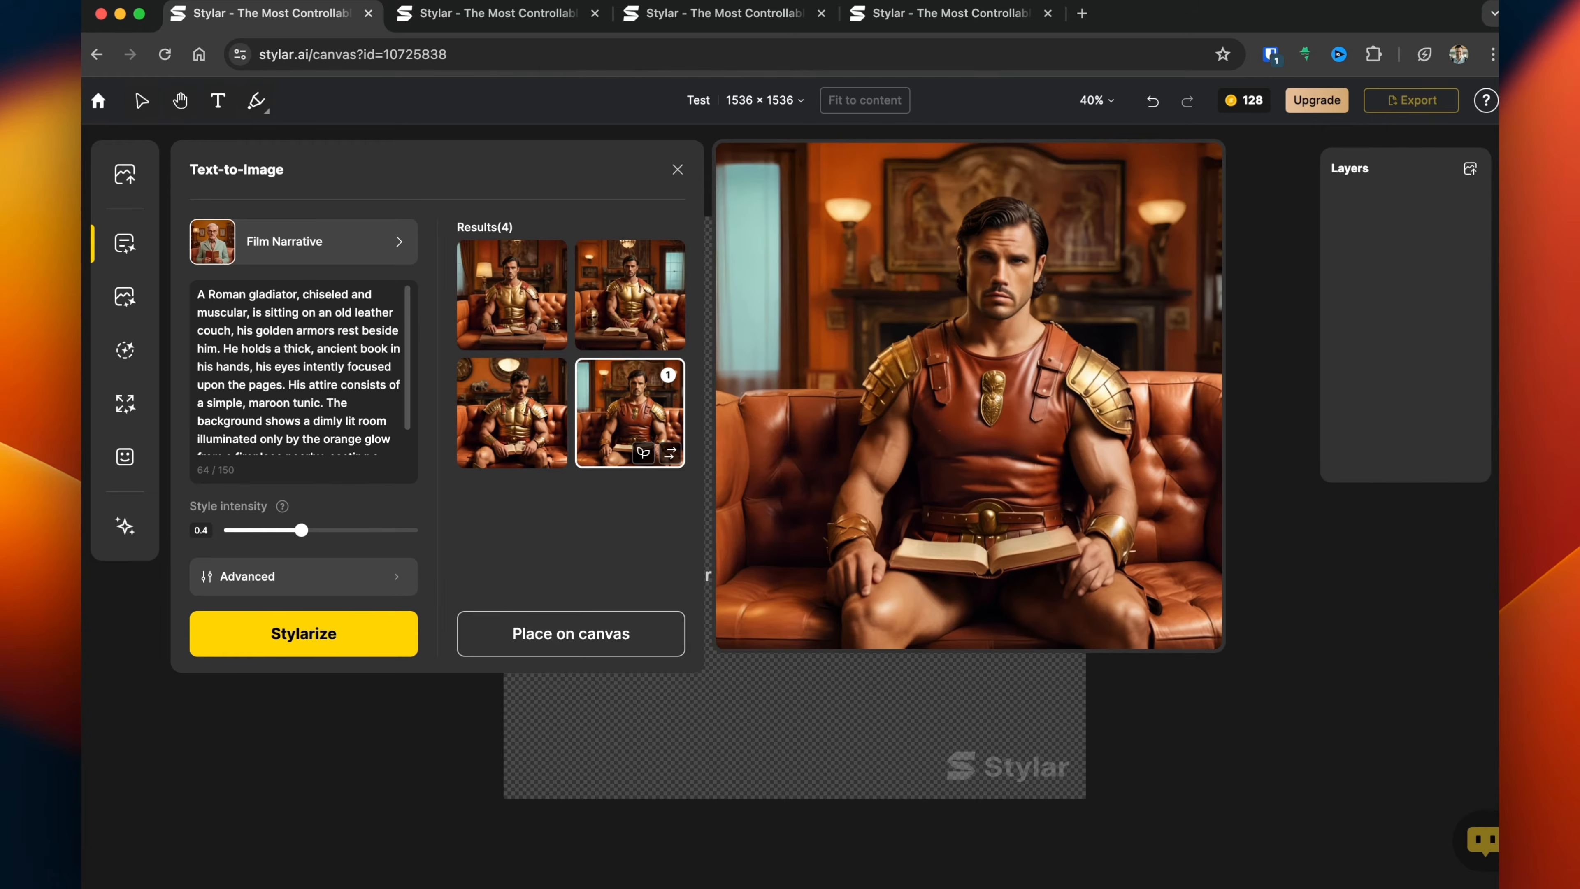
click(570, 633)
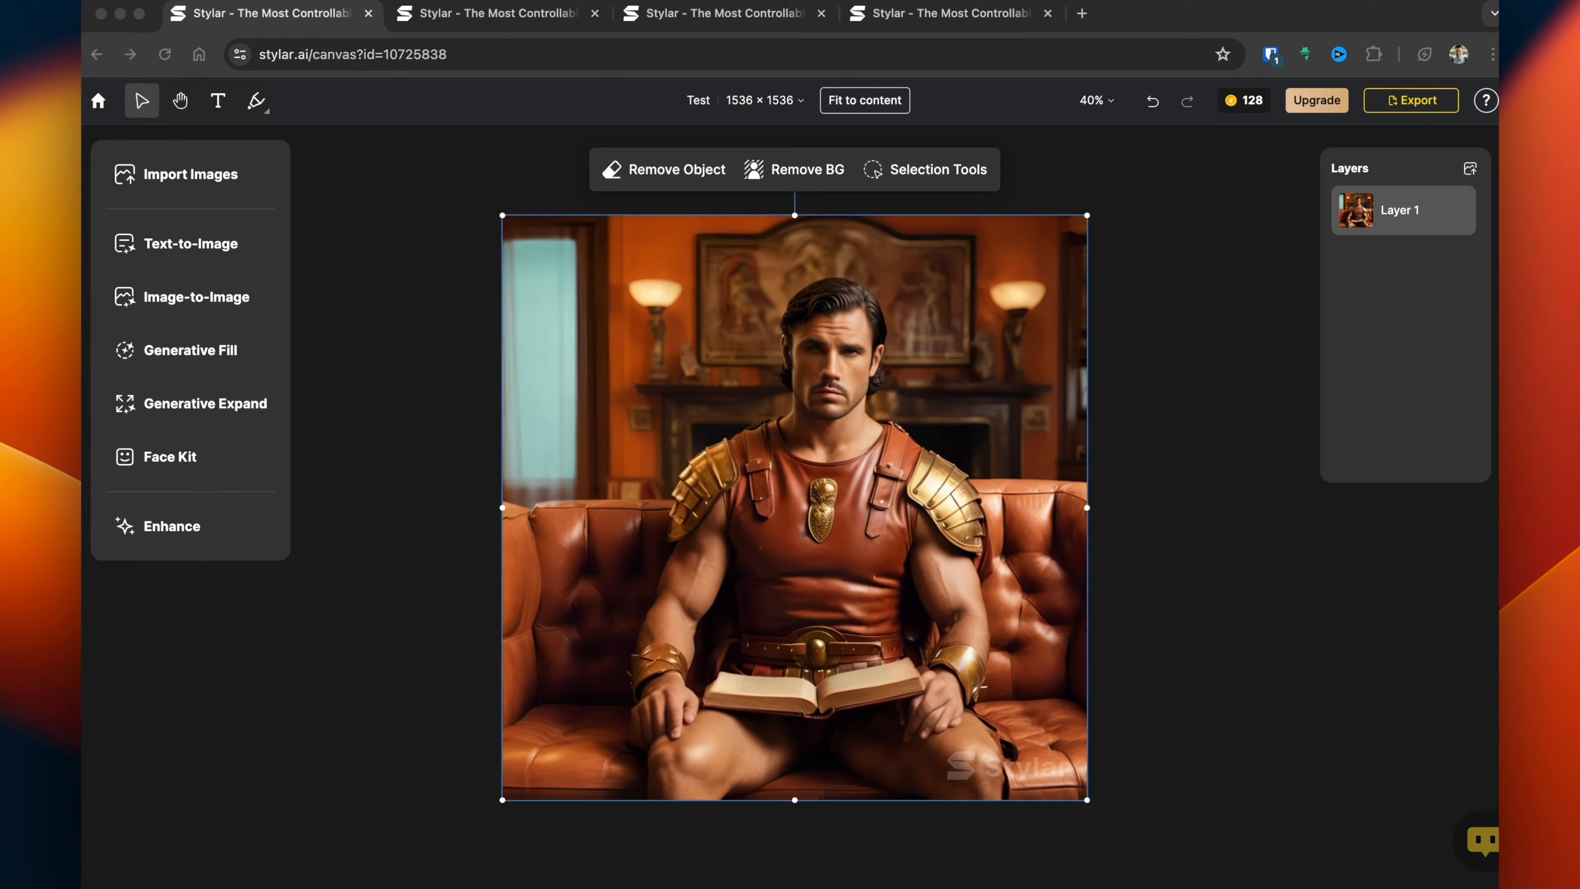
Auto-select the lamp beside the window, duplicate it, and move the copy down in front of the window frame
click(664, 169)
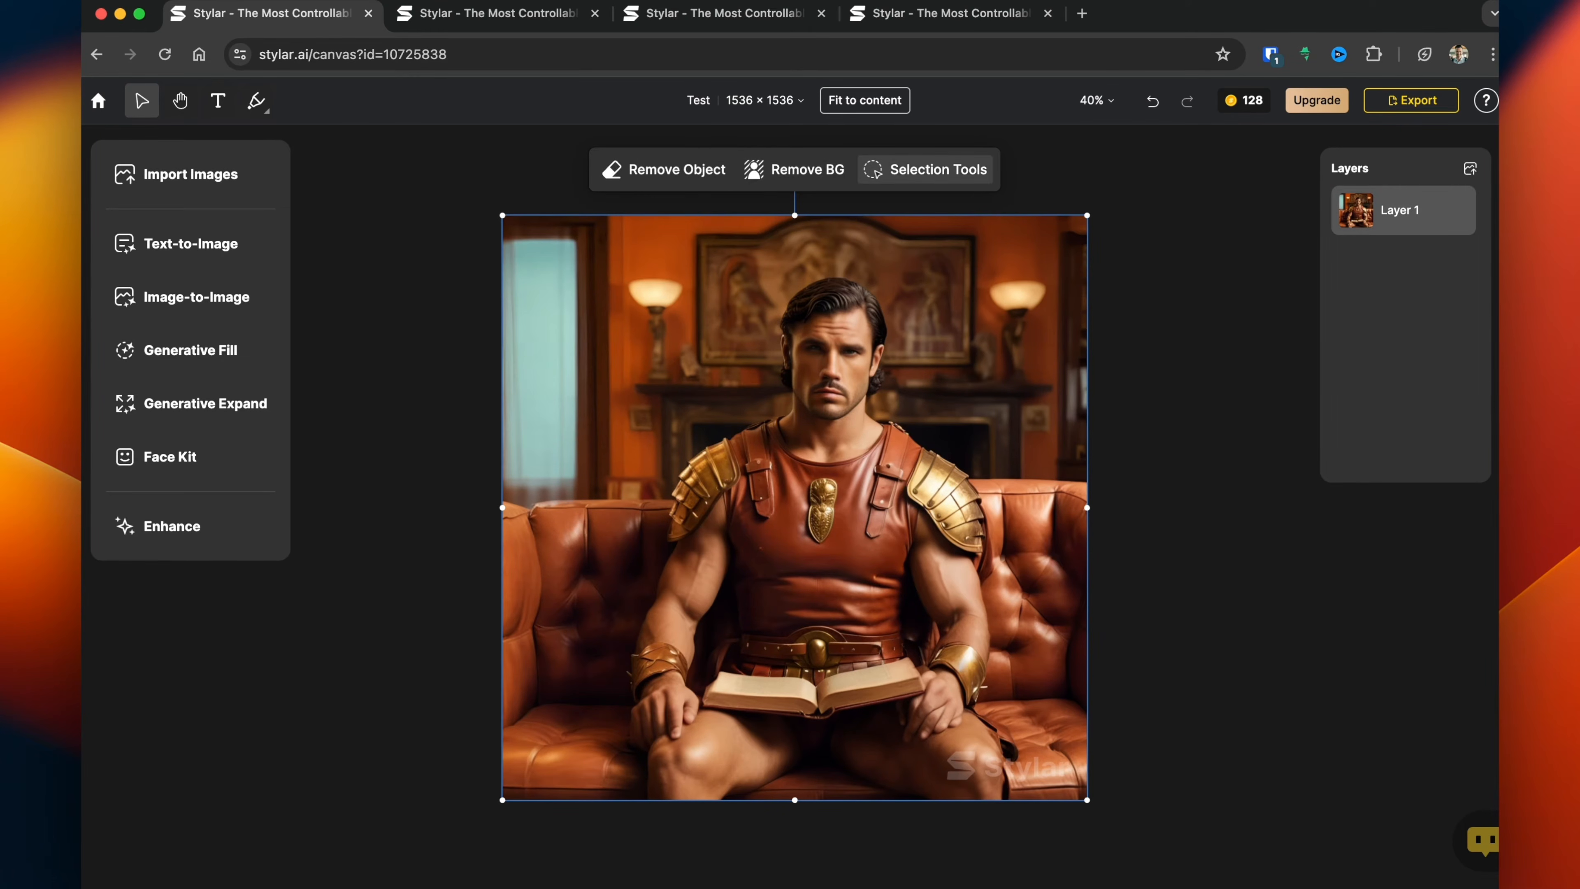
click(927, 169)
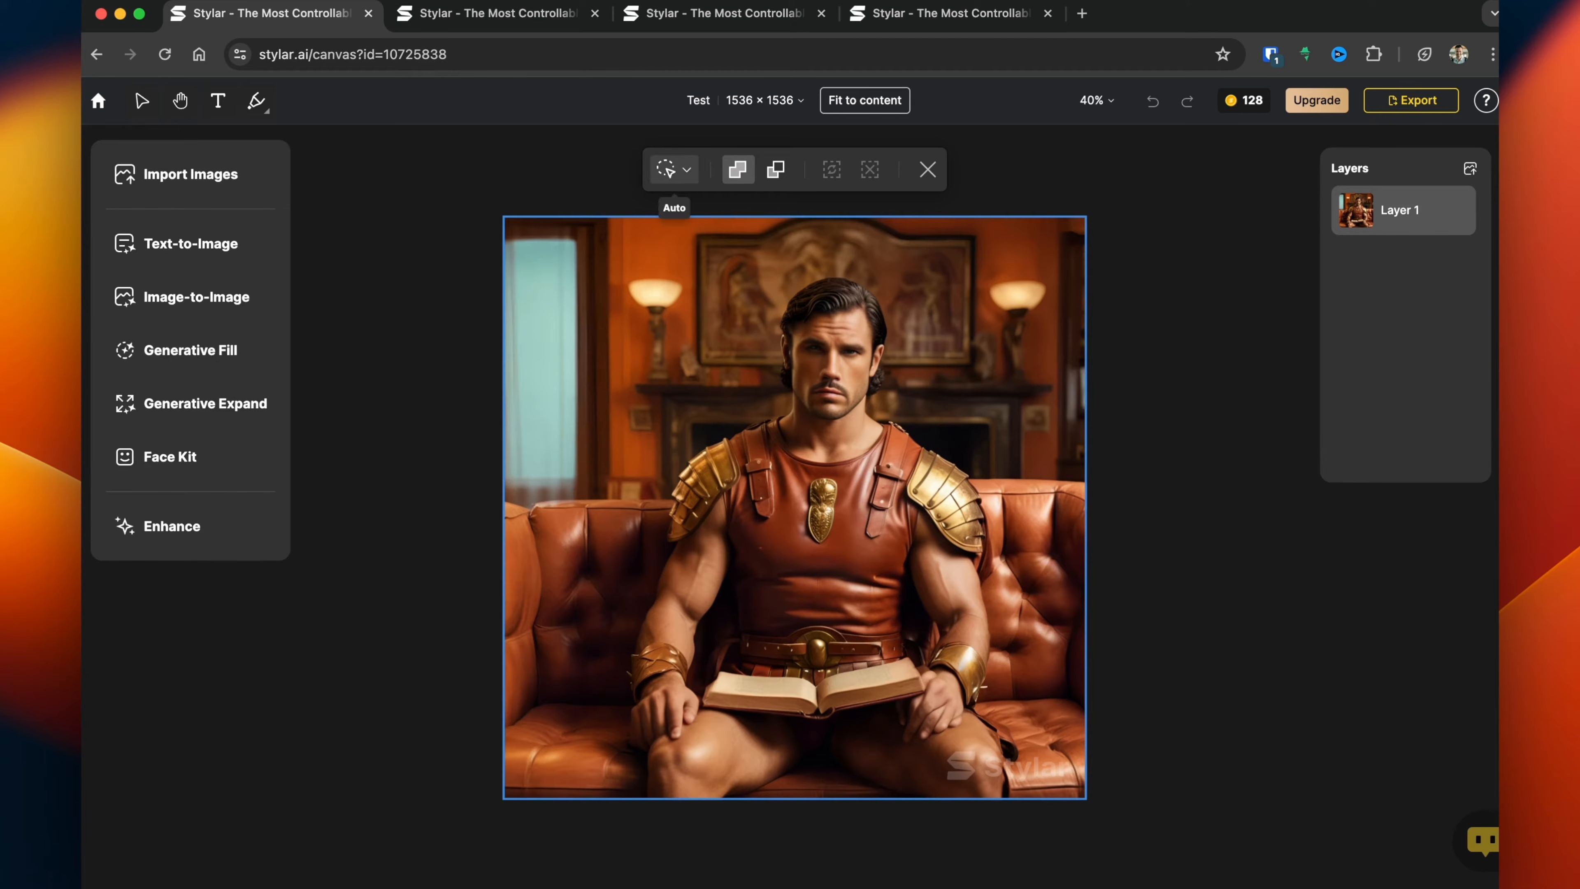
click(673, 169)
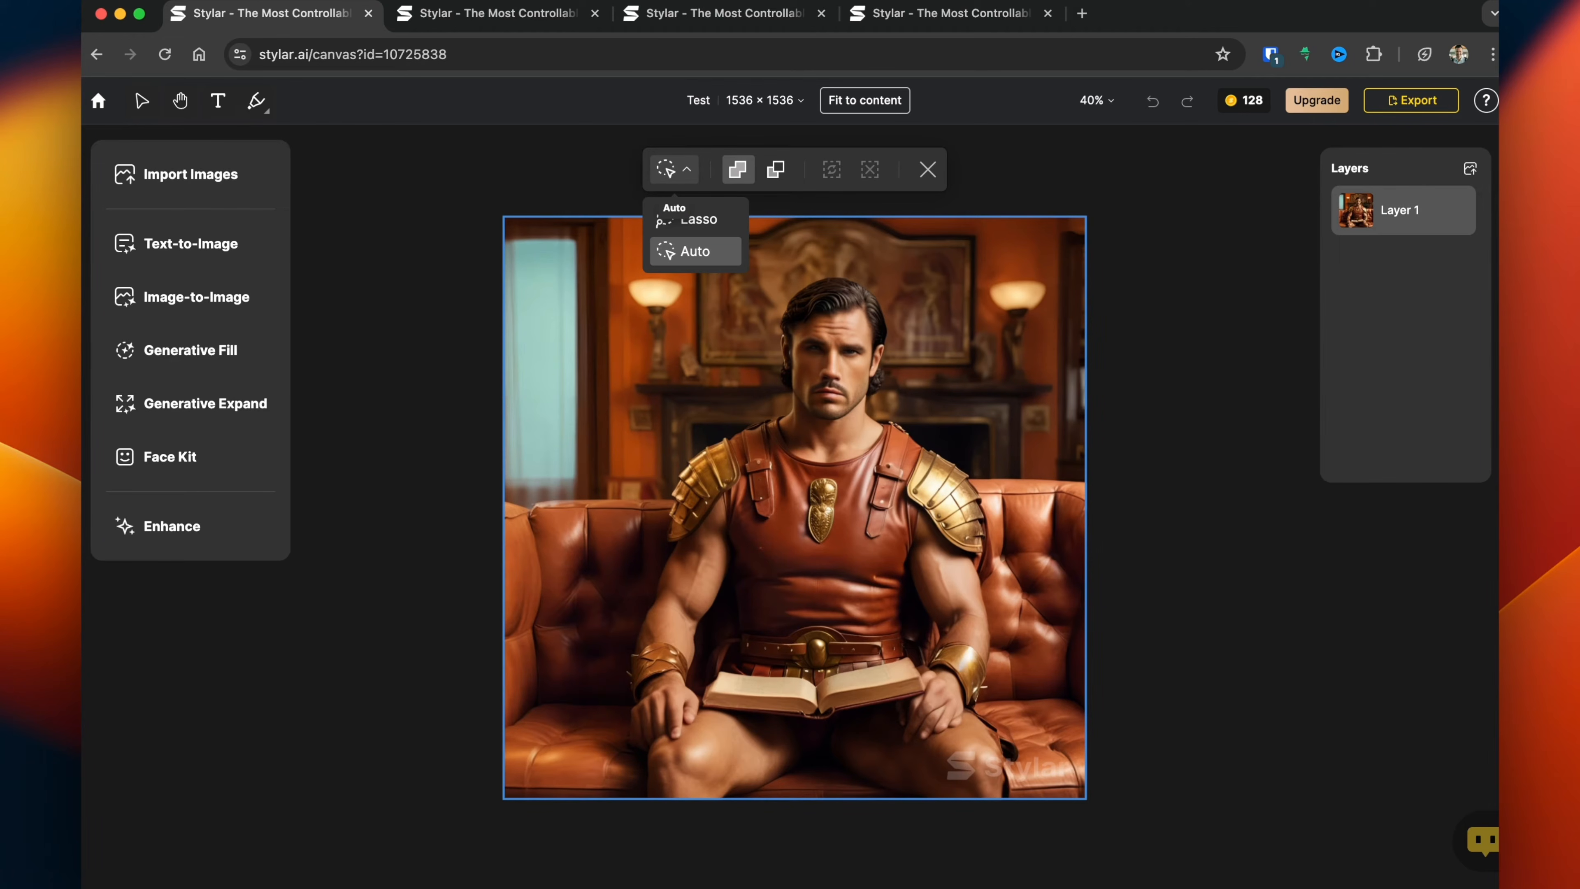
click(673, 169)
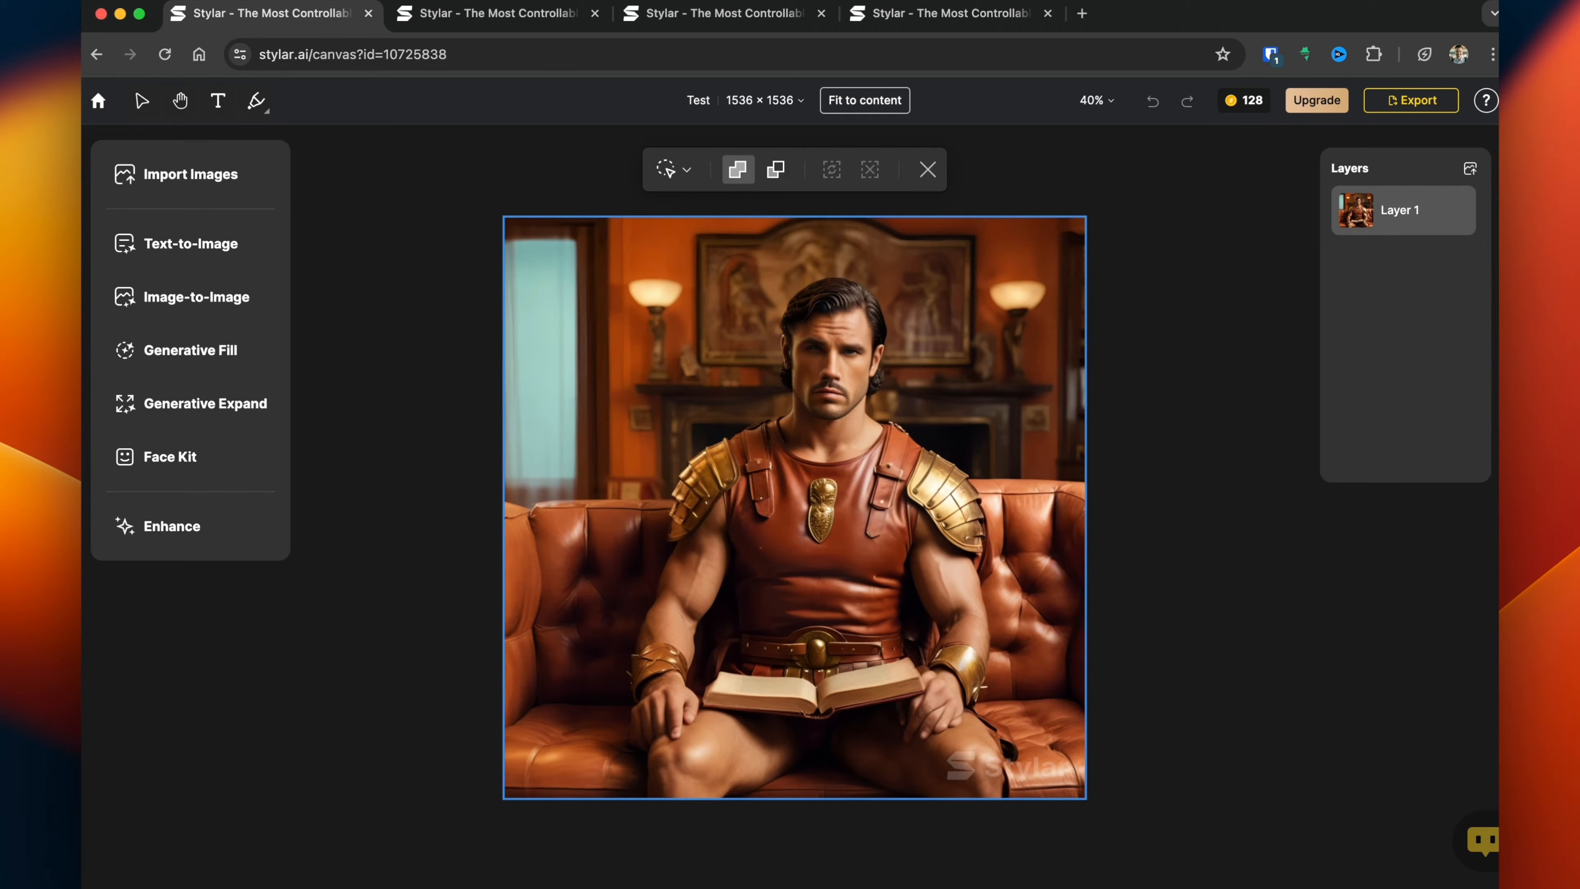
click(666, 345)
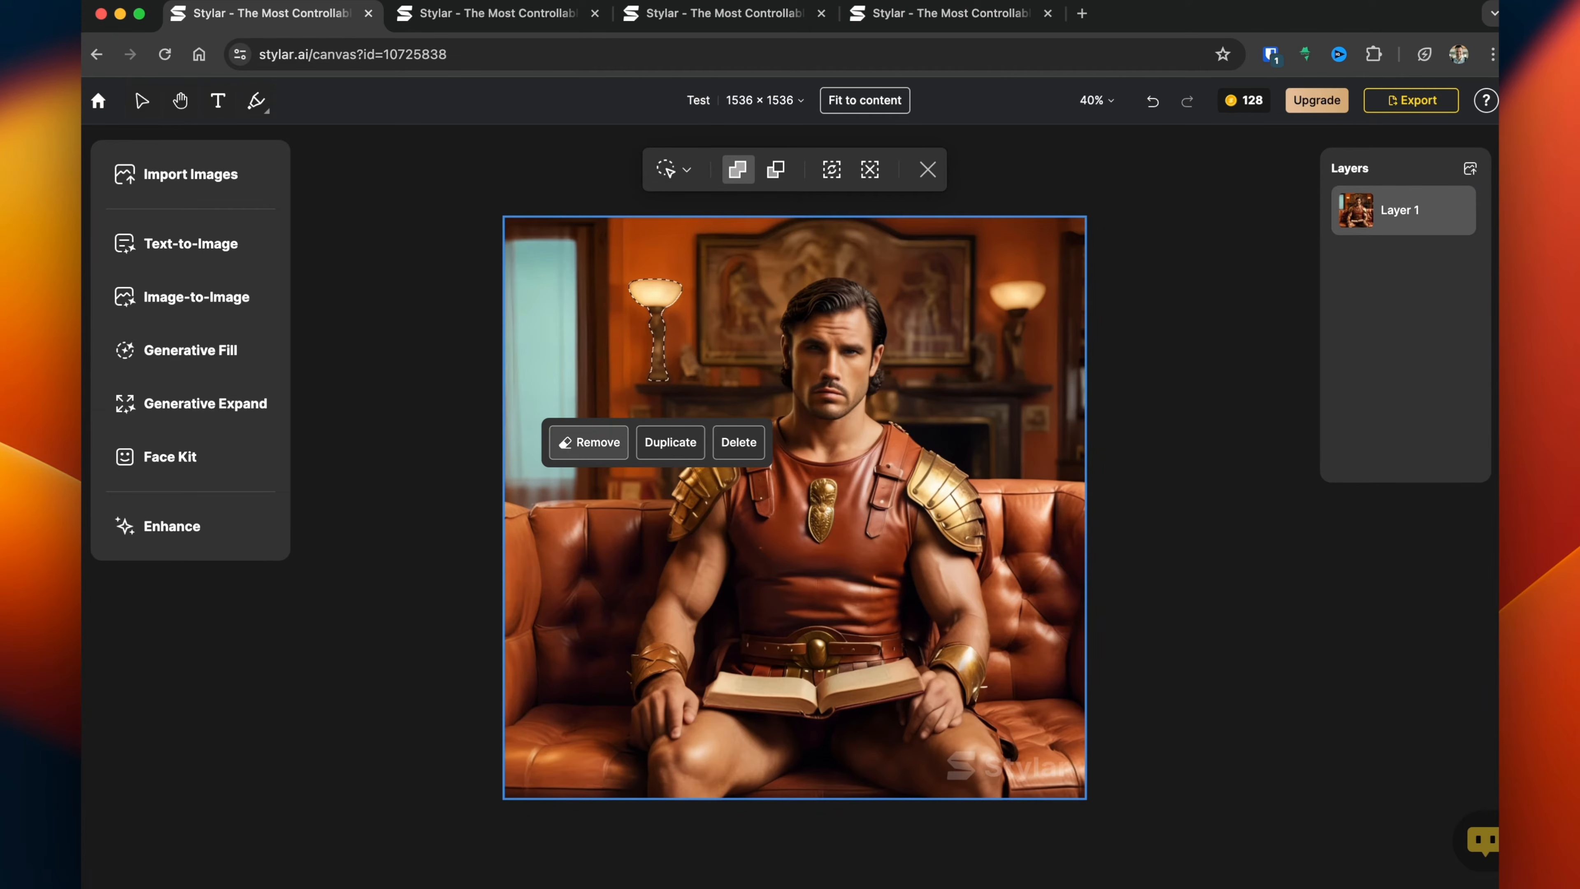
click(670, 442)
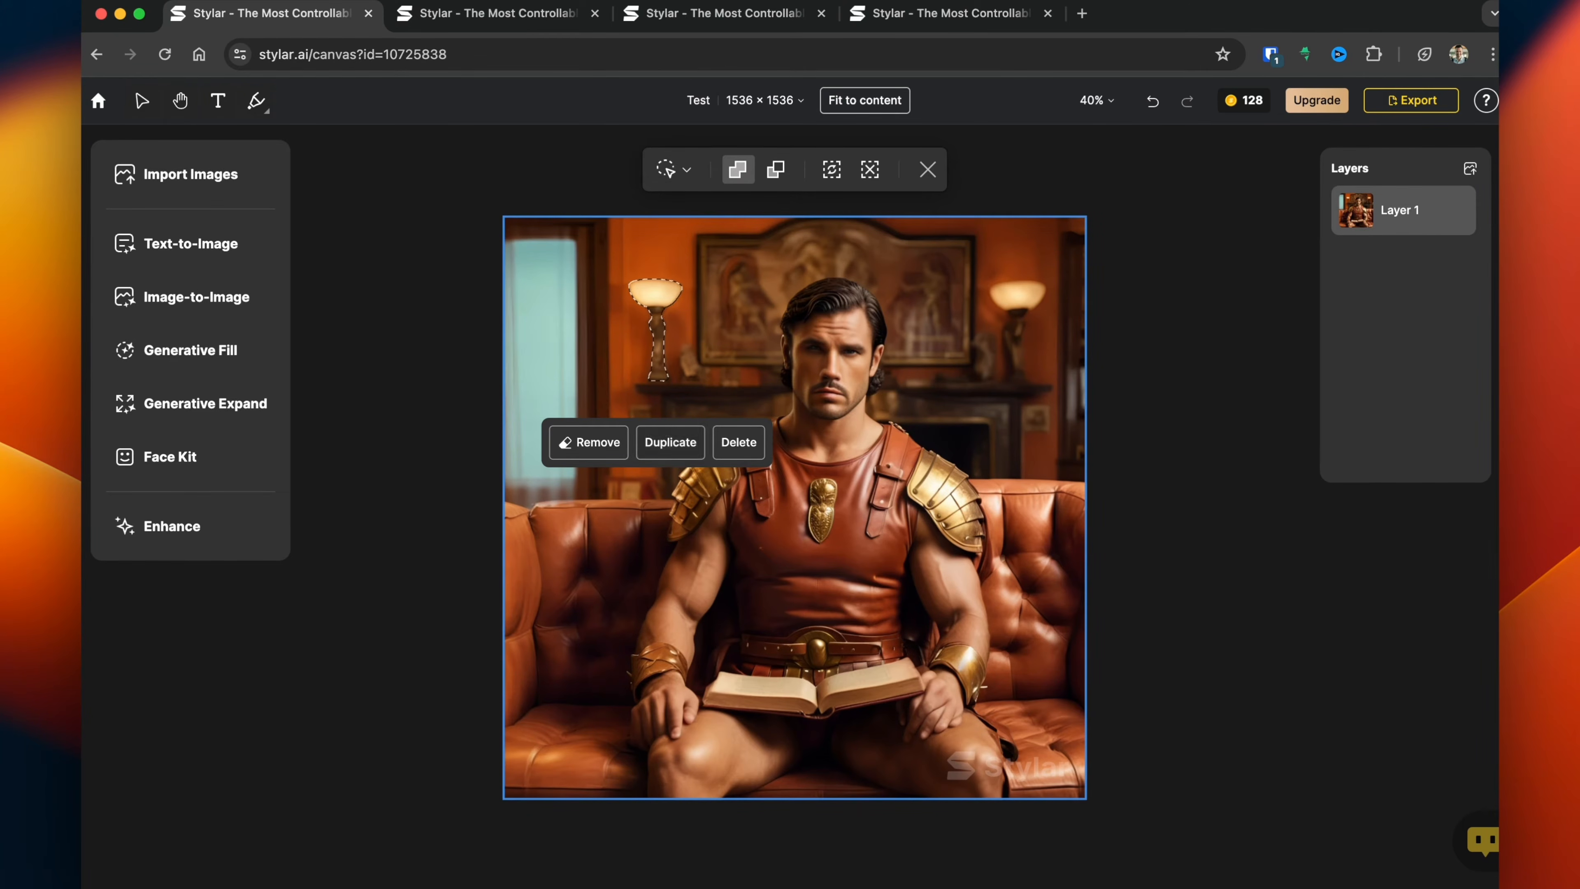
drag(663, 326, 597, 435)
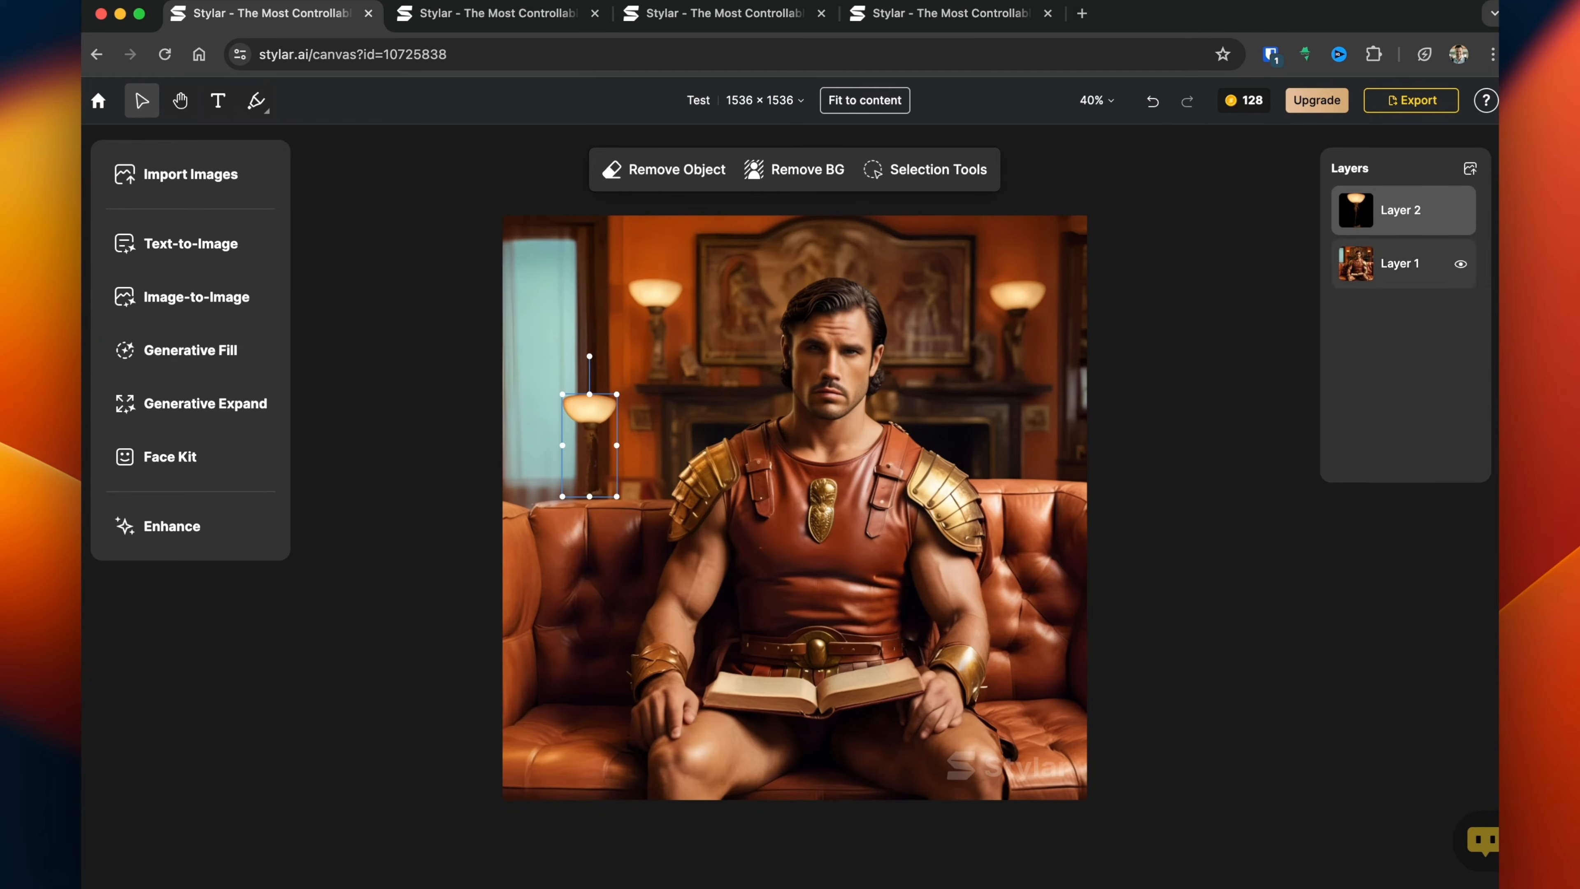
Examine the actions available for Layer 1, such as duplicating, hiding, reordering and flipping
right_click(1403, 265)
double_click(1400, 264)
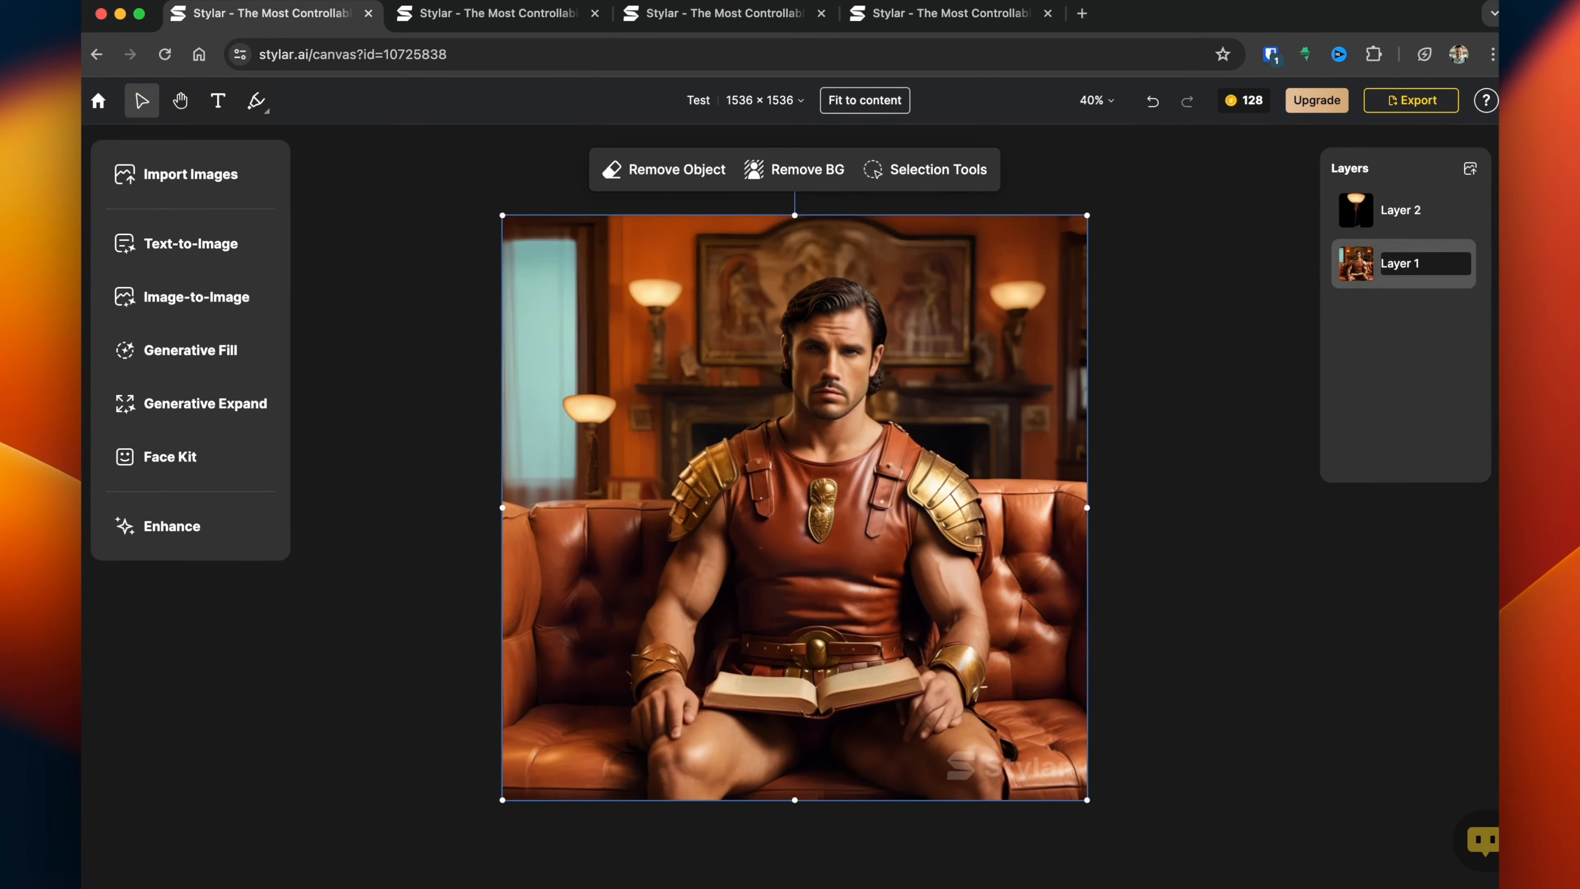
click(1399, 349)
right_click(1403, 263)
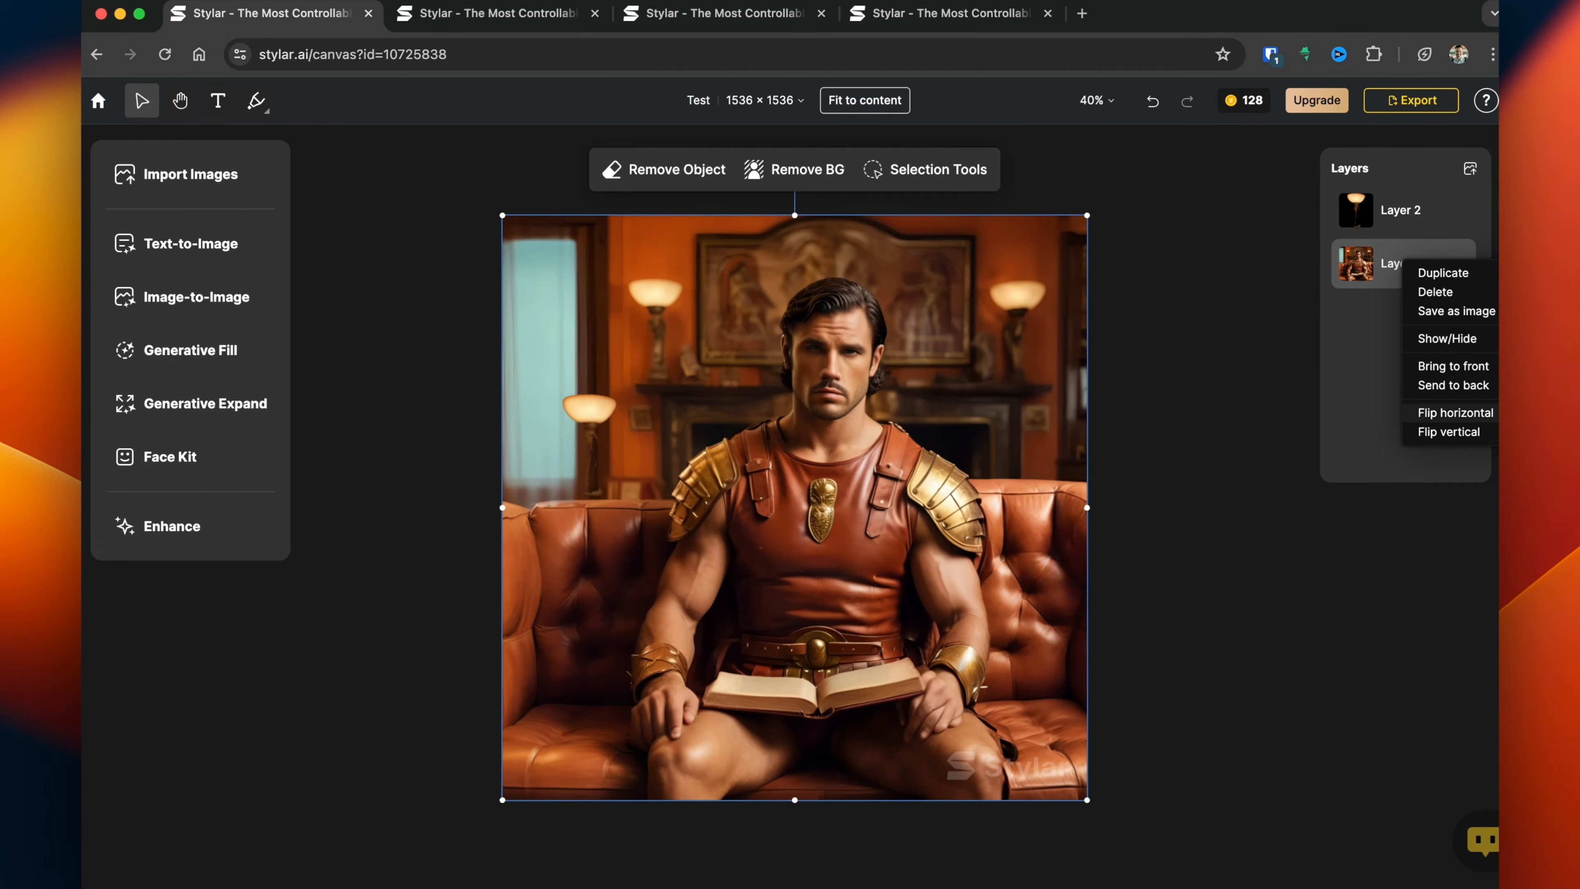
click(1363, 367)
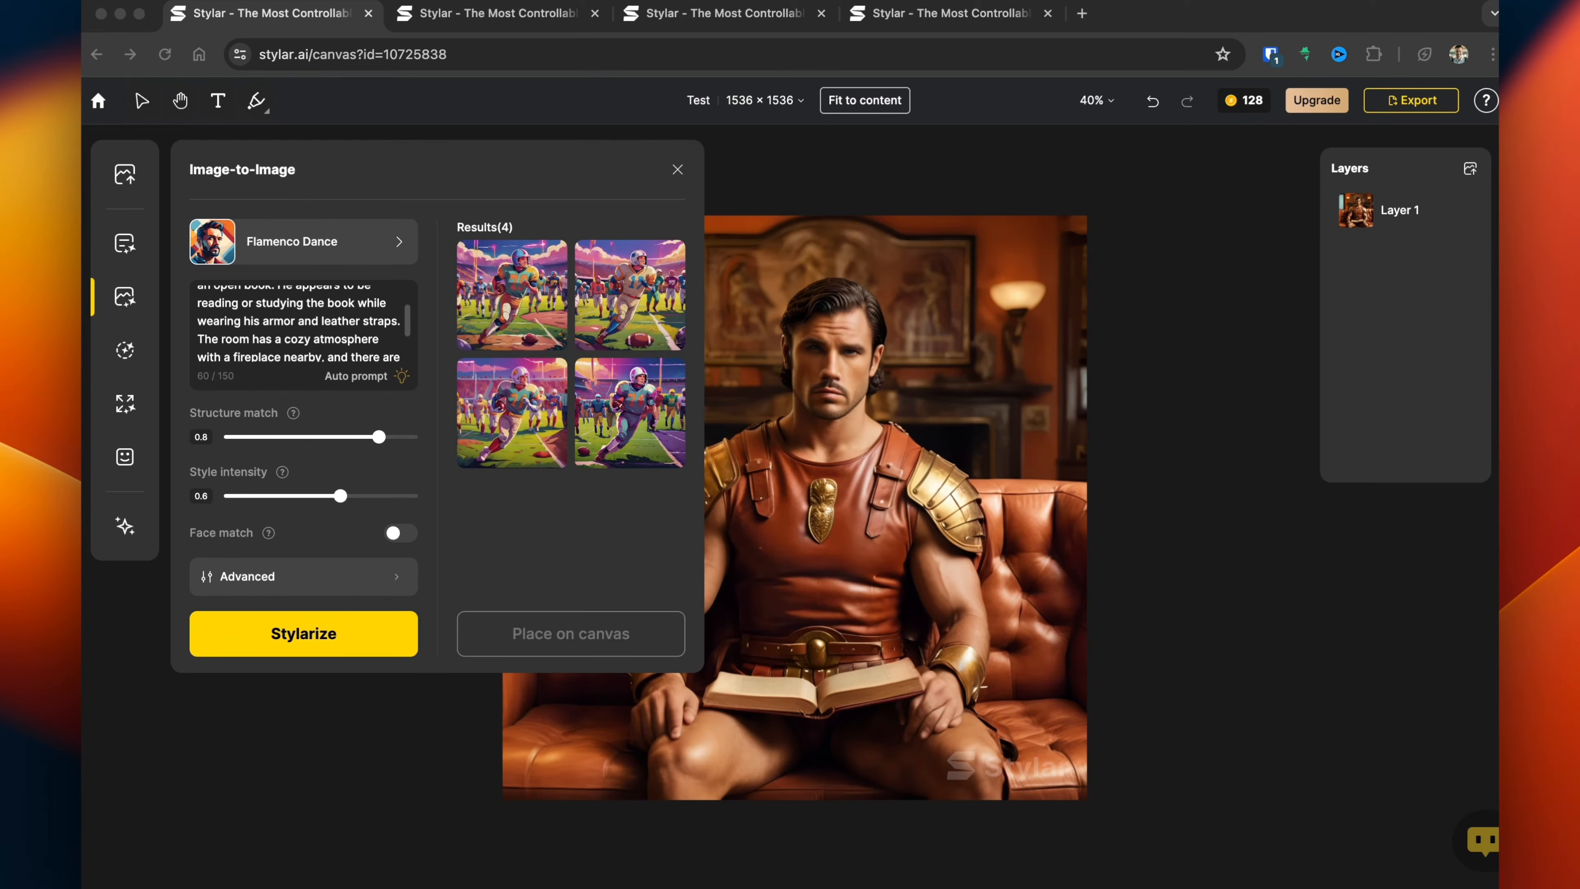
Restyle the gladiator image with Image-to-Image in the Flamenco Dance style and select the stylized version on the canvas
click(401, 533)
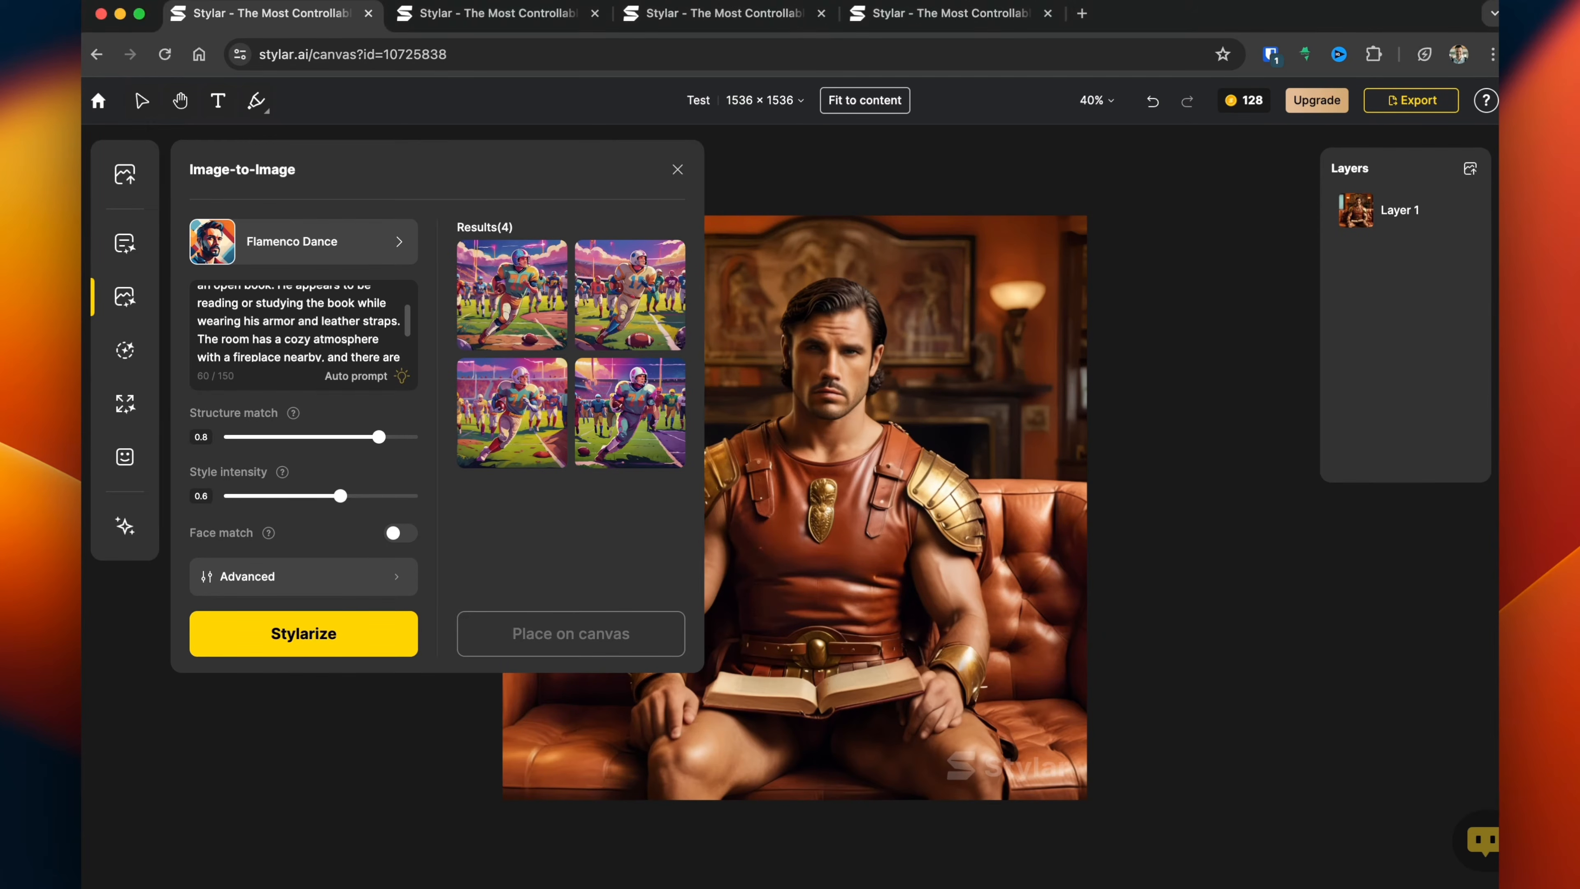
click(400, 533)
click(304, 632)
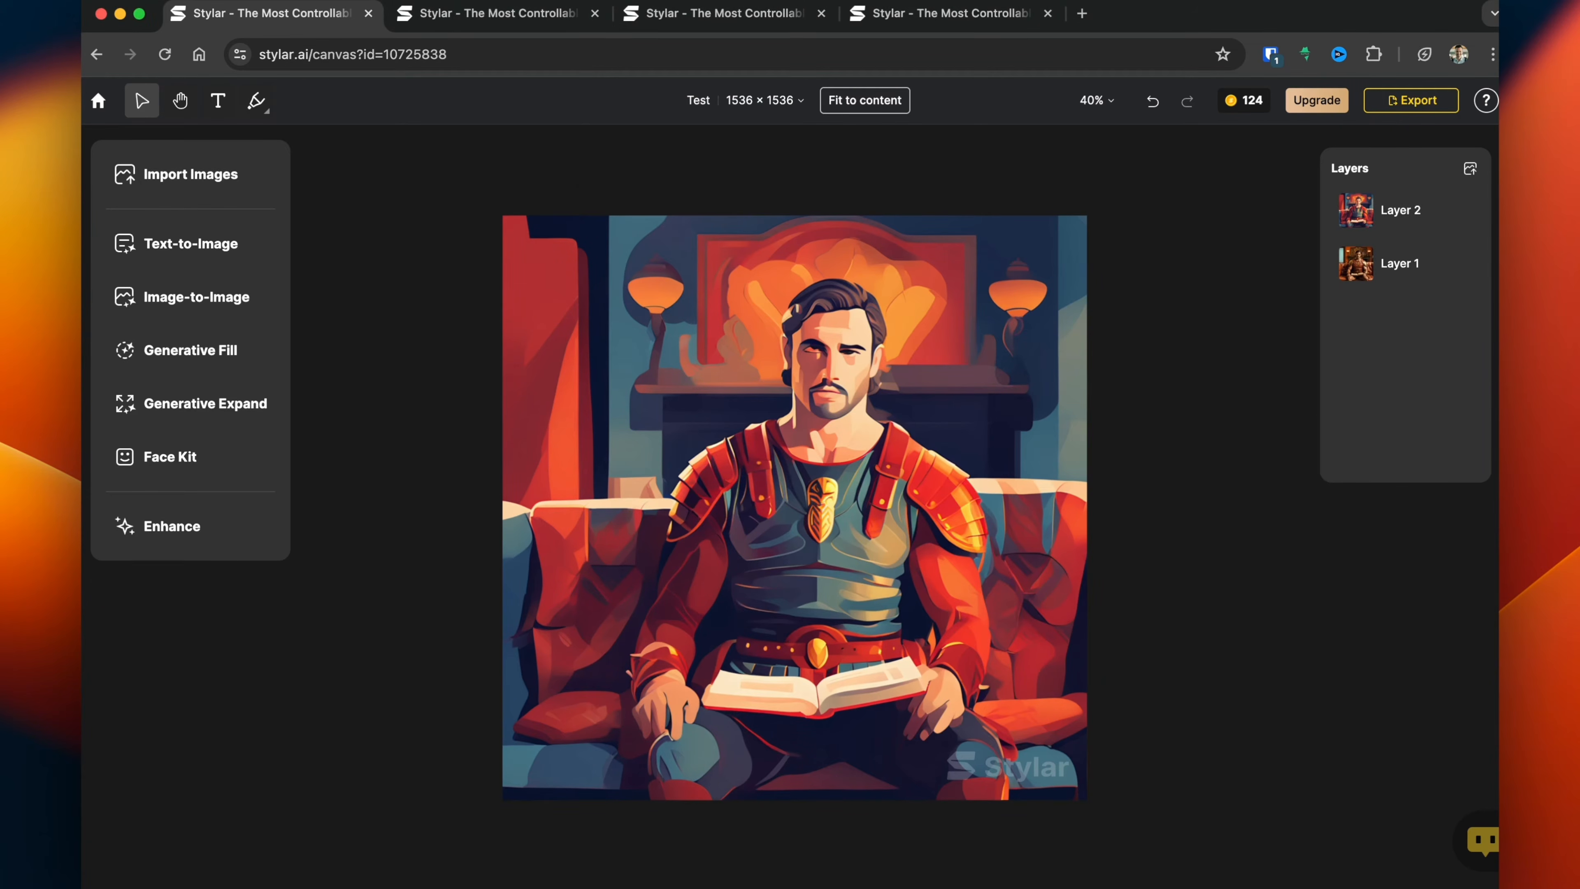
click(802, 399)
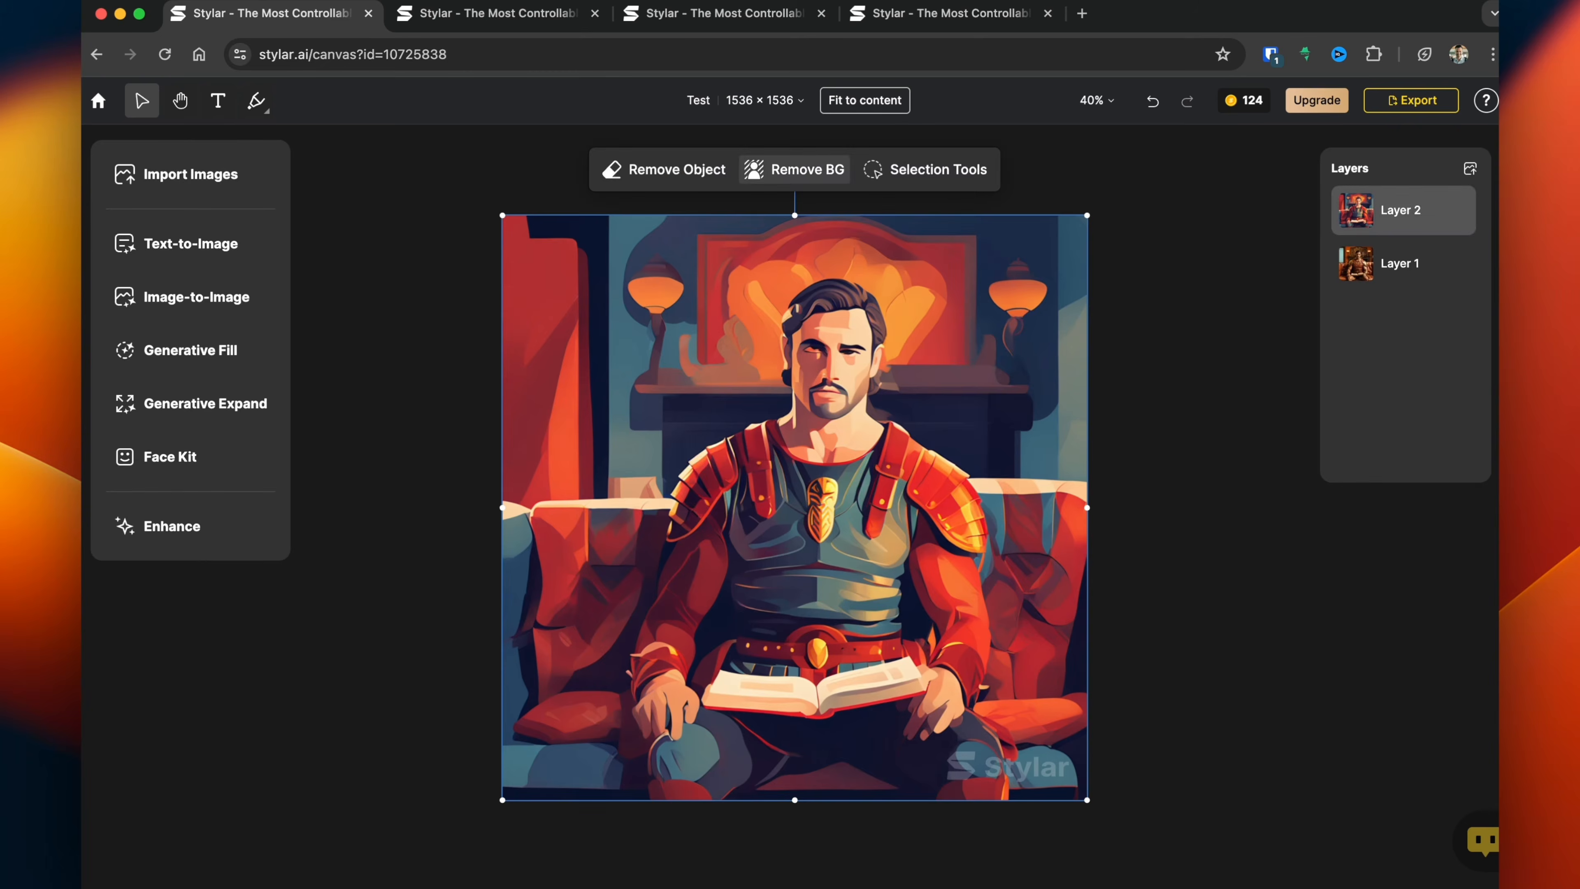
Remove the background from the stylized gladiator, move the cutout over to the window side, and place a duplicate on the opposite side
click(796, 169)
drag(808, 539, 577, 538)
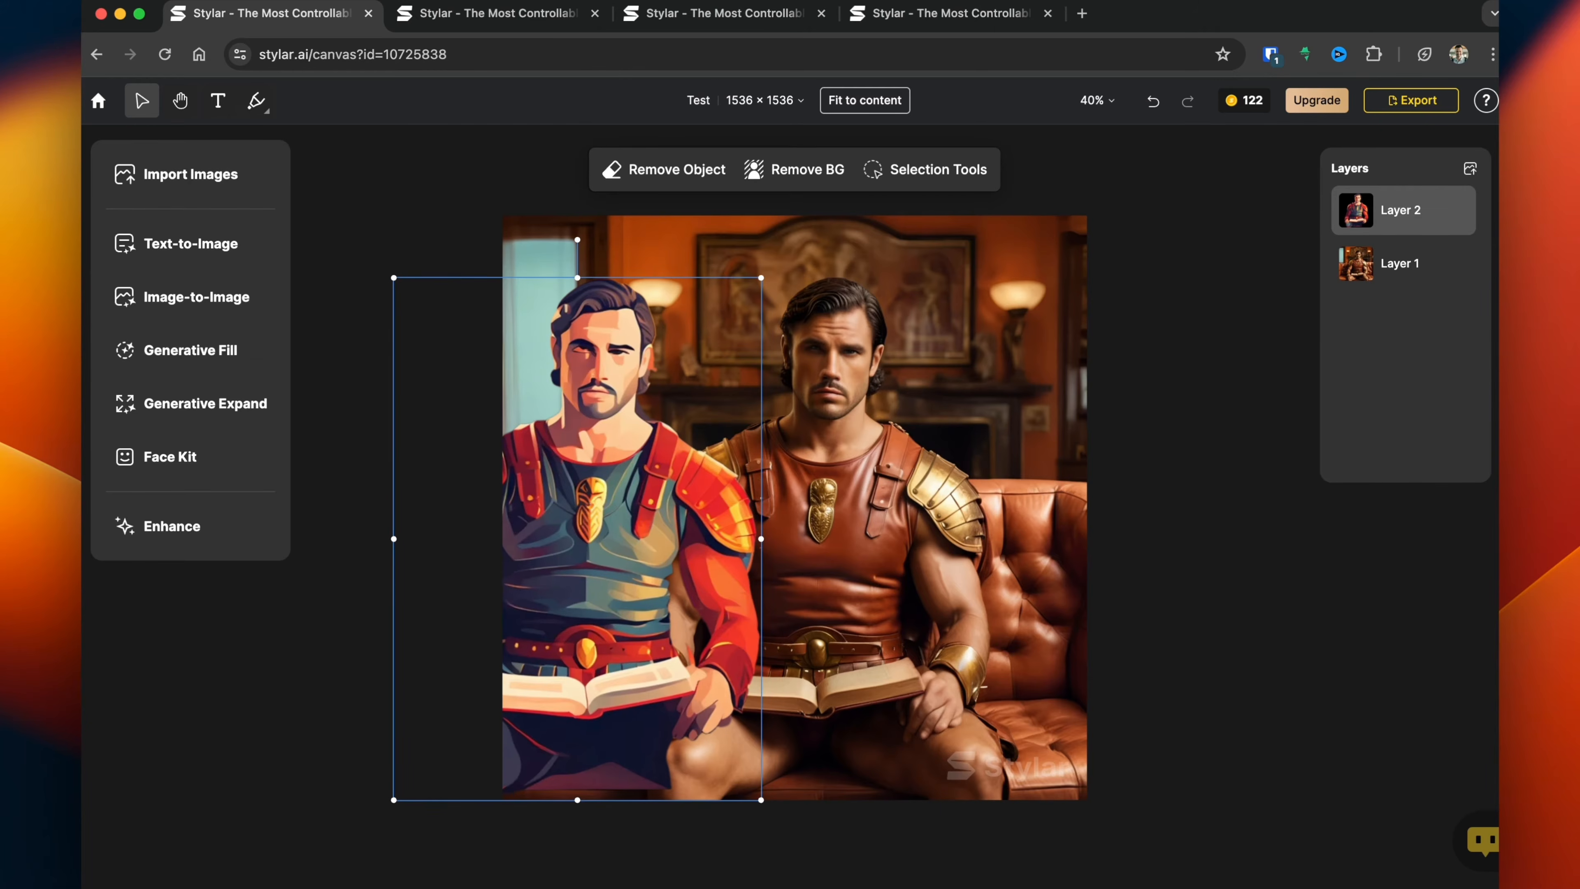
right_click(647, 496)
click(672, 507)
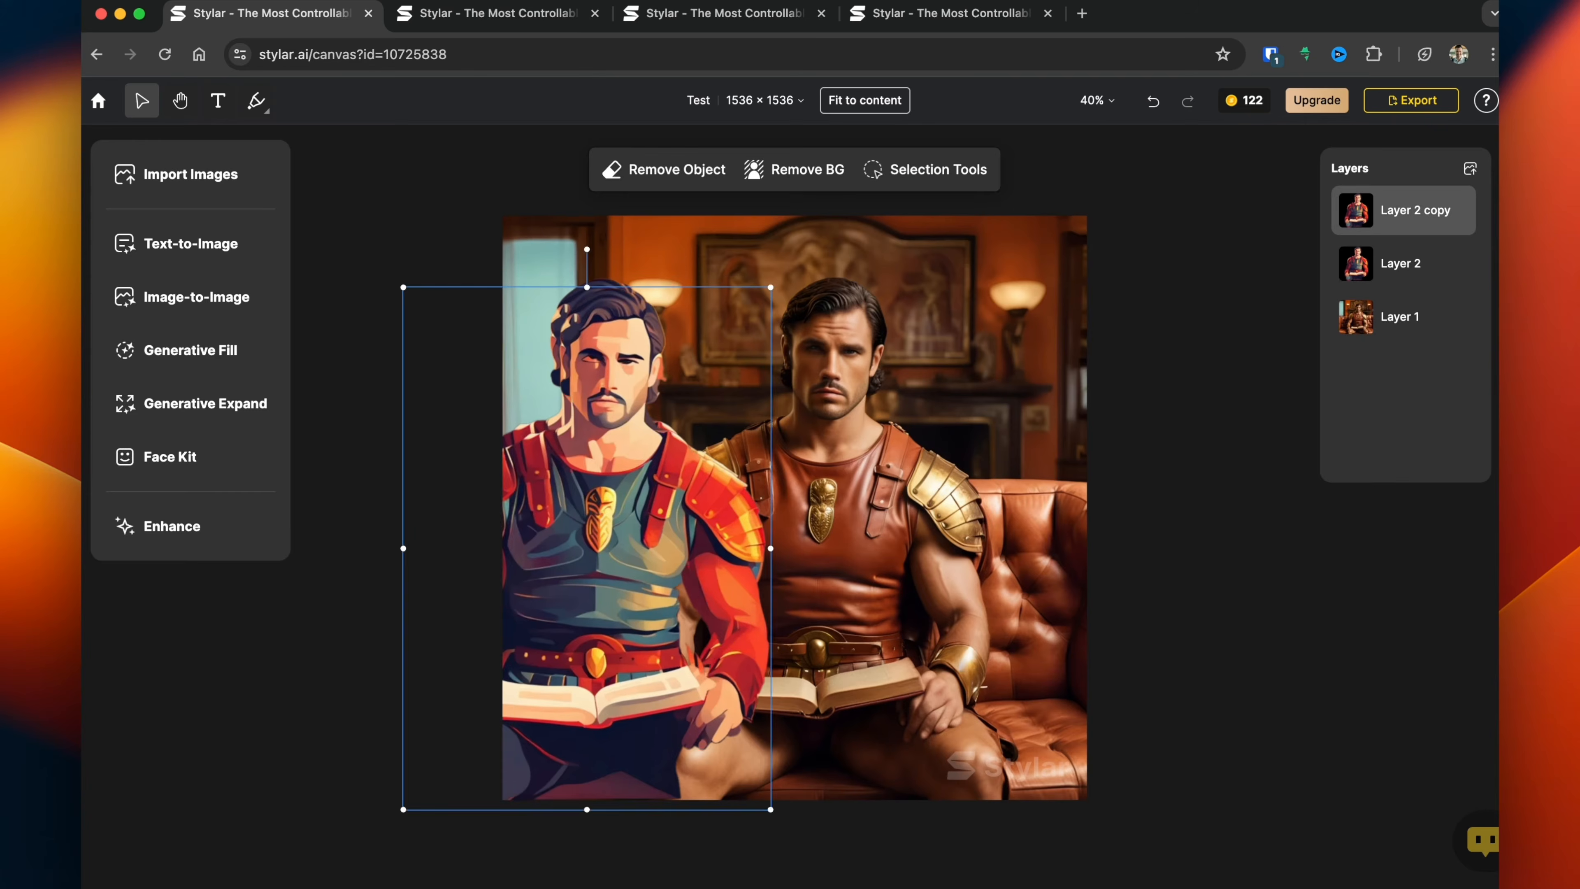
drag(671, 507, 1061, 499)
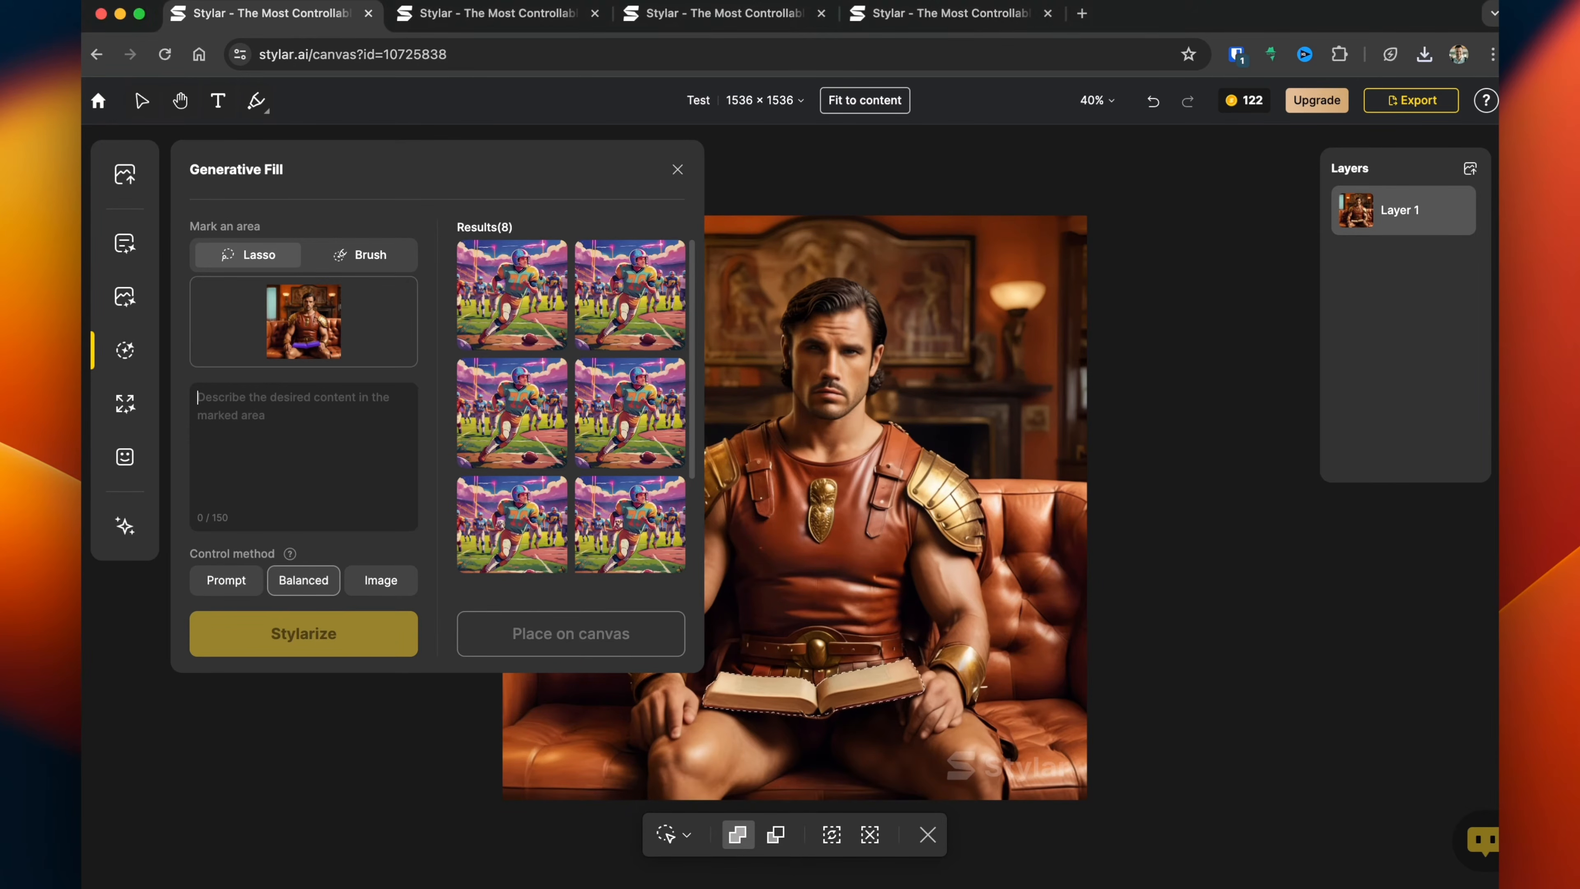
Generate a "big white dog" in the marked lap area with Generative Fill using the Image control method, and preview the results
text(white do)
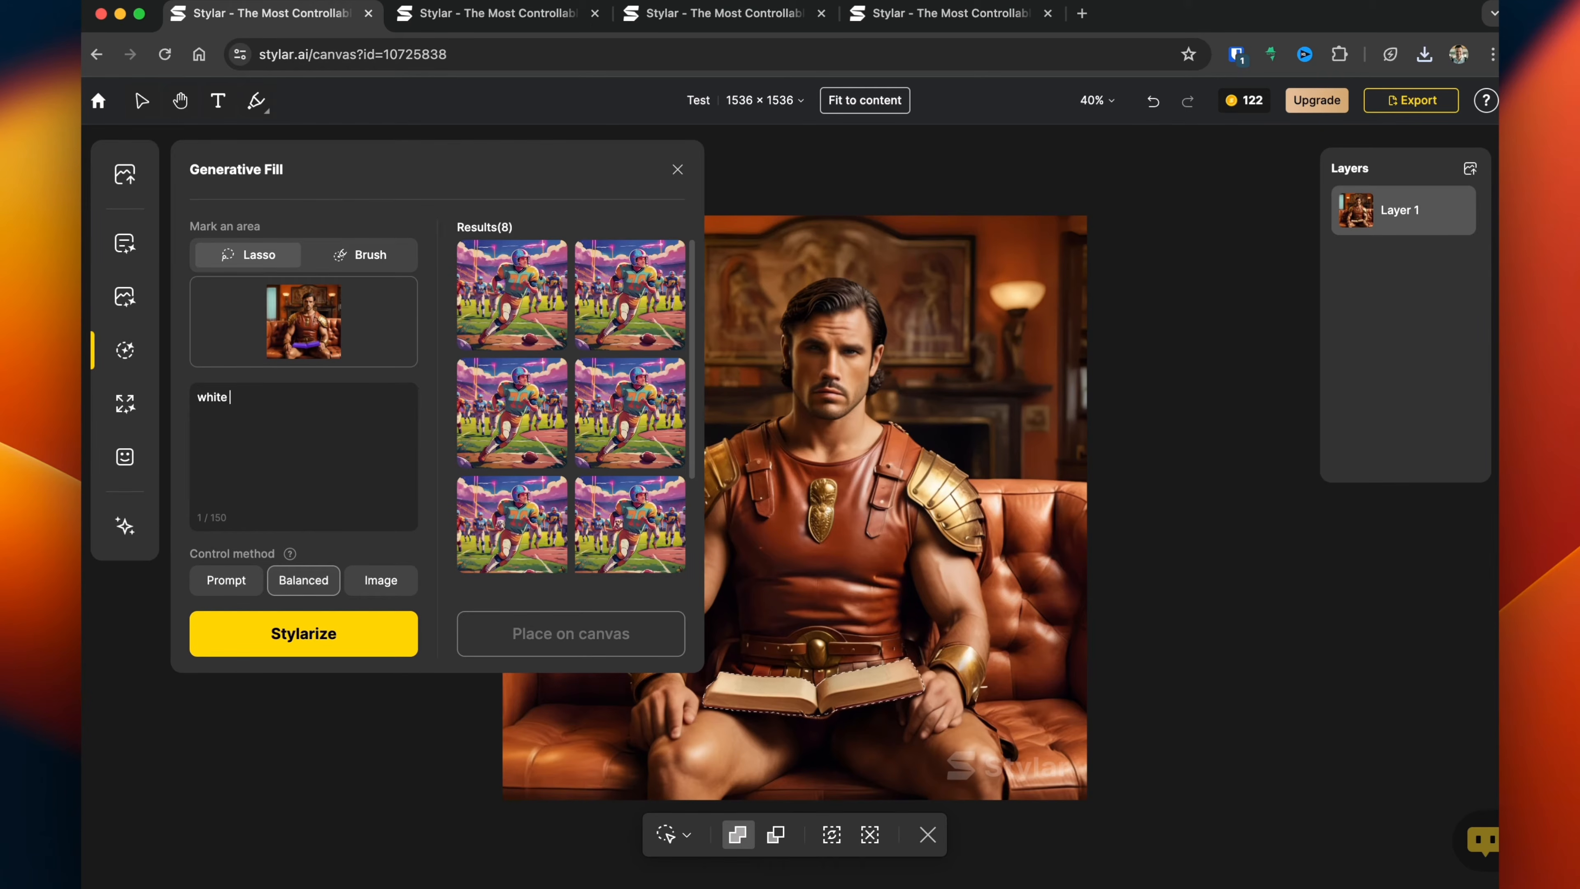
text(g)
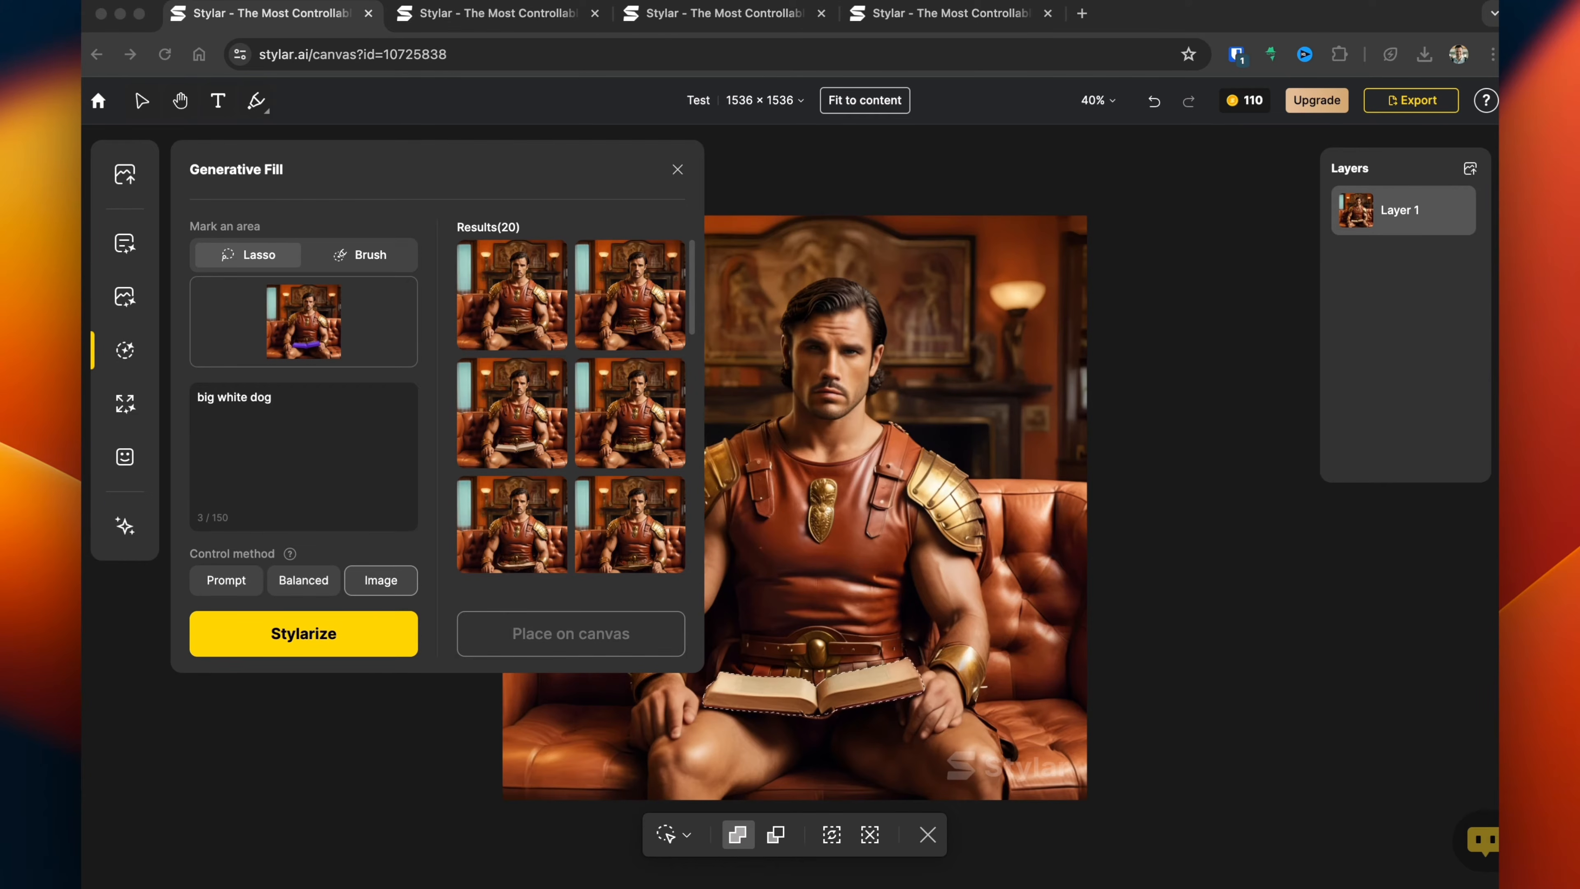
click(630, 299)
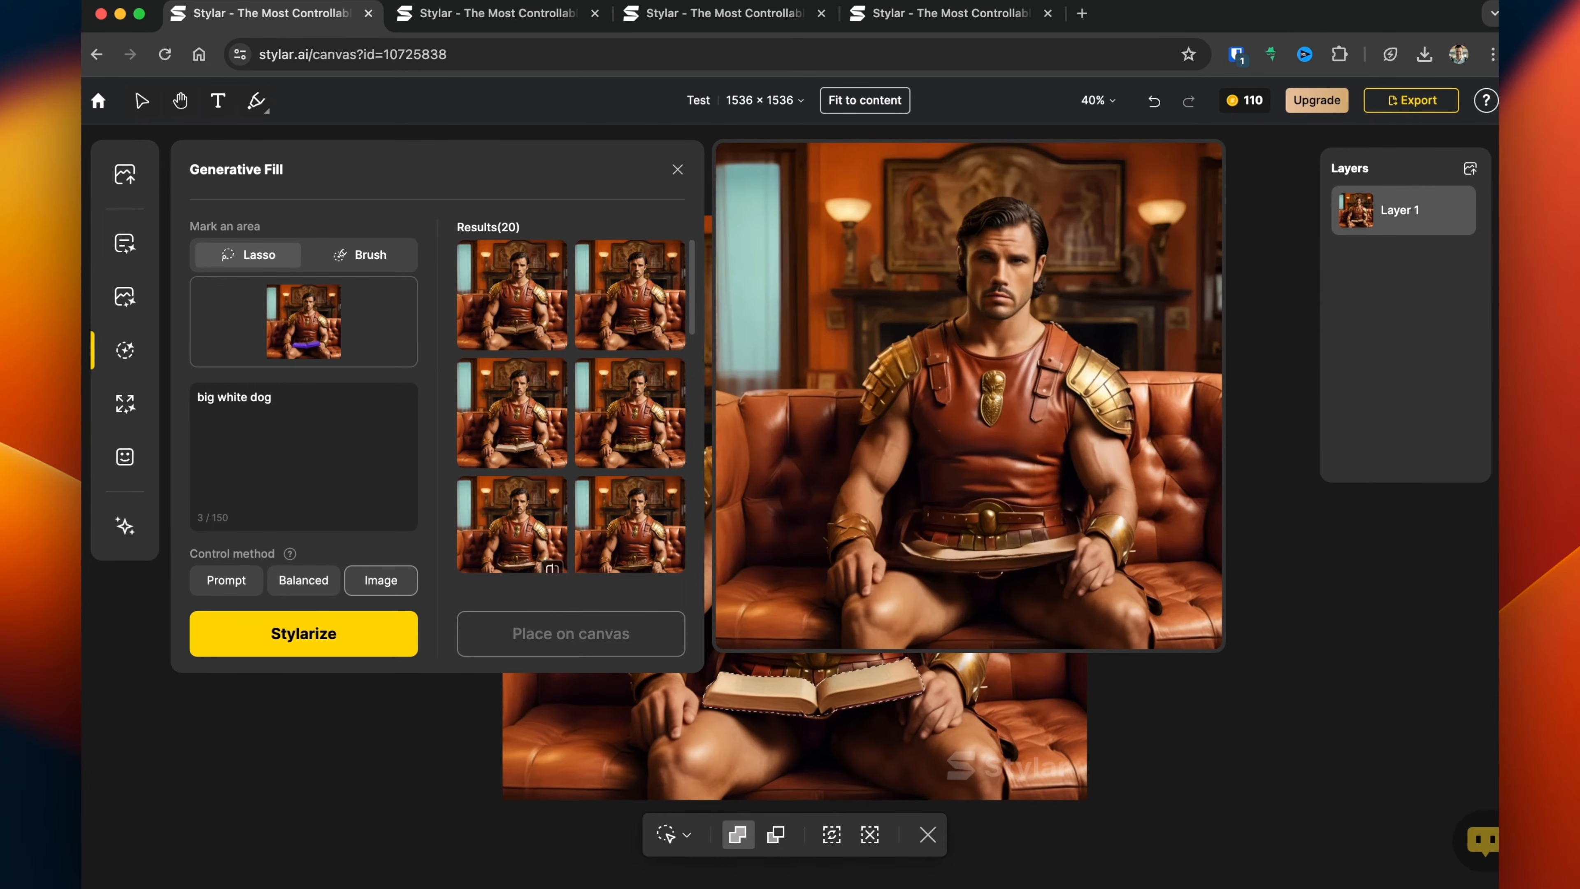
Extend the gladiator image outward on all four sides with Generative Expand and place the result on the canvas
click(125, 404)
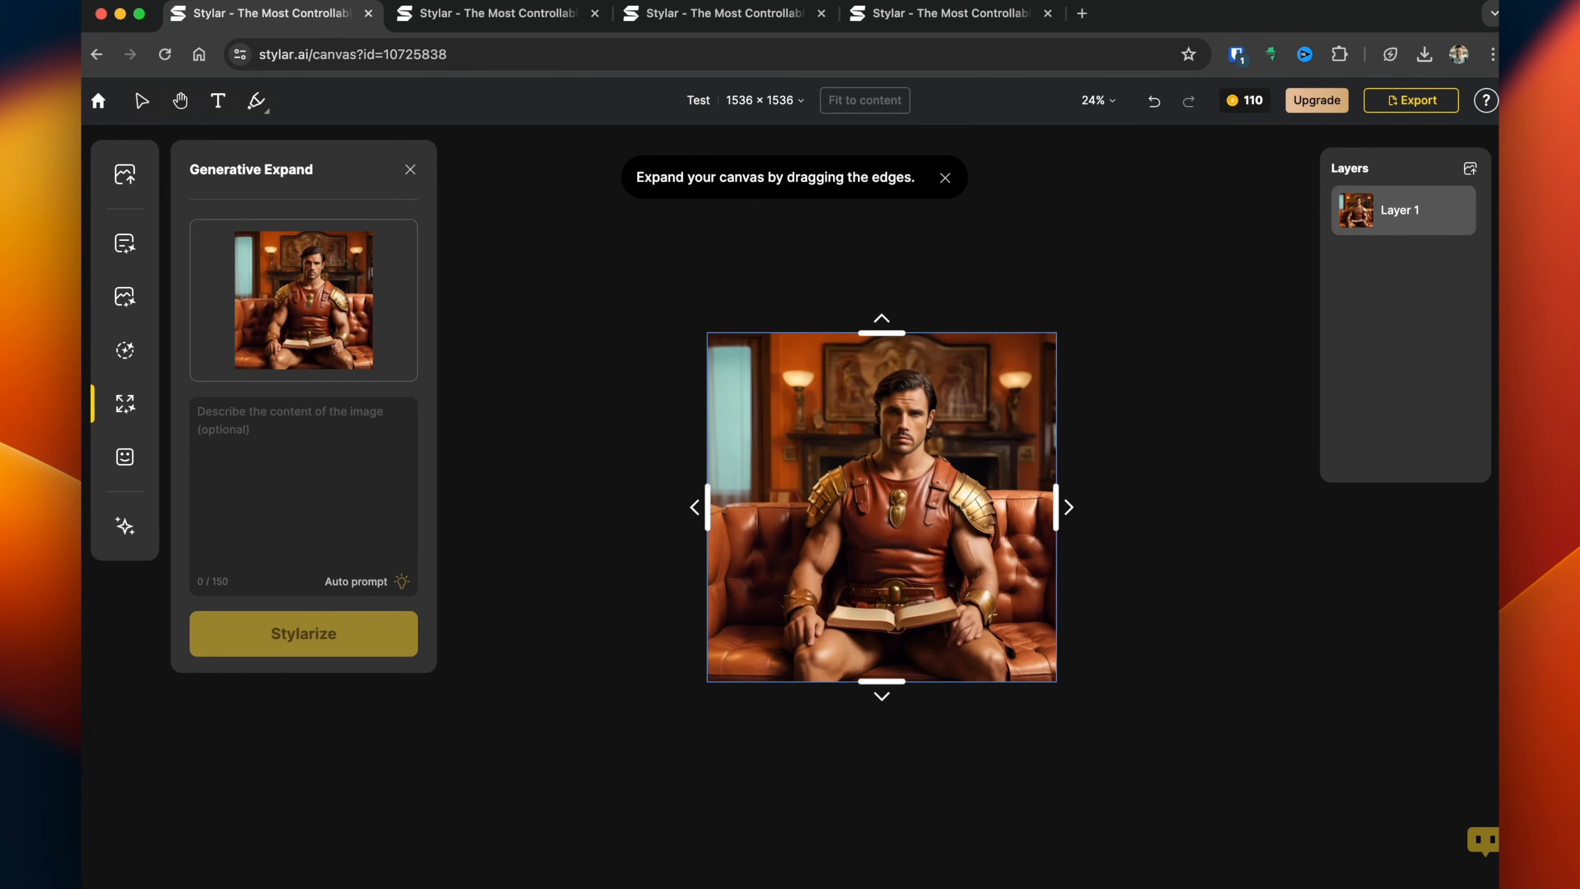
drag(881, 333, 881, 281)
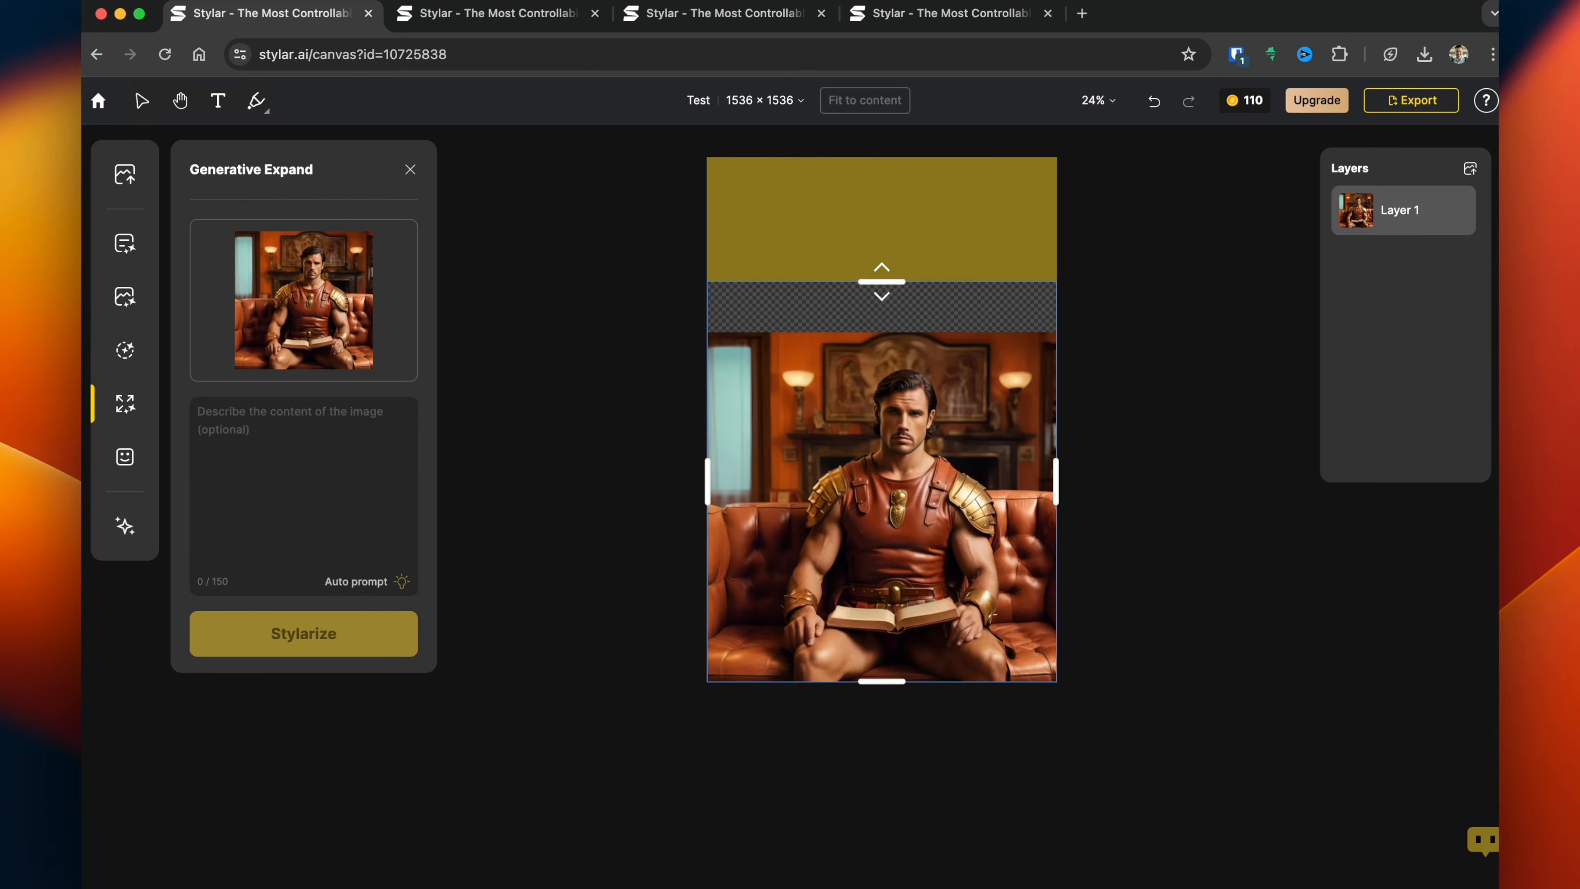
drag(1057, 504, 1111, 504)
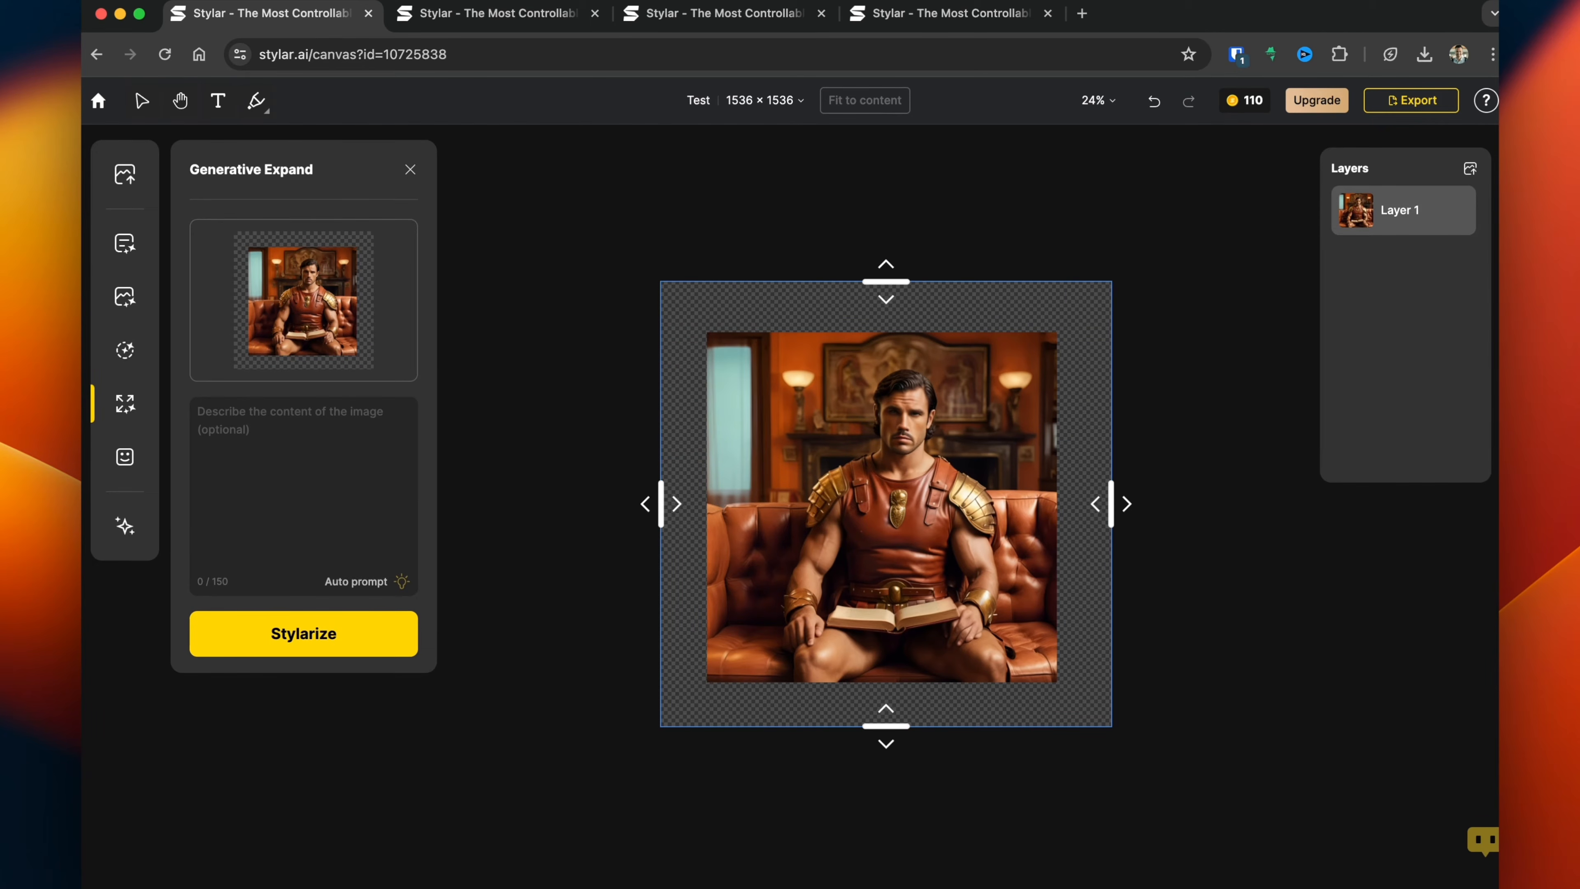
click(303, 632)
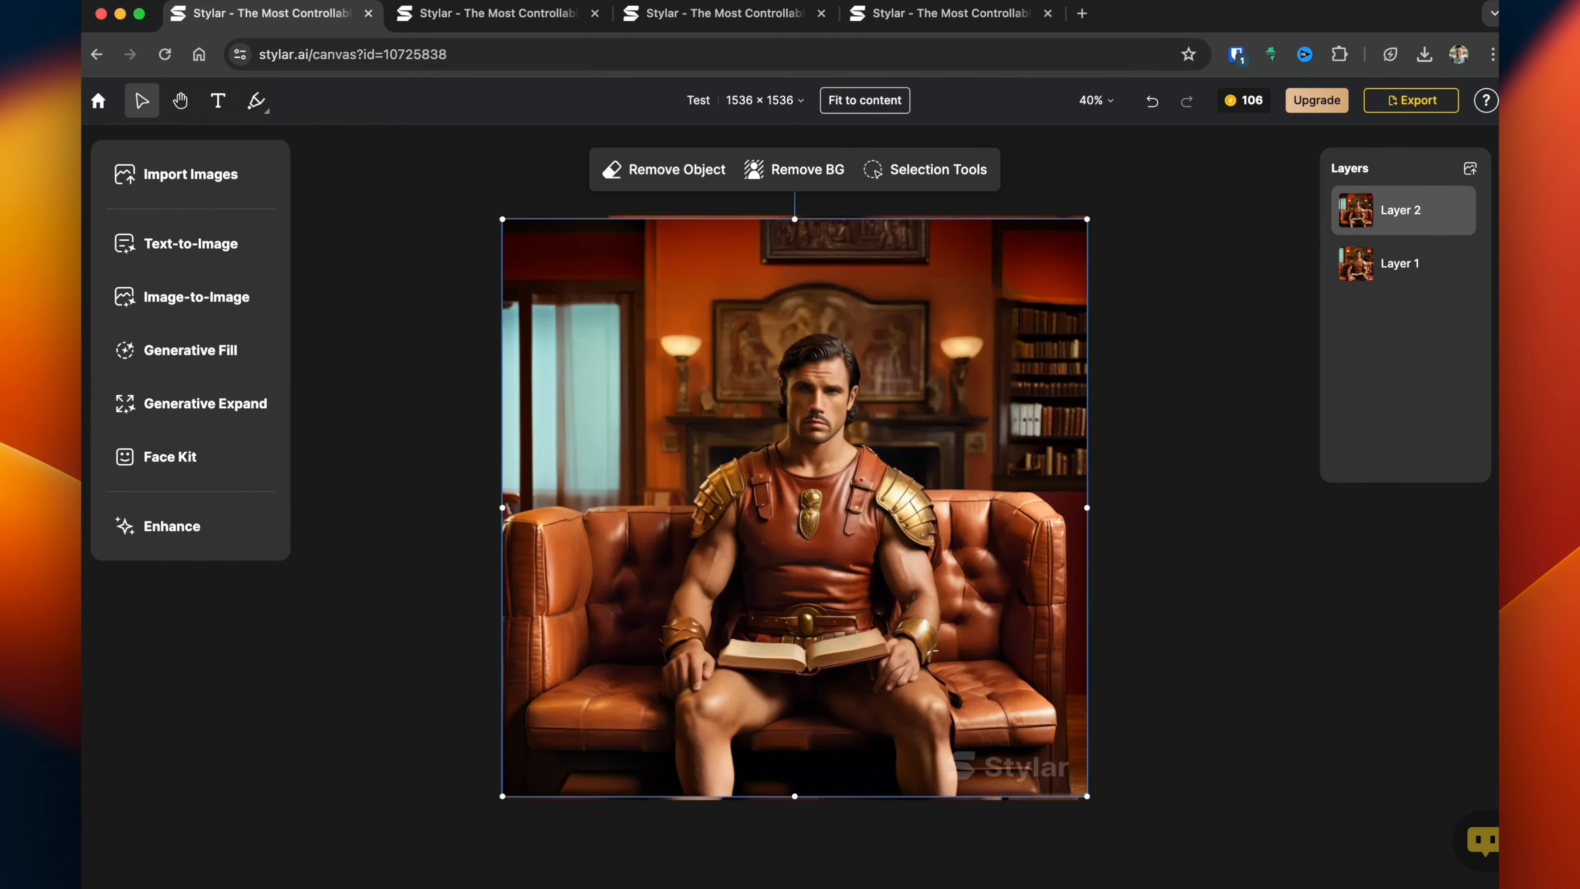
Toggle the visibility of the expanded Layer 2 to compare it with Layer 1, and hide both layers
click(1460, 210)
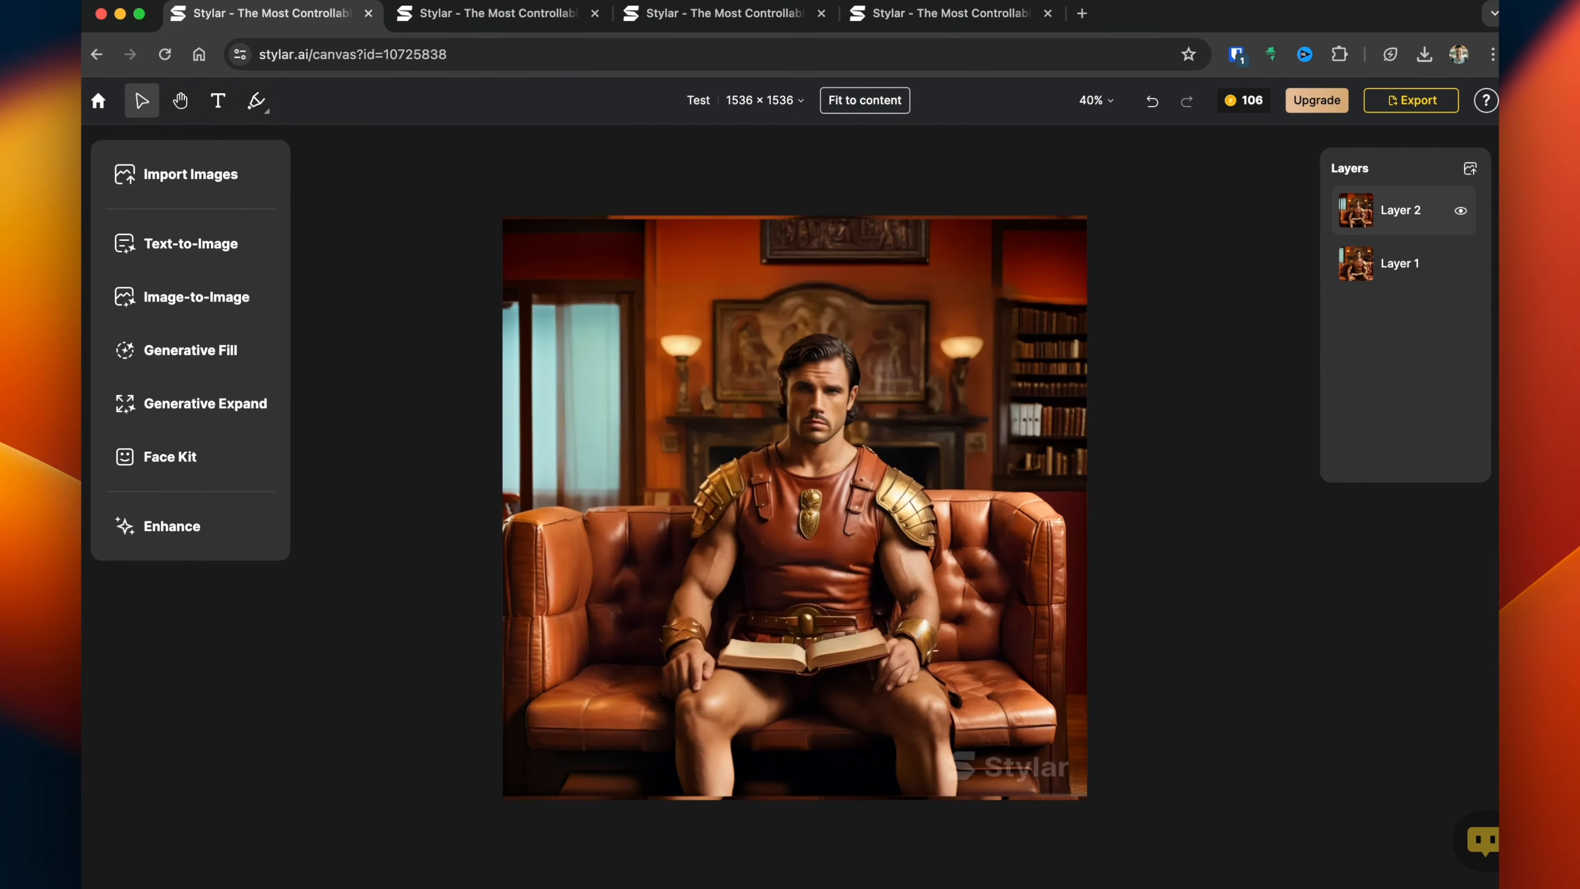
click(1460, 210)
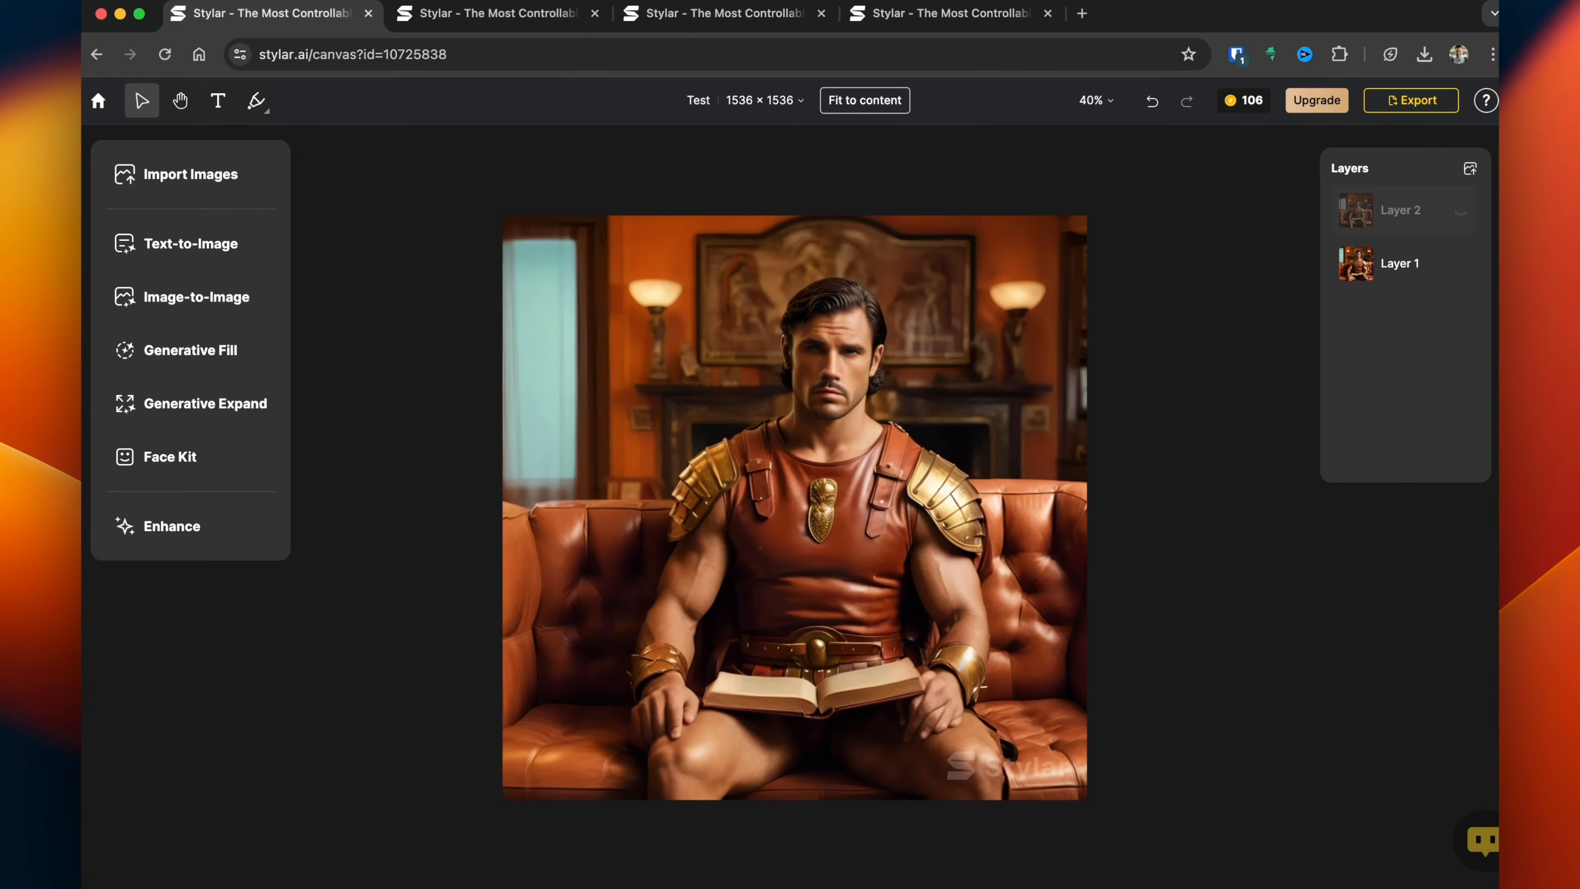
click(1461, 211)
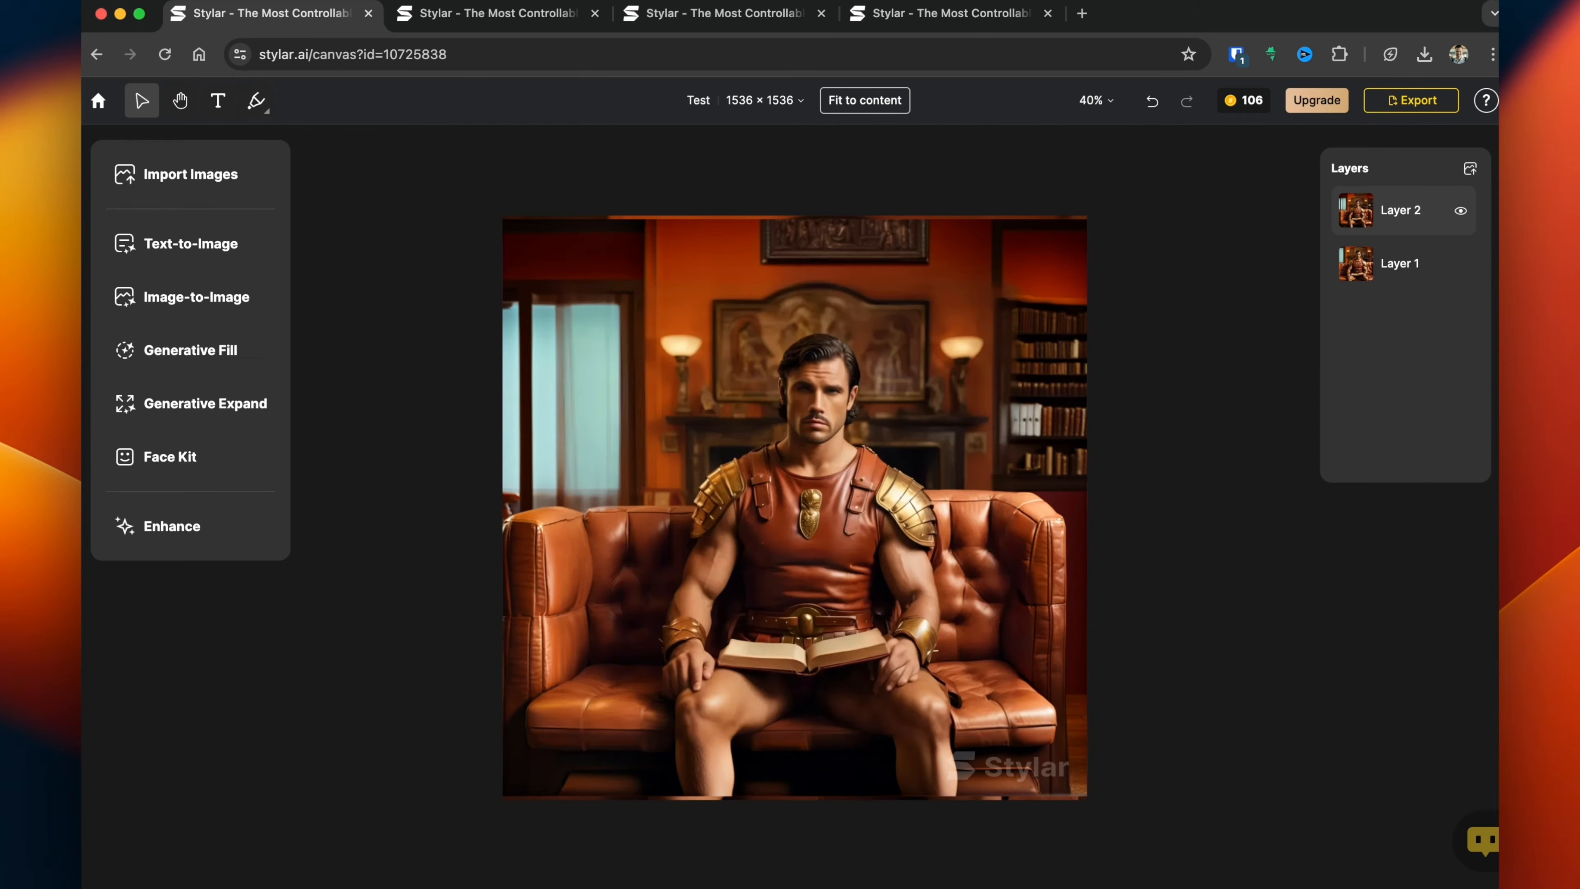
click(1461, 210)
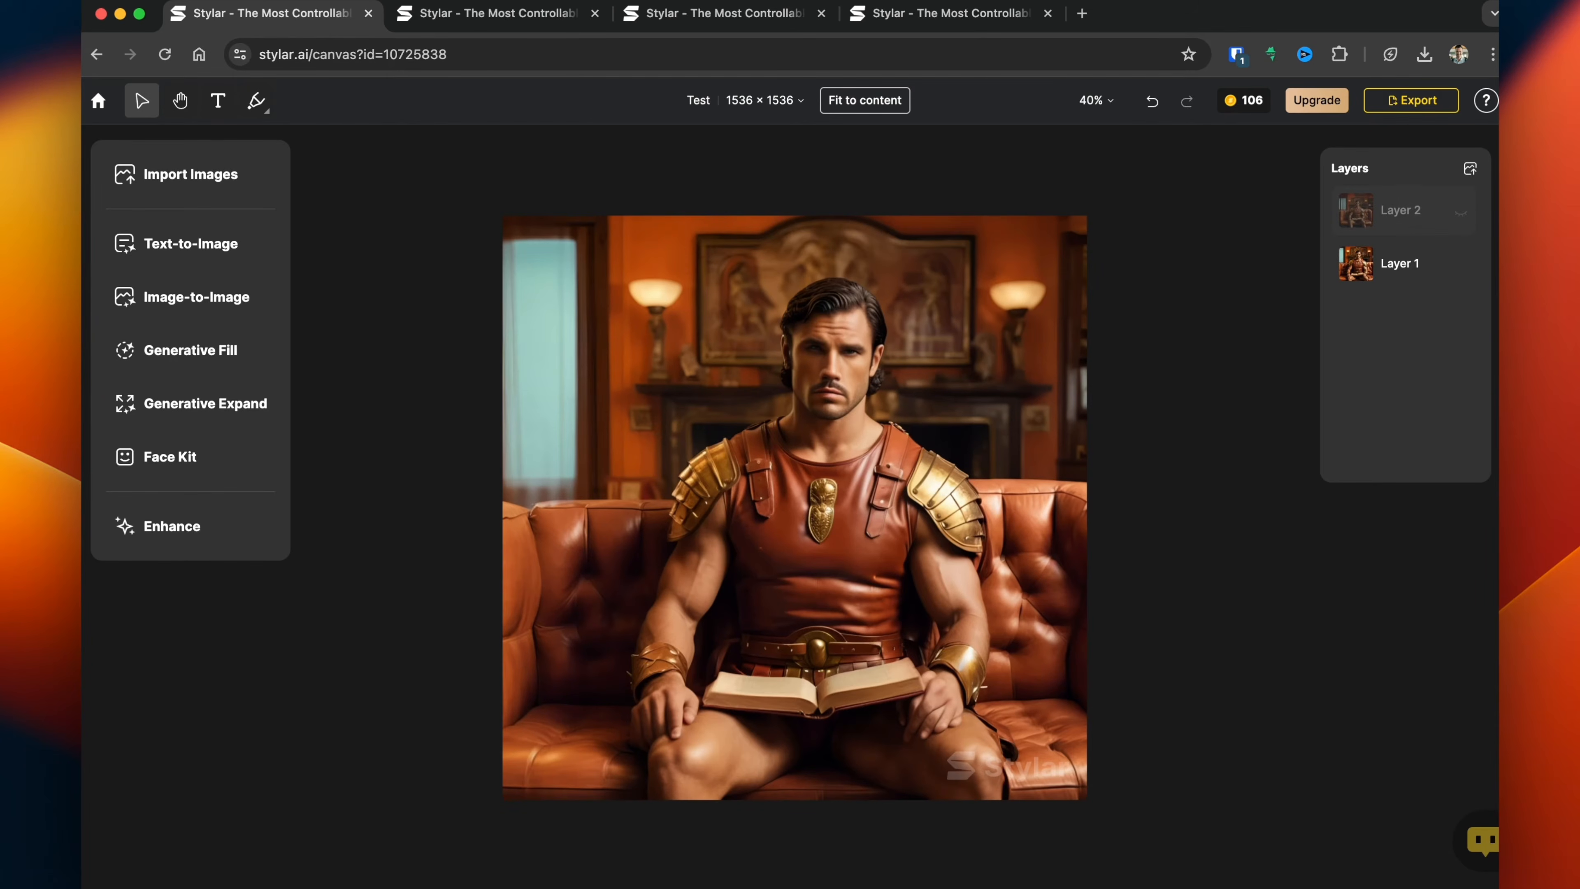
click(1460, 210)
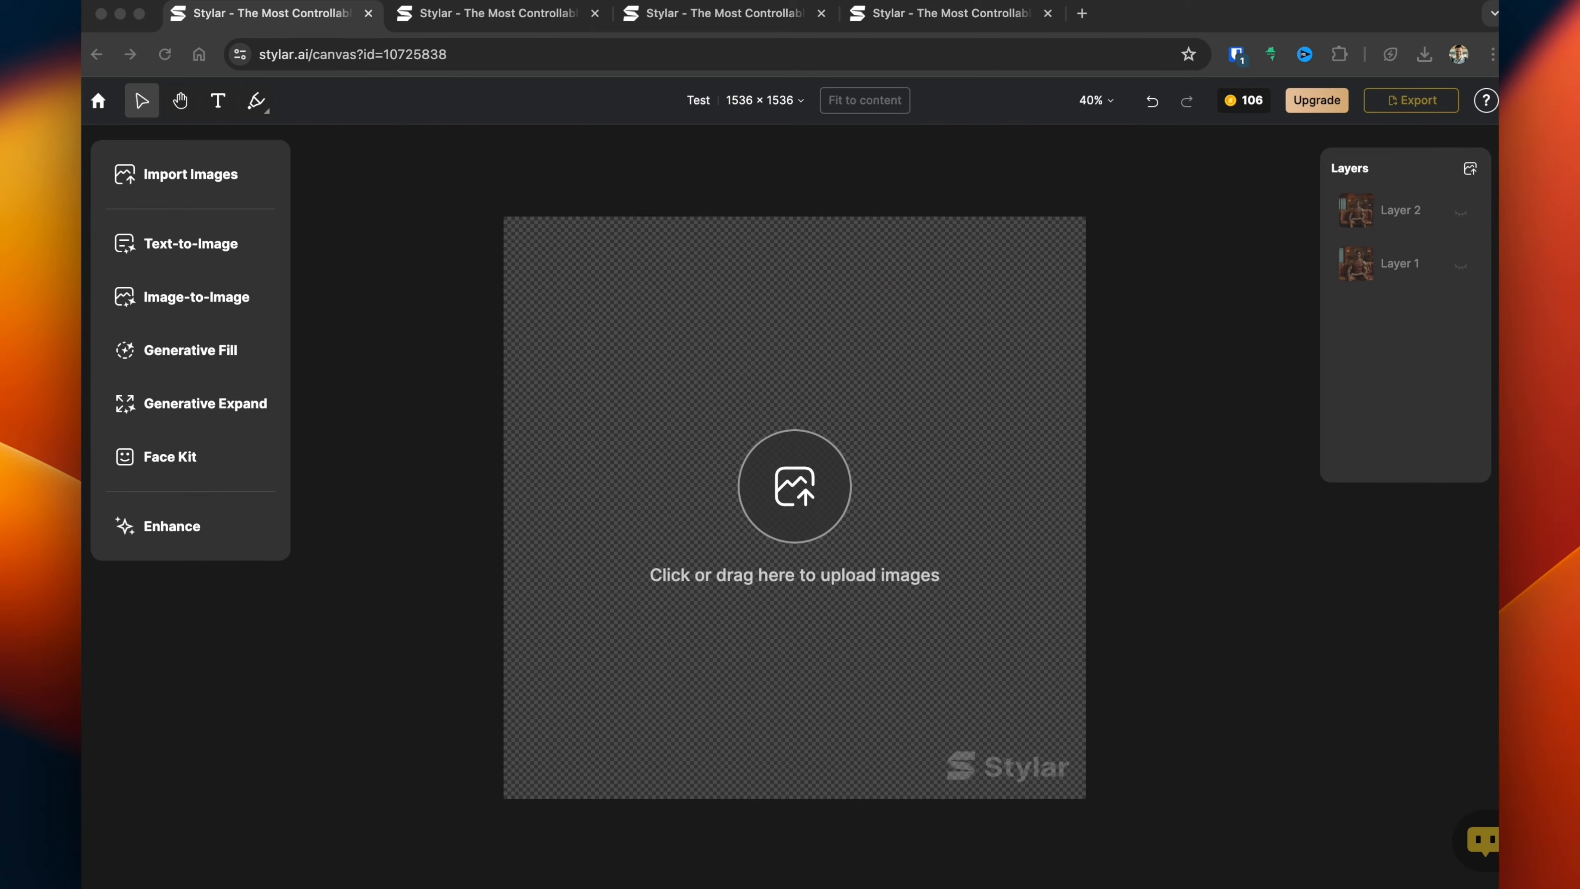
Import the portrait photo of the man in the black scarf and upload a reference face photo for a Face Kit swap
click(191, 174)
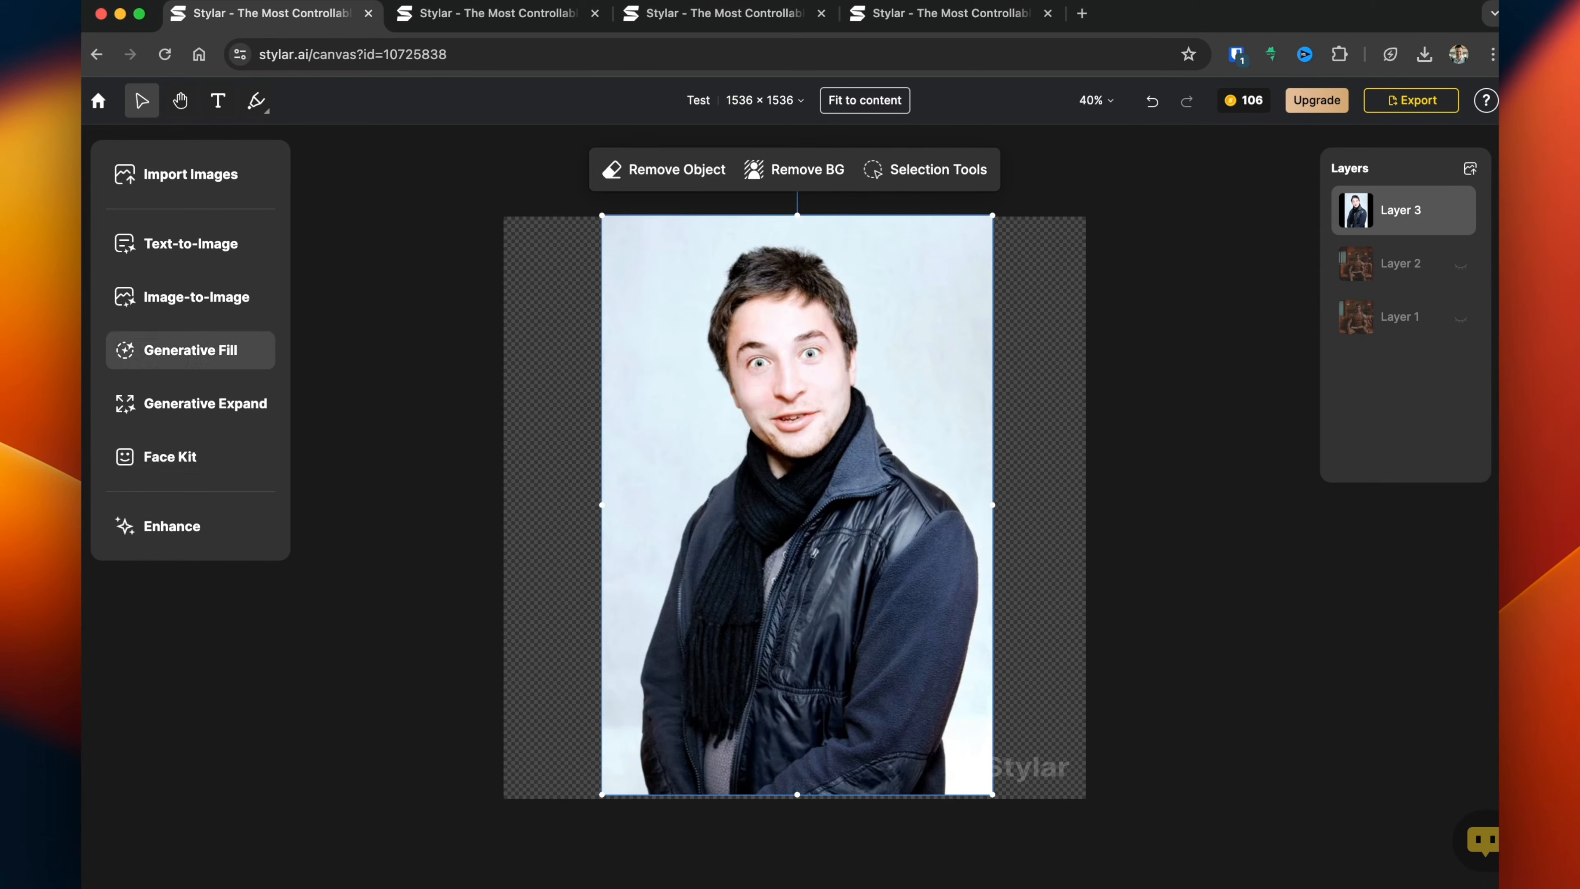
click(174, 456)
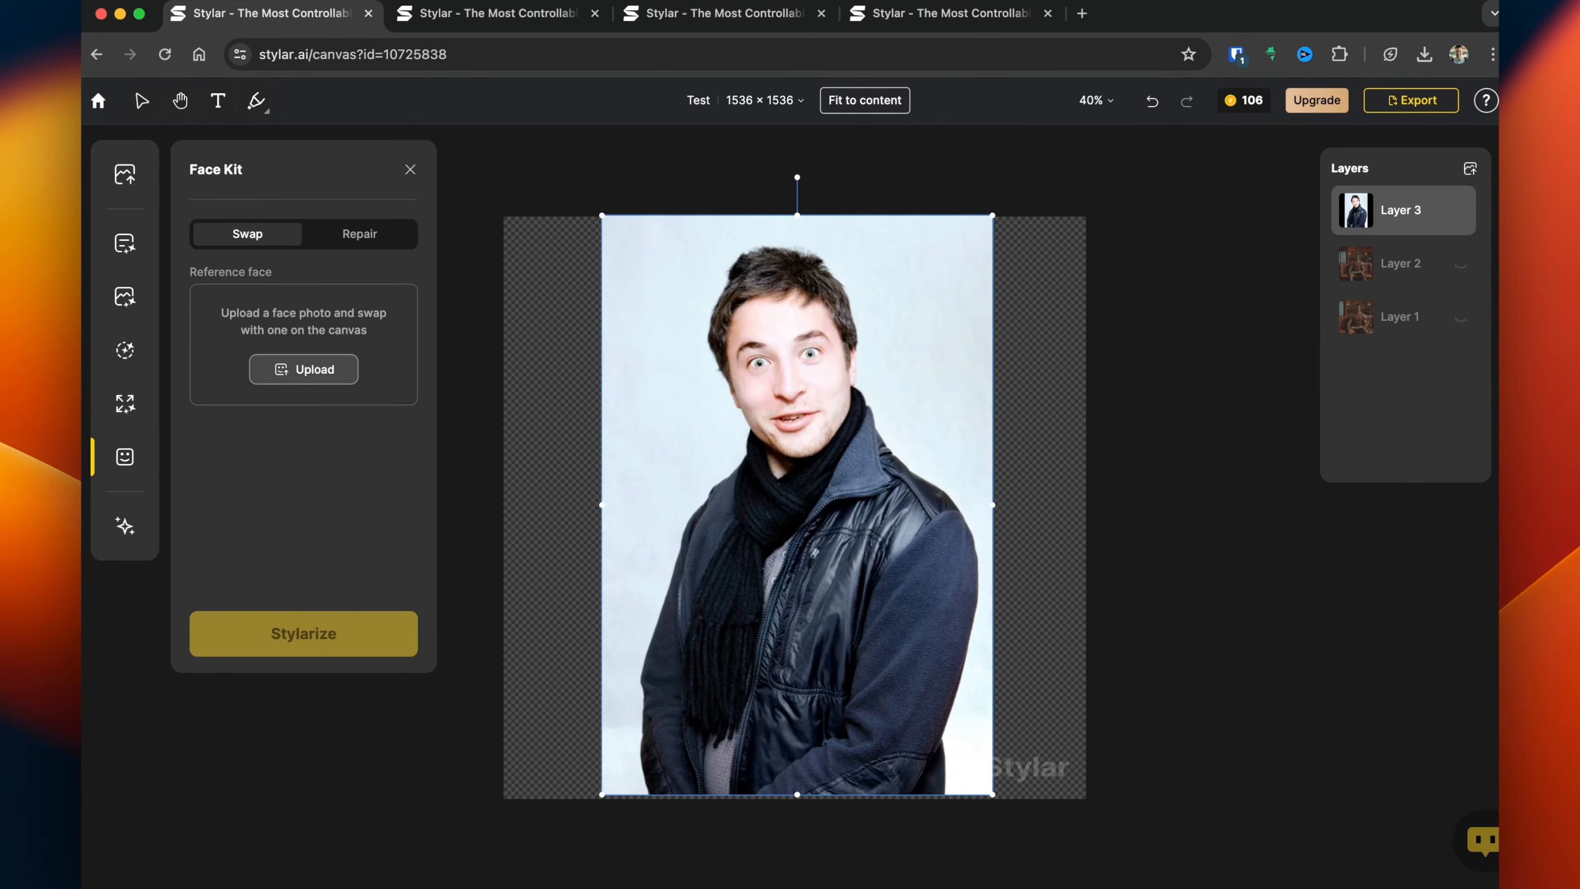
click(304, 369)
scroll(666, 435, down, 2)
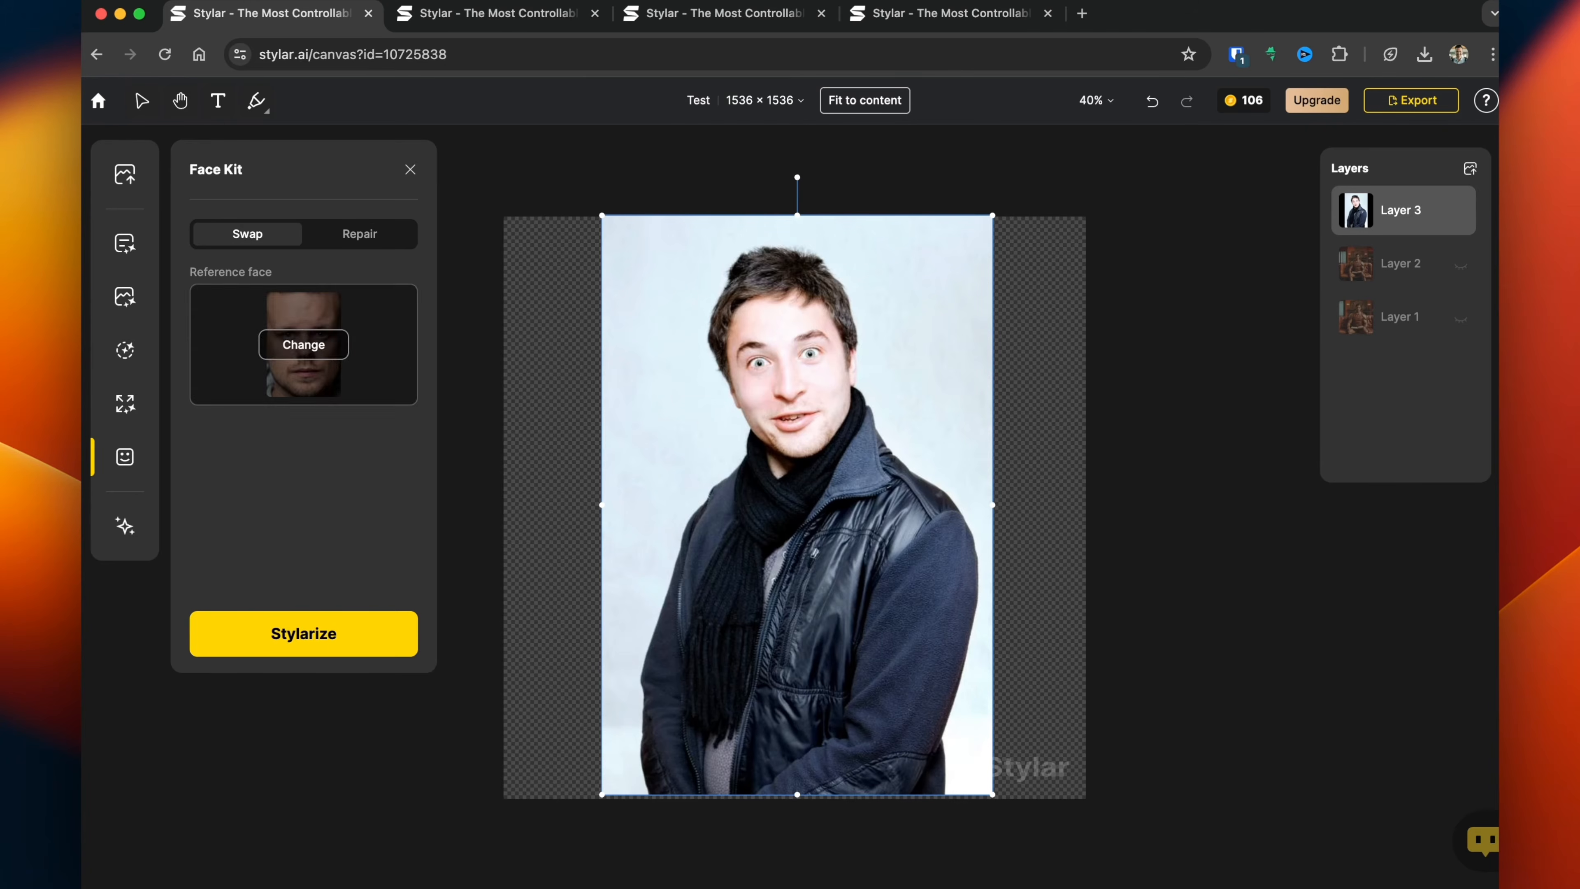
Check the Face Kit's Repair options, and generate the face swap on the portrait from the reference face
click(360, 234)
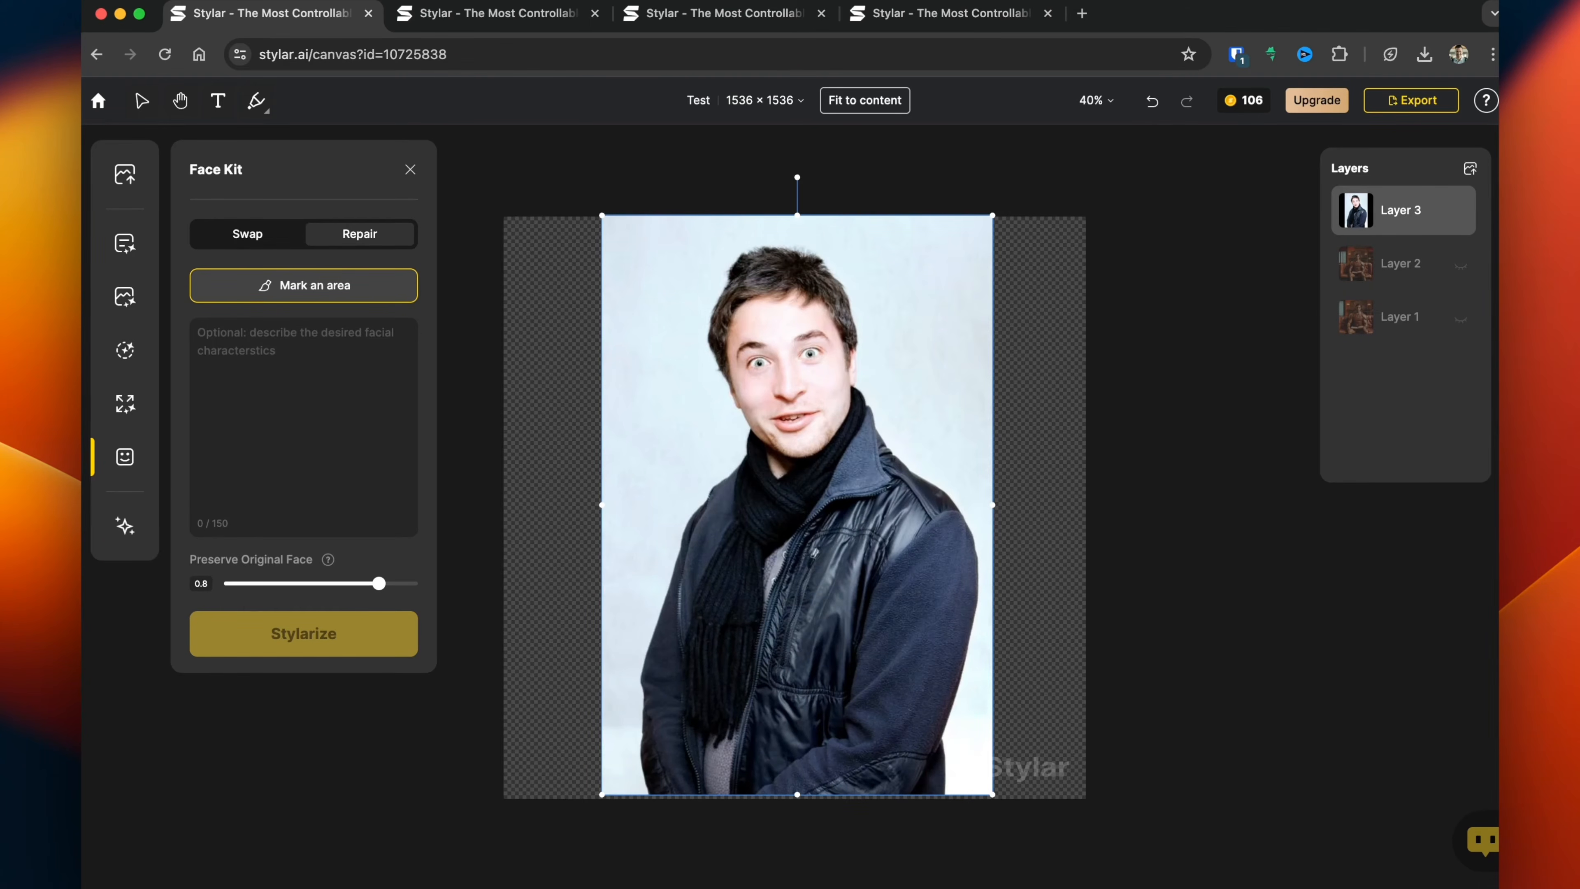
click(247, 234)
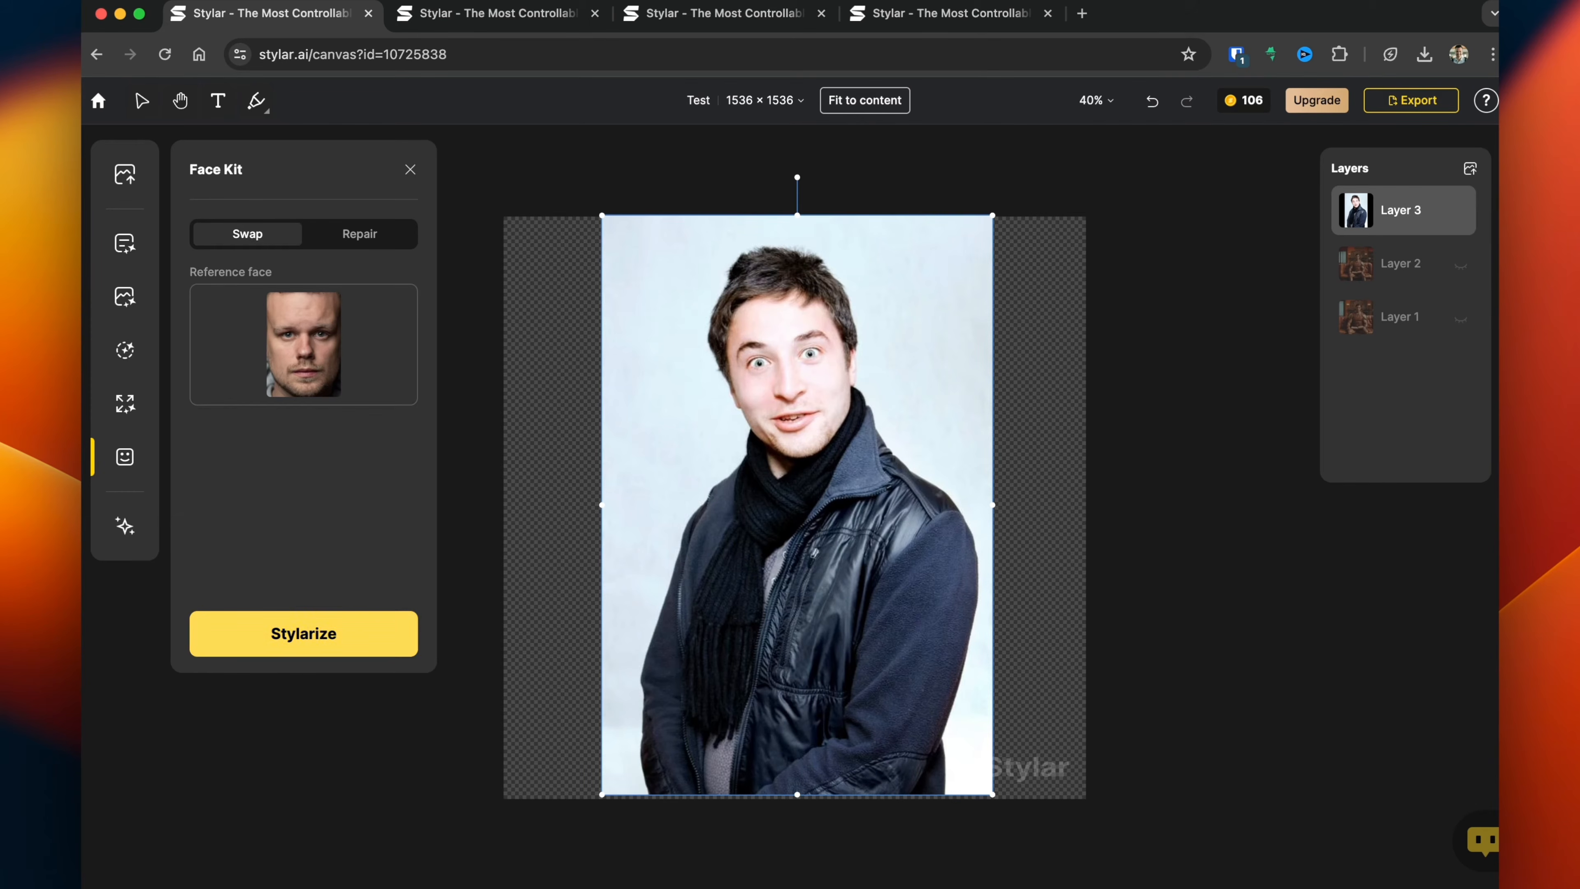
click(304, 633)
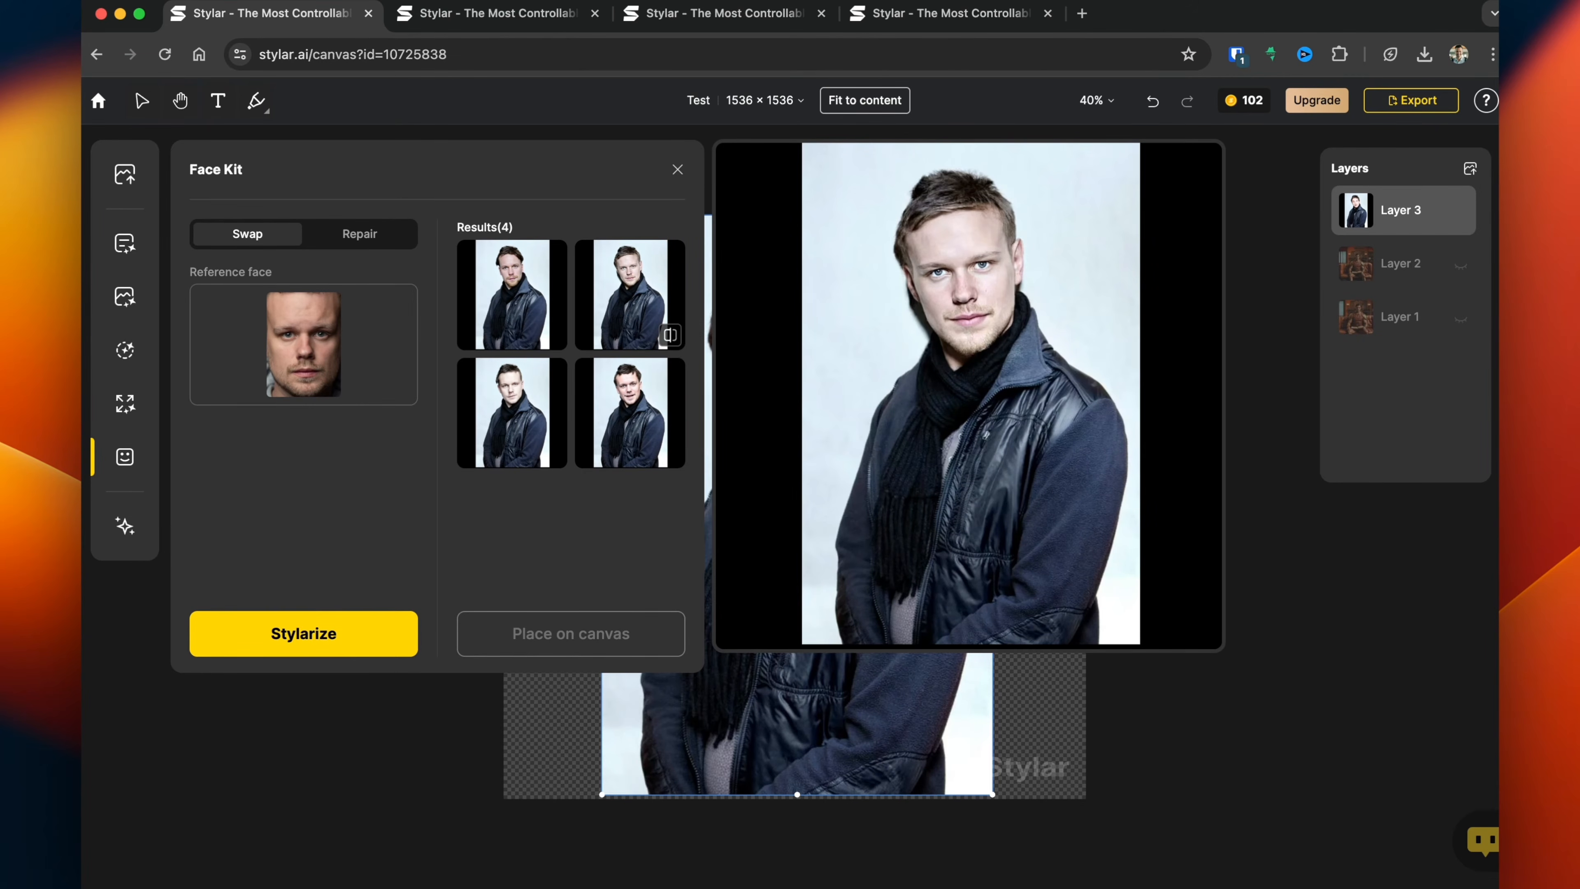
Place the second face-swap result on the canvas and restyle it with Image-to-Image as a cartoon astronaut in a futuristic city
click(629, 294)
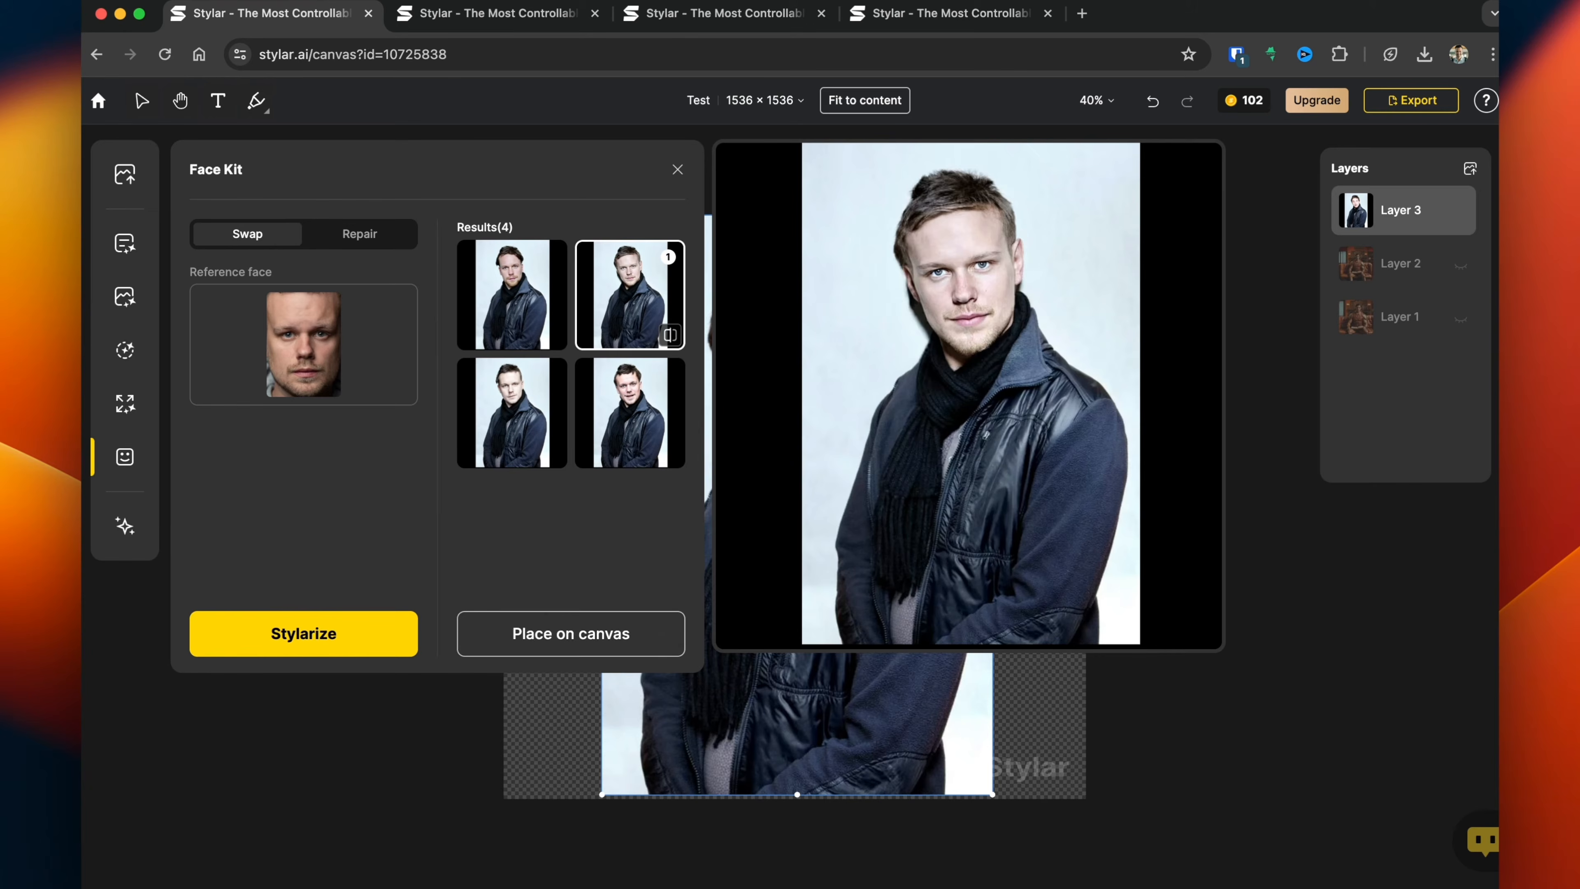
click(570, 633)
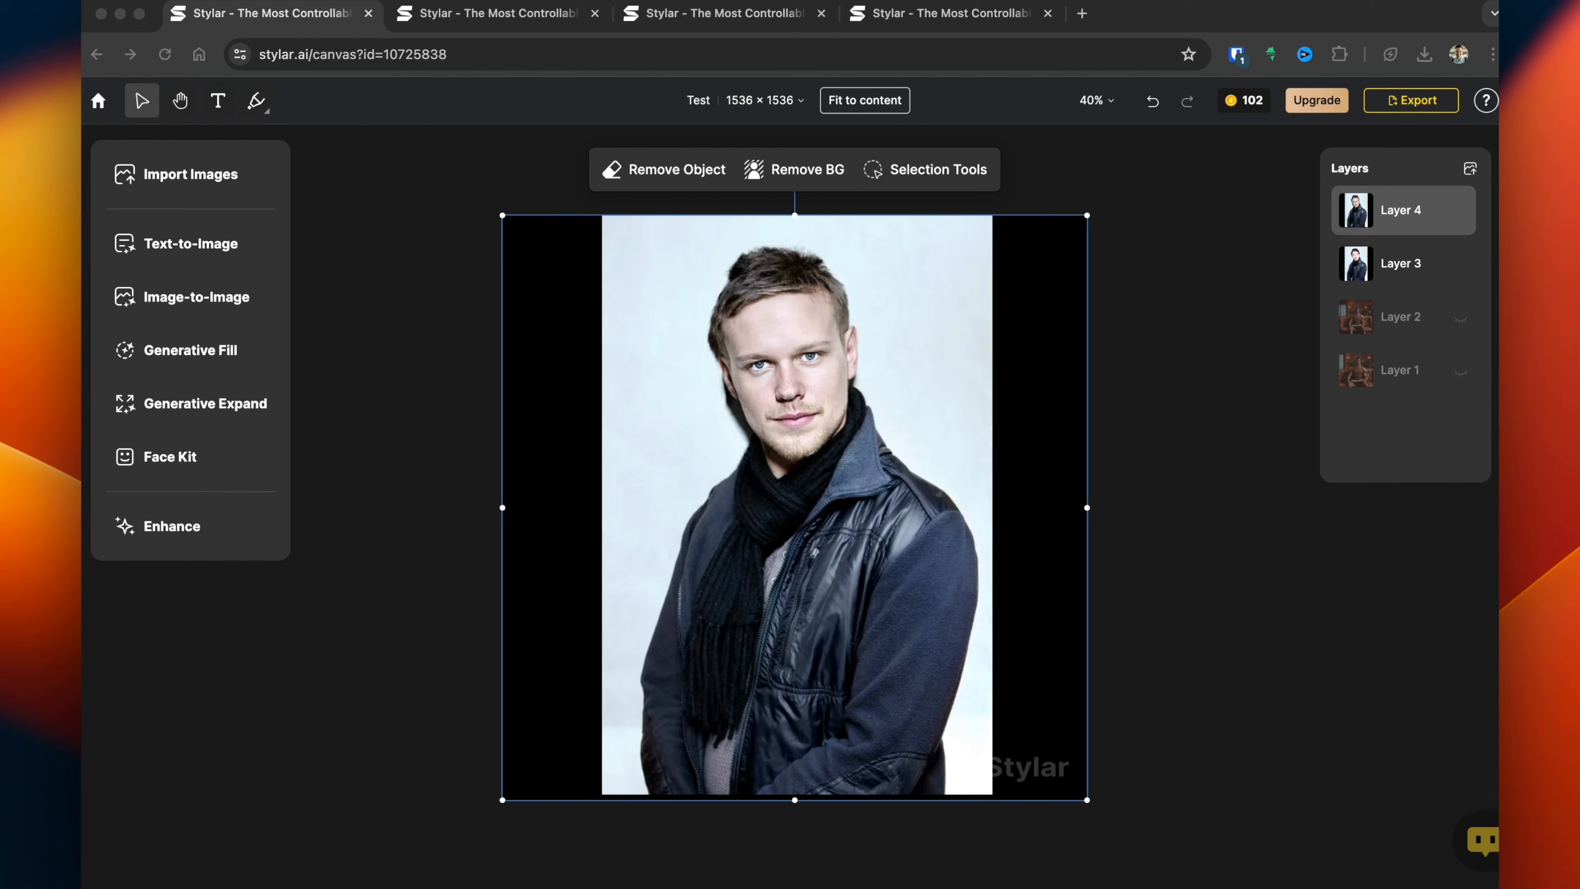
click(131, 297)
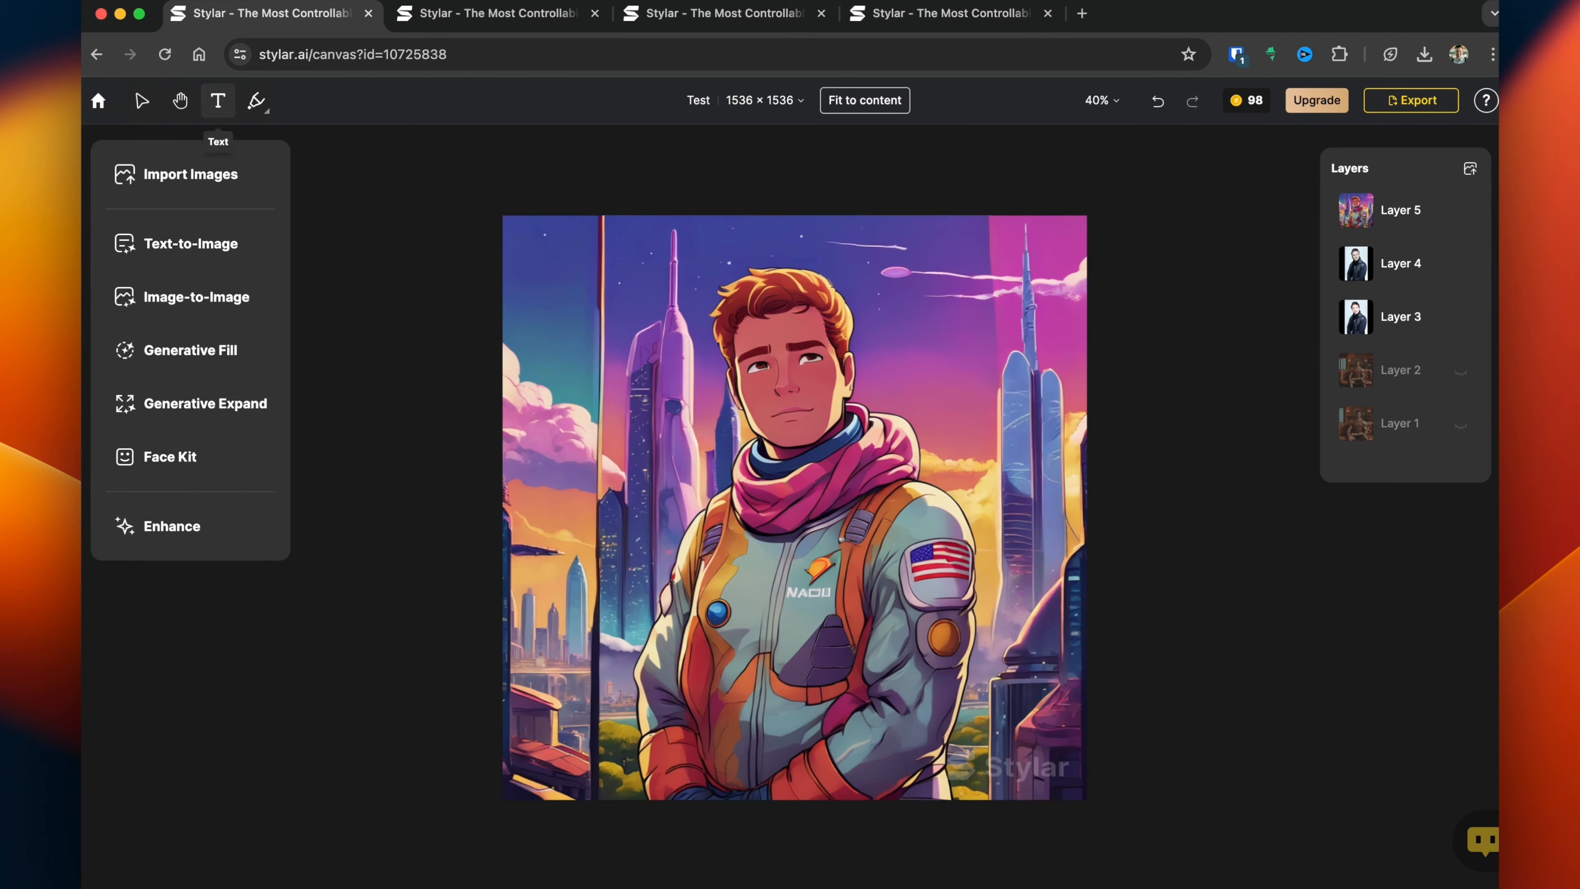
Add the text "Spaceman" across the top of the astronaut image and "Magazine" across its bottom
click(218, 100)
click(581, 284)
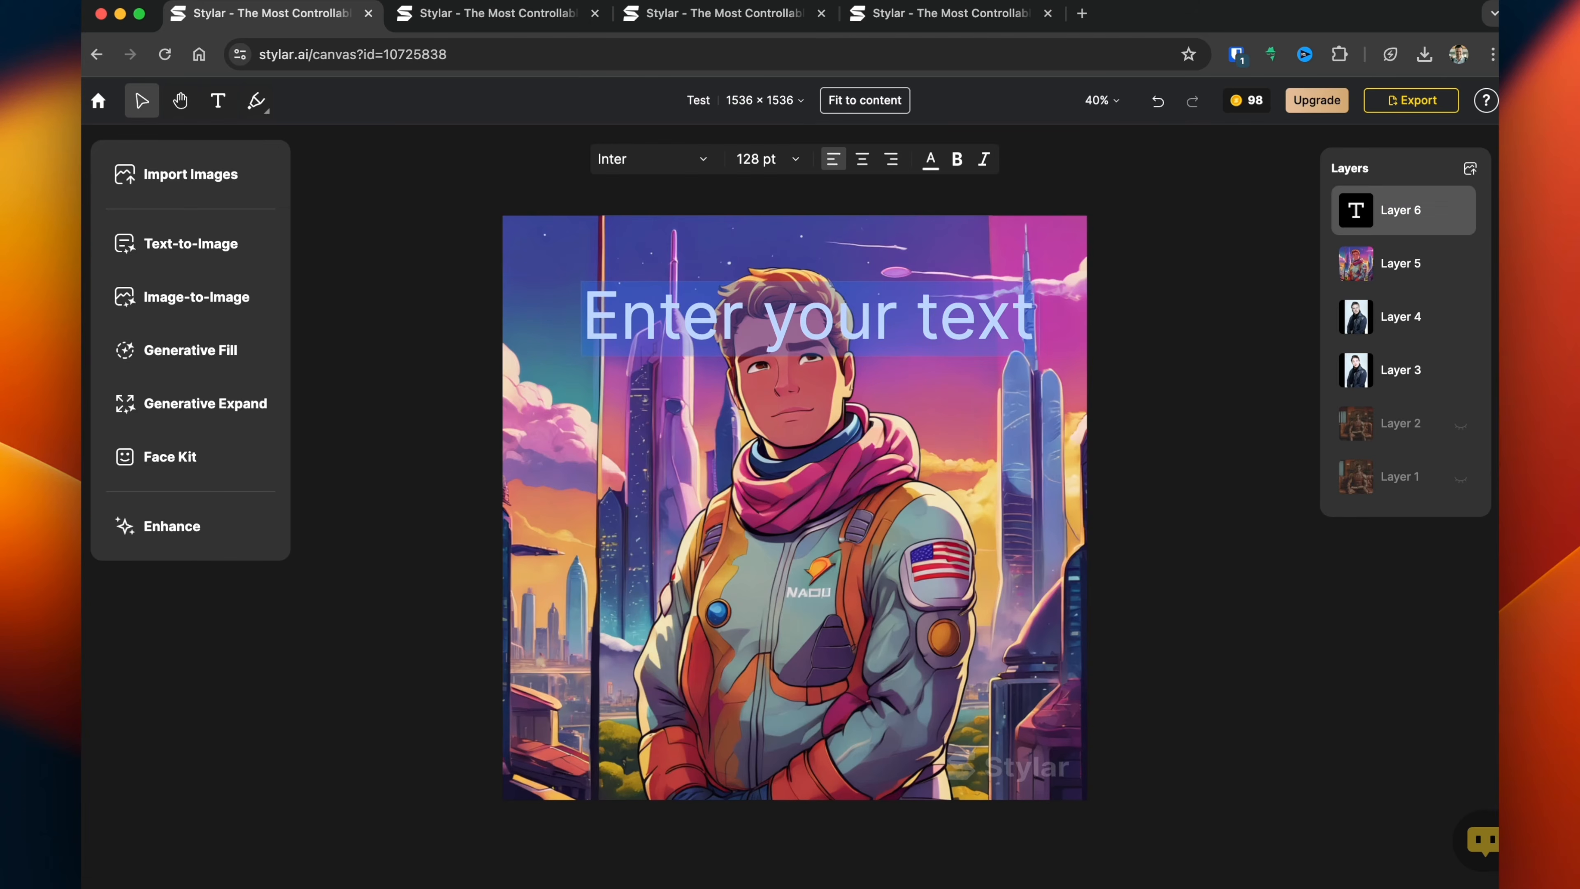
text(Spaceman)
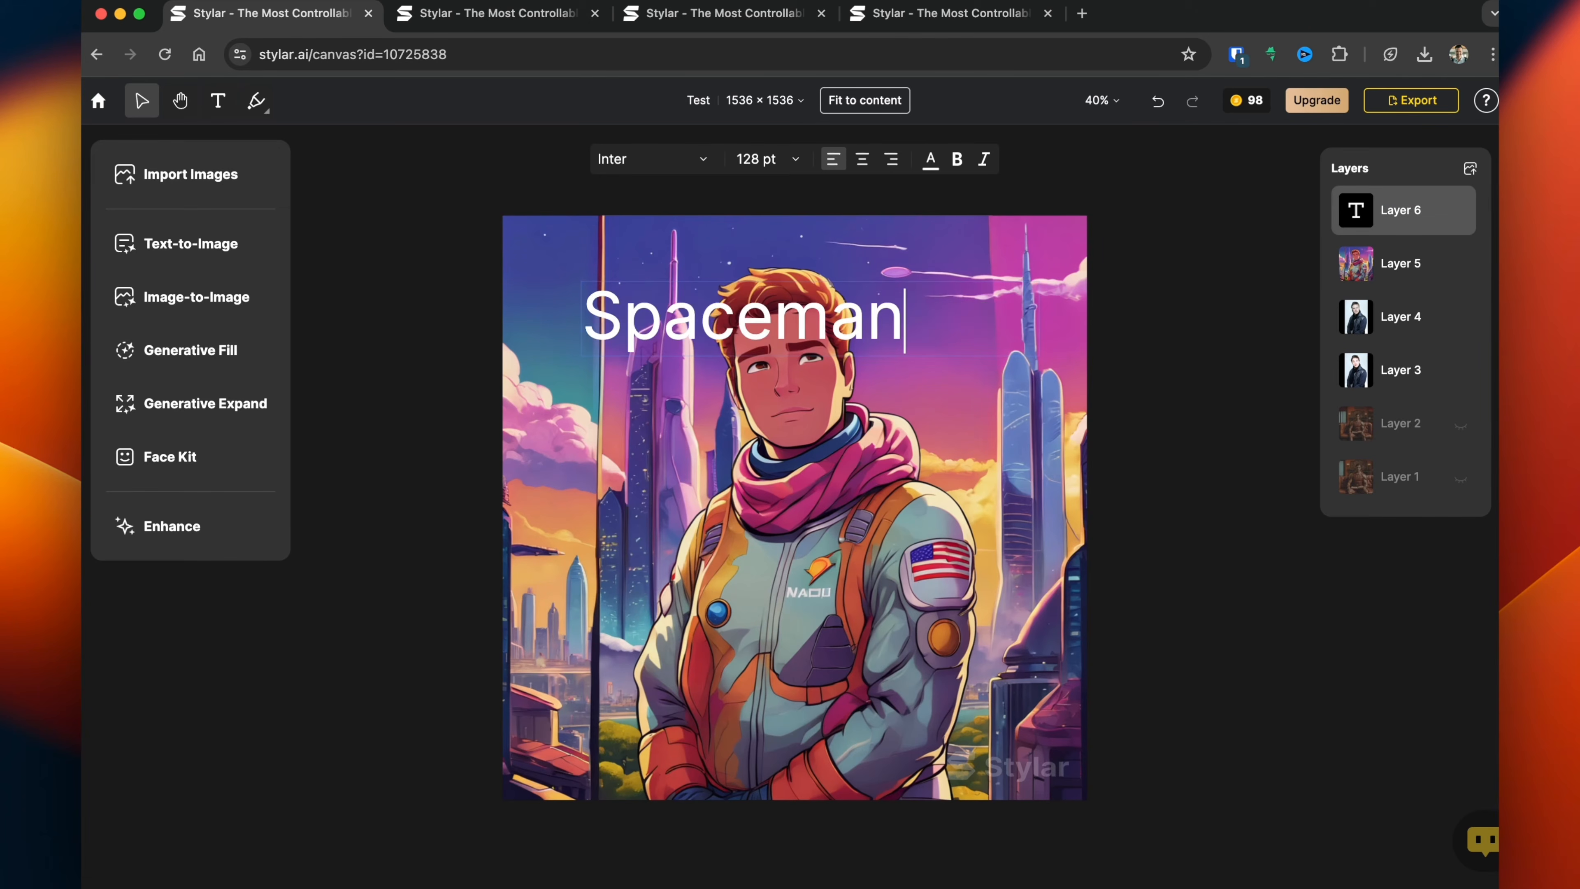
click(218, 100)
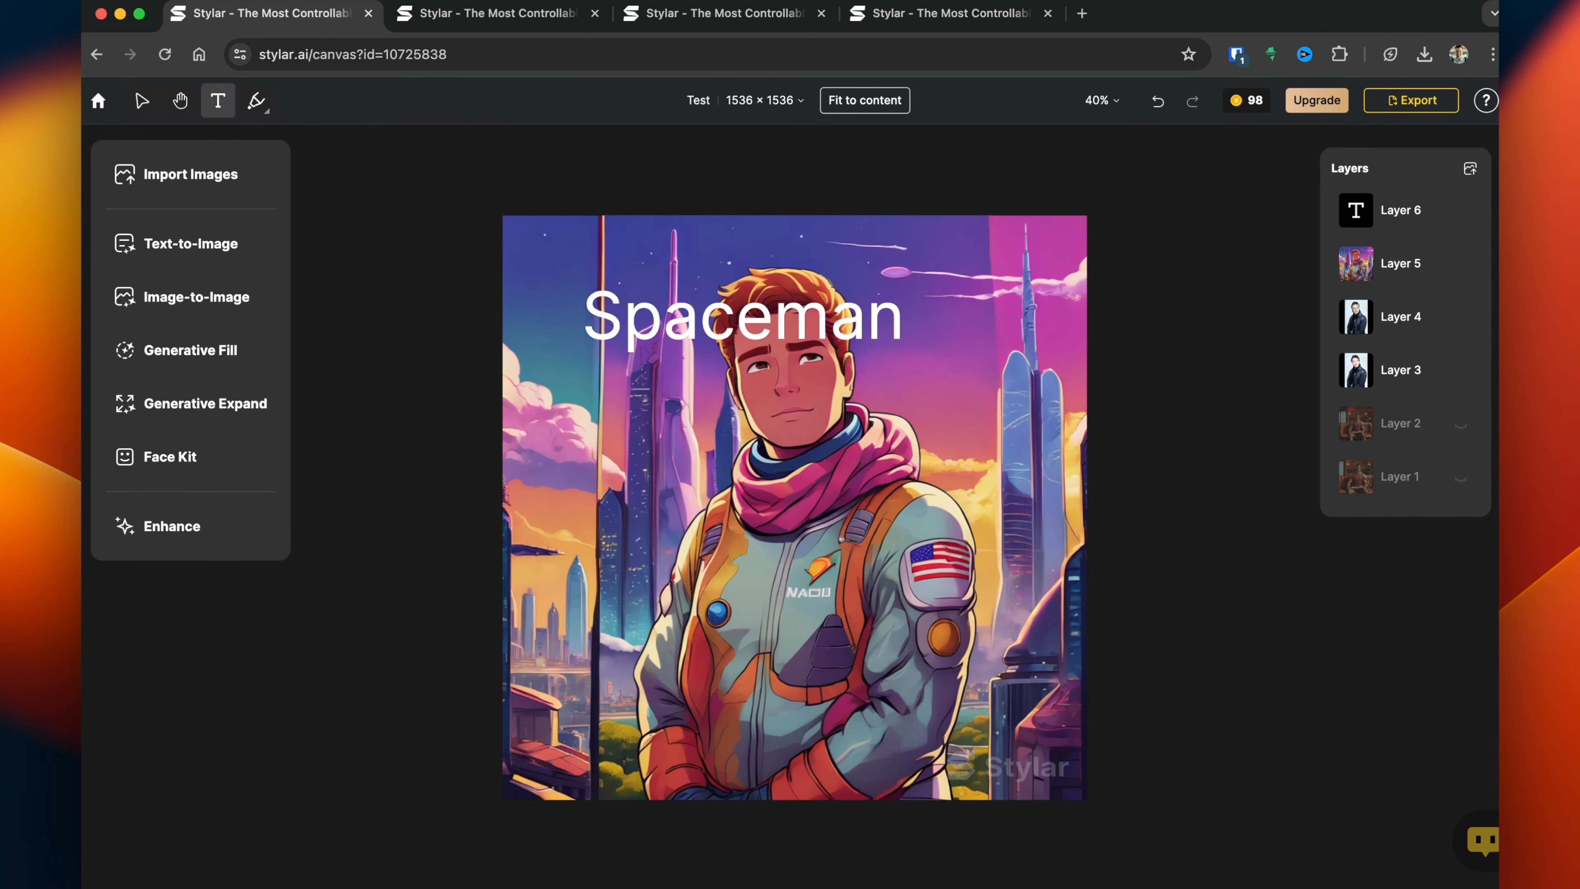
click(642, 745)
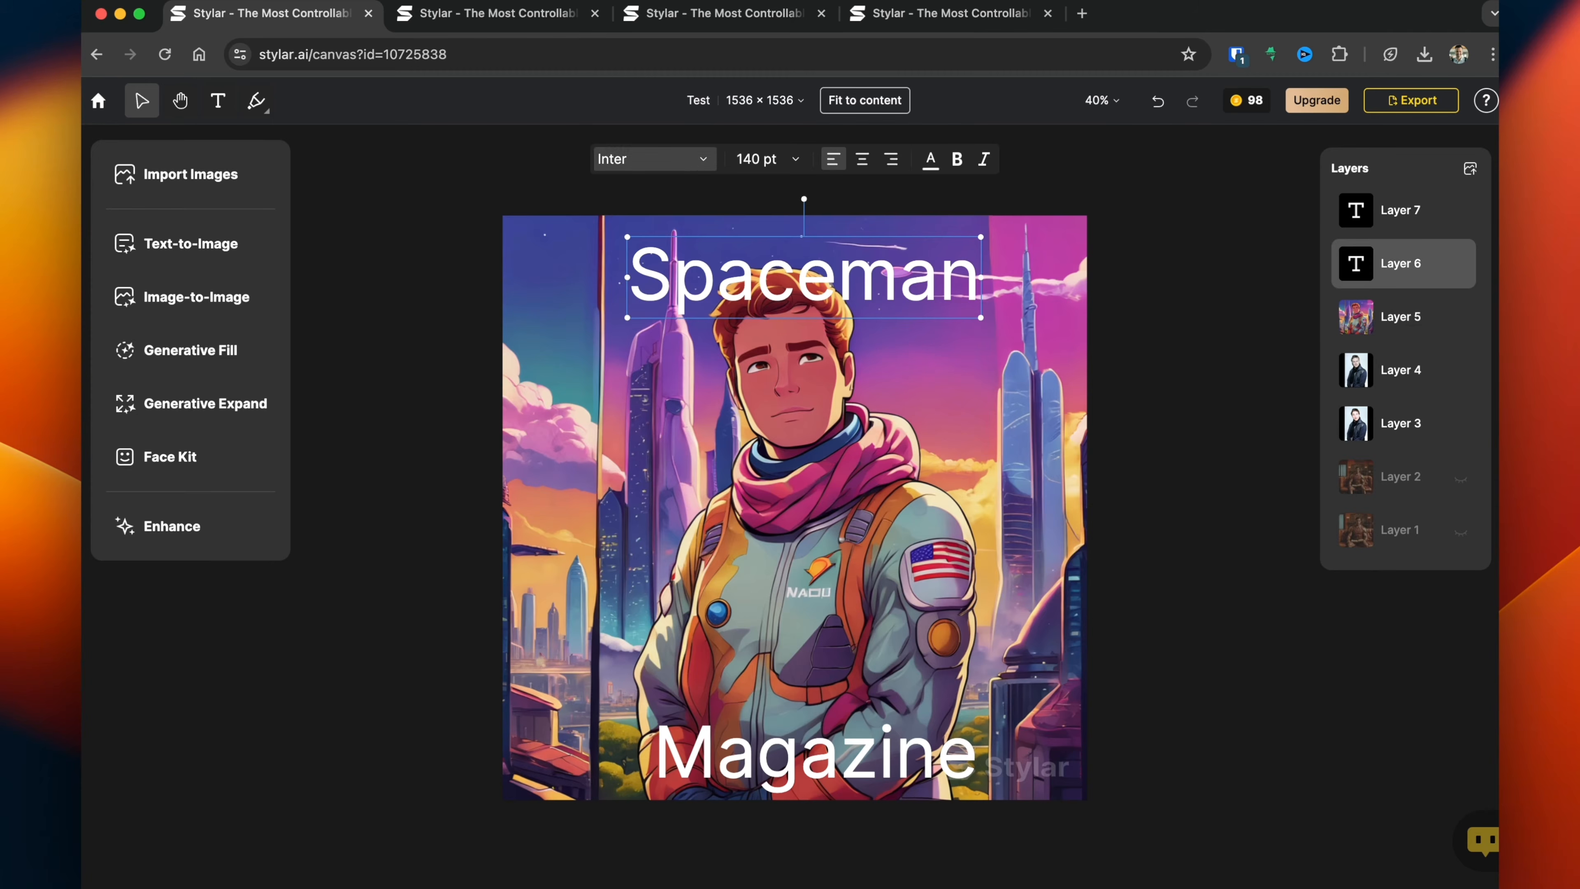
Format the "Spaceman" and "Magazine" texts in green Roboto and enlarge them to nearly the full image width
click(655, 160)
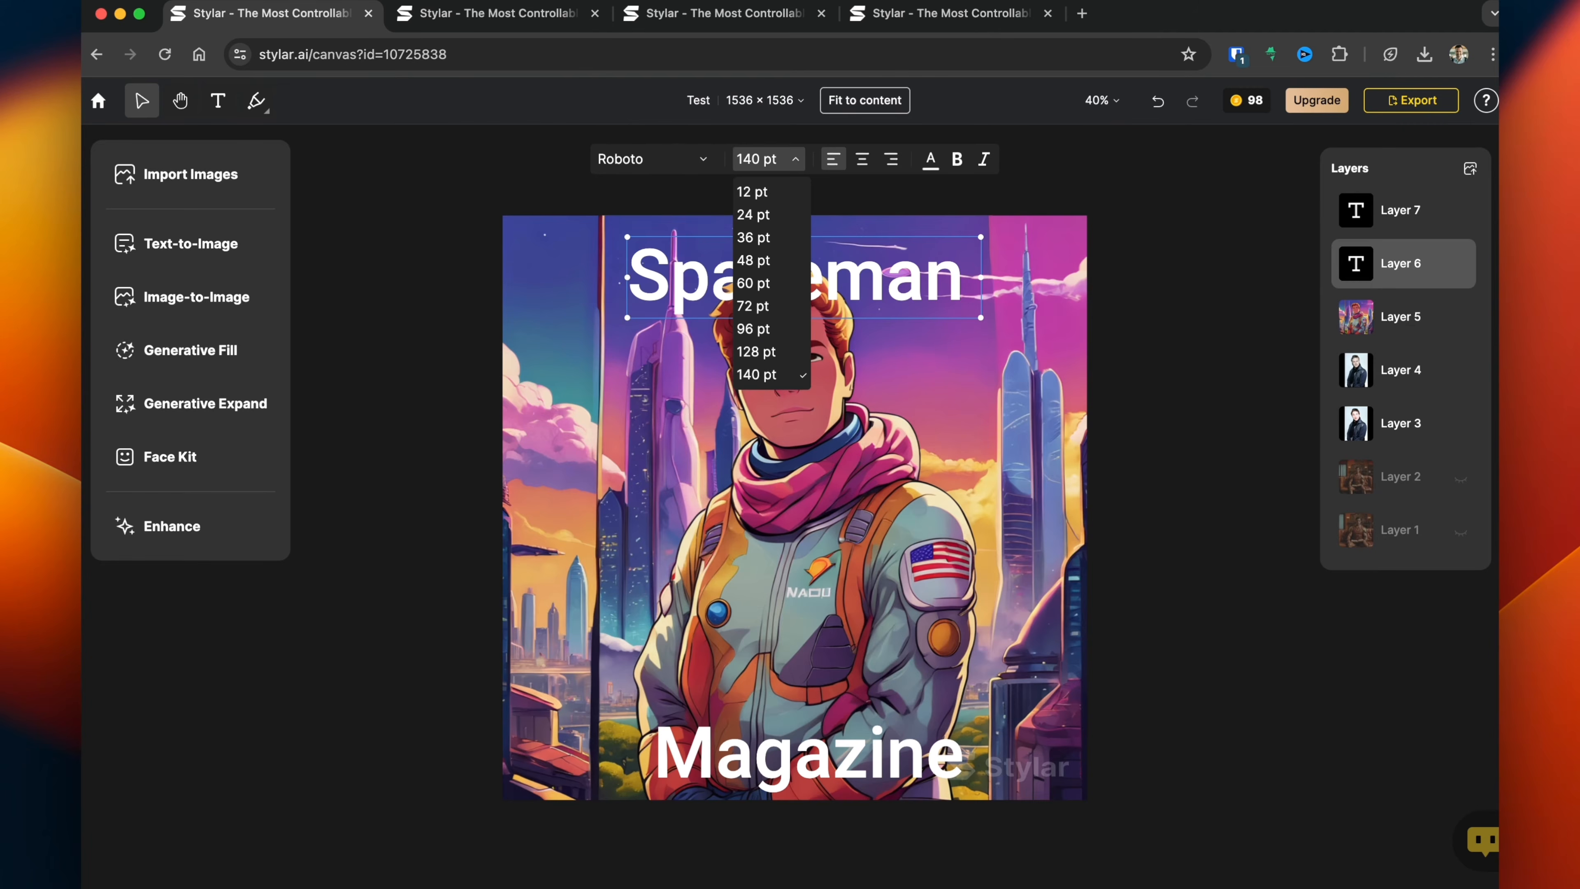
click(956, 159)
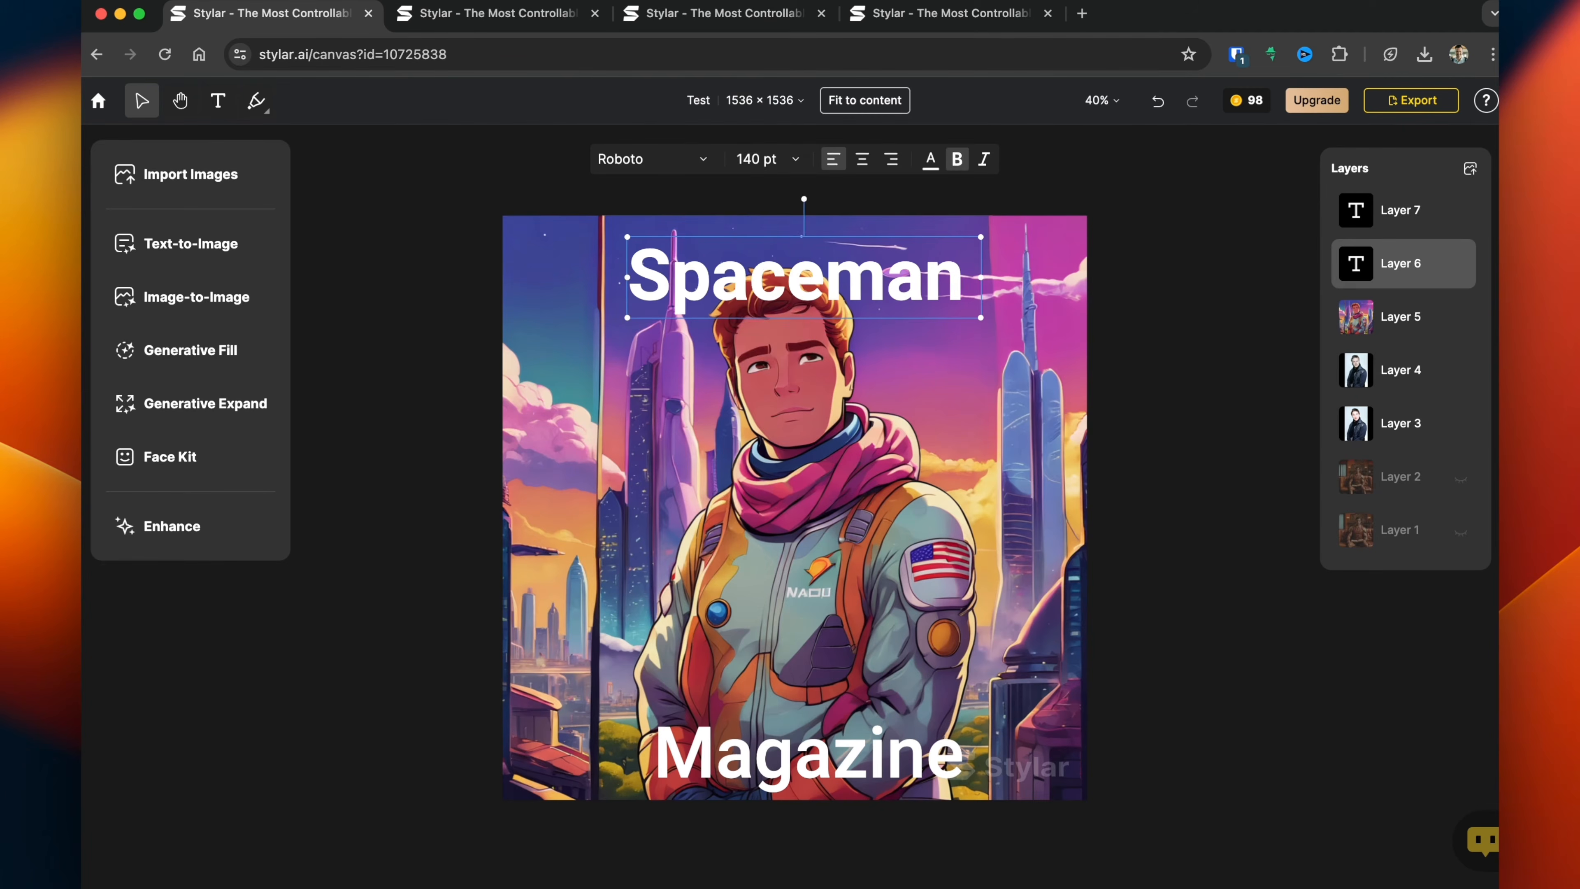
click(929, 159)
click(1399, 210)
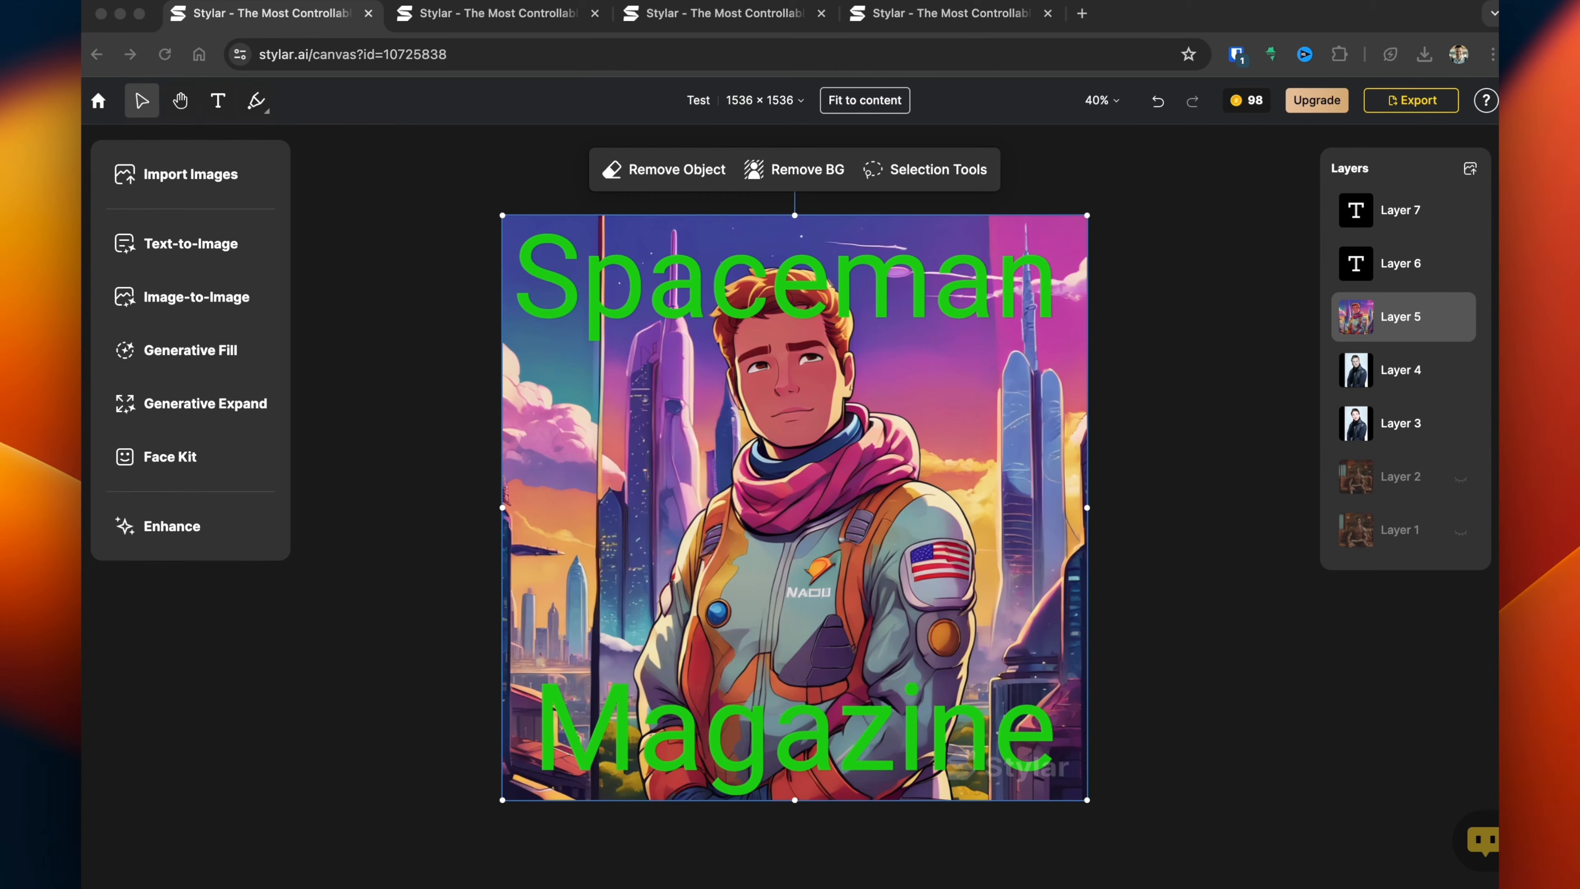
Duplicate the astronaut image in Layer 5 and remove the copy's background so the figure overlaps the green titles
right_click(691, 402)
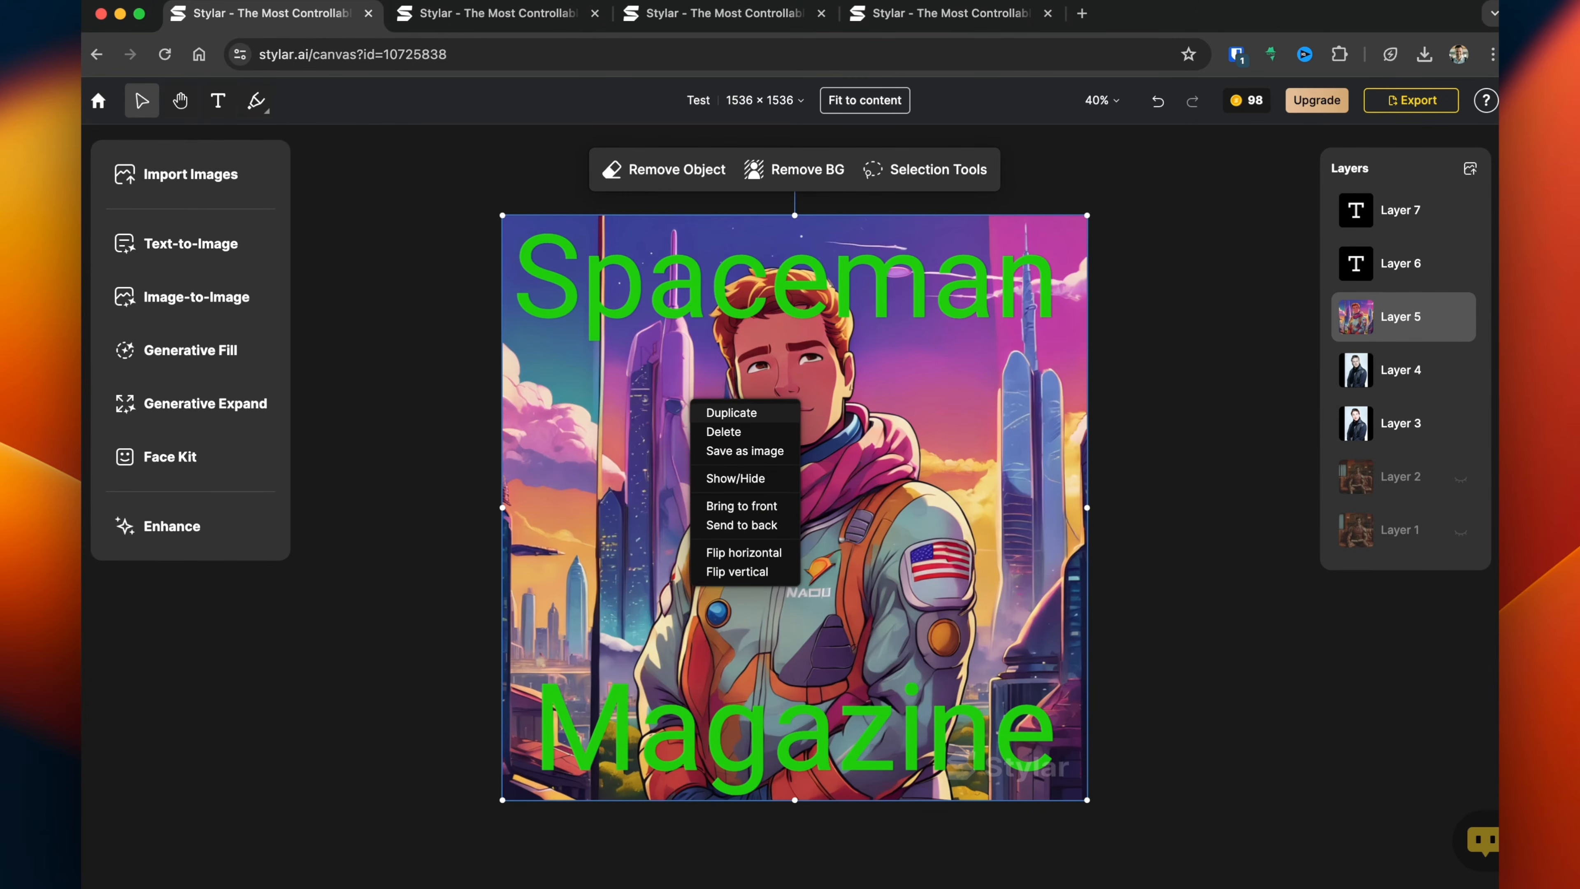
click(731, 412)
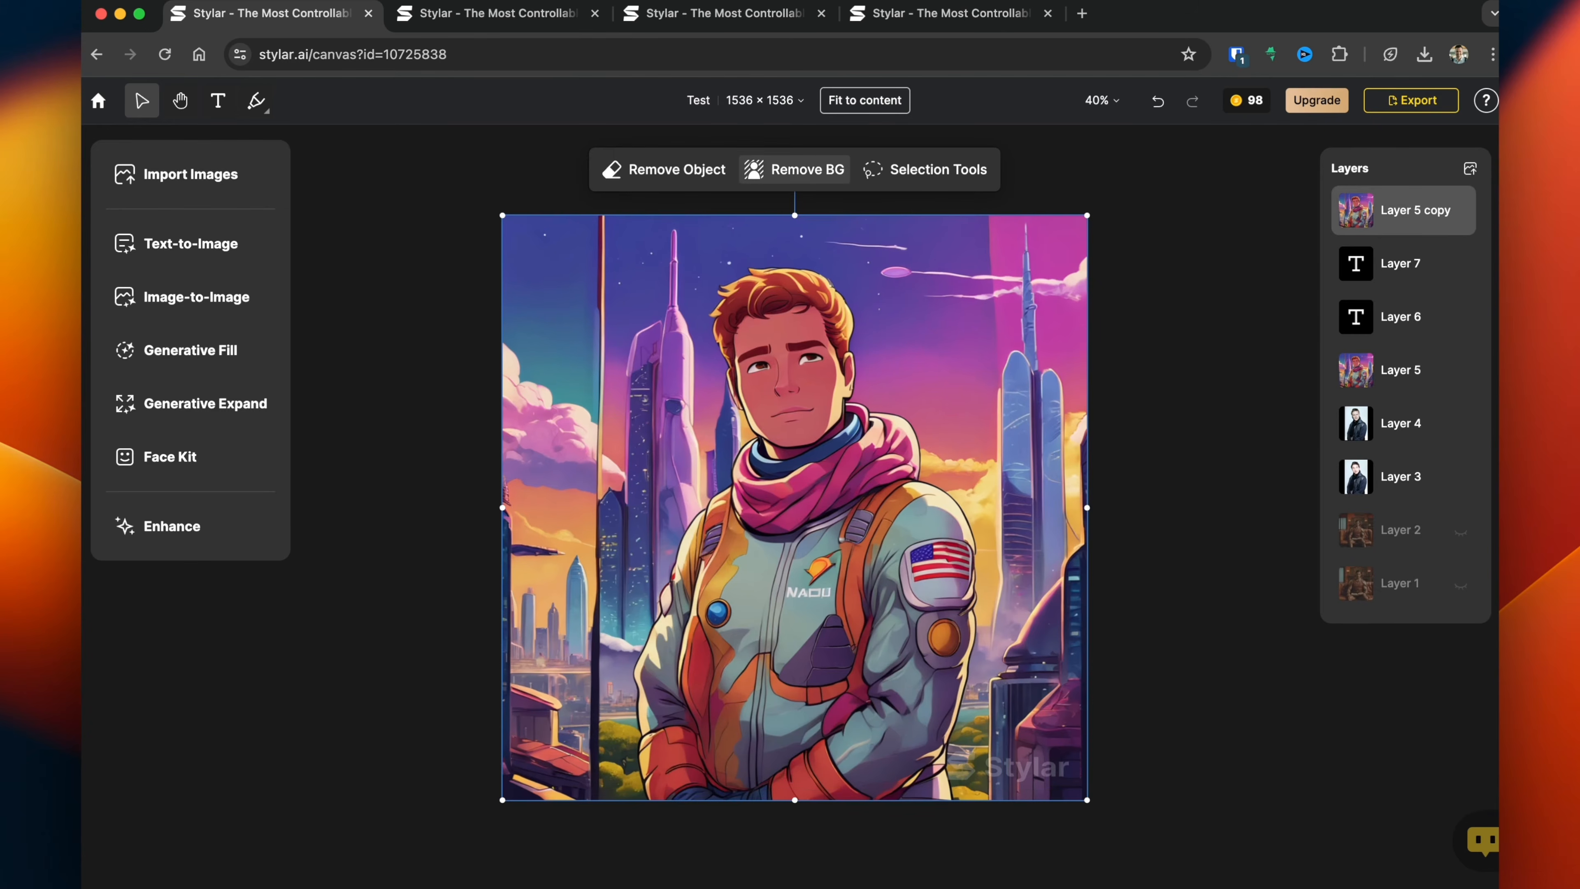
click(795, 169)
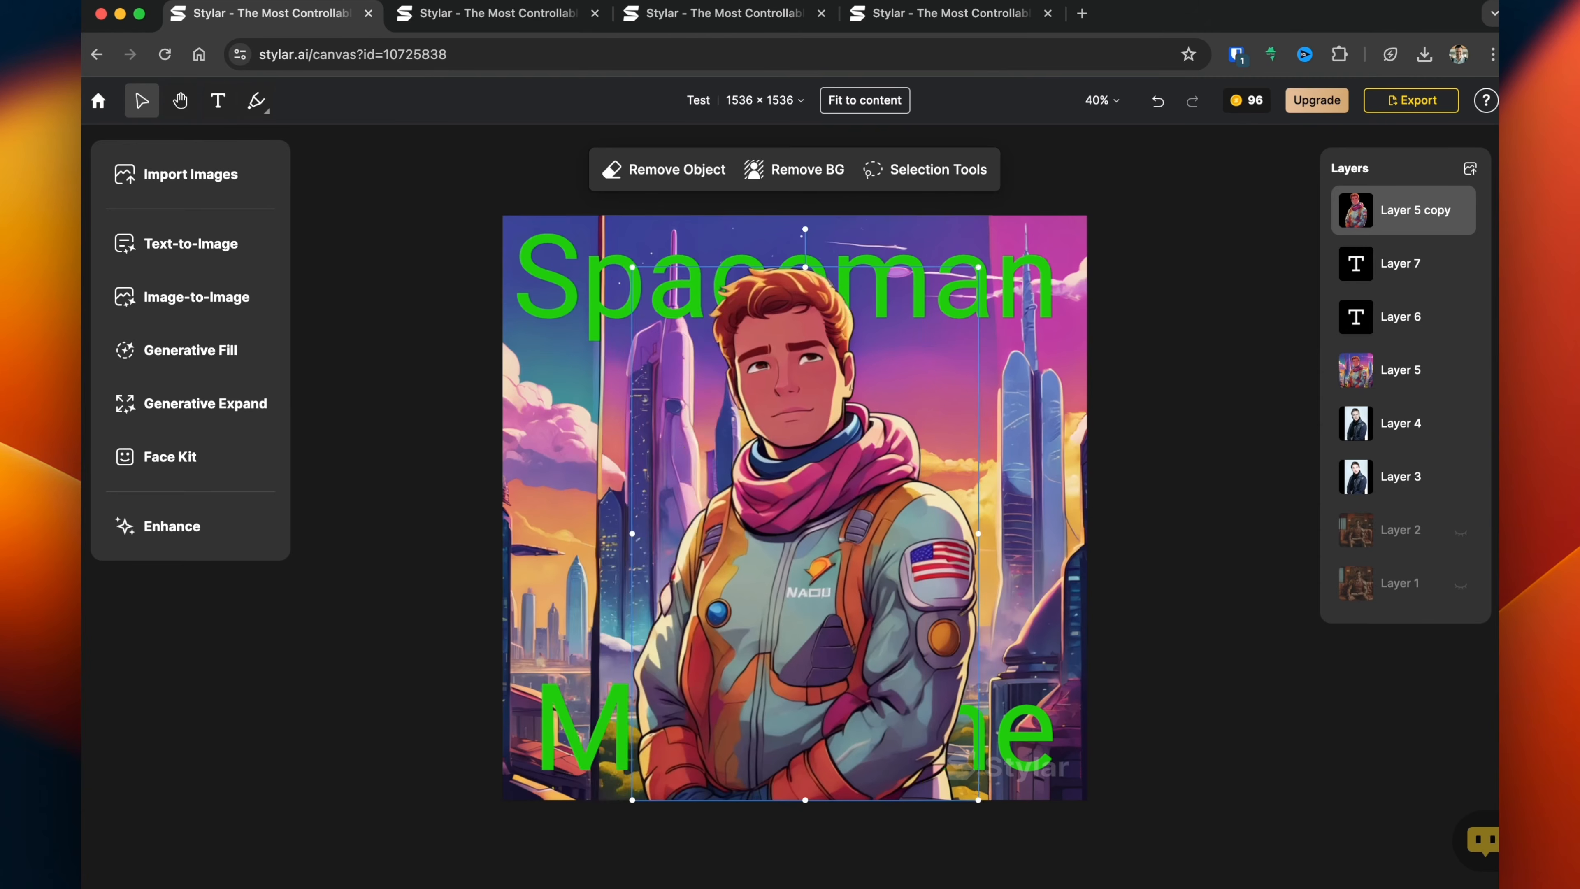
mouse_move(802, 510)
mouse_down()
mouse_move(701, 510)
mouse_move(802, 510)
mouse_up()
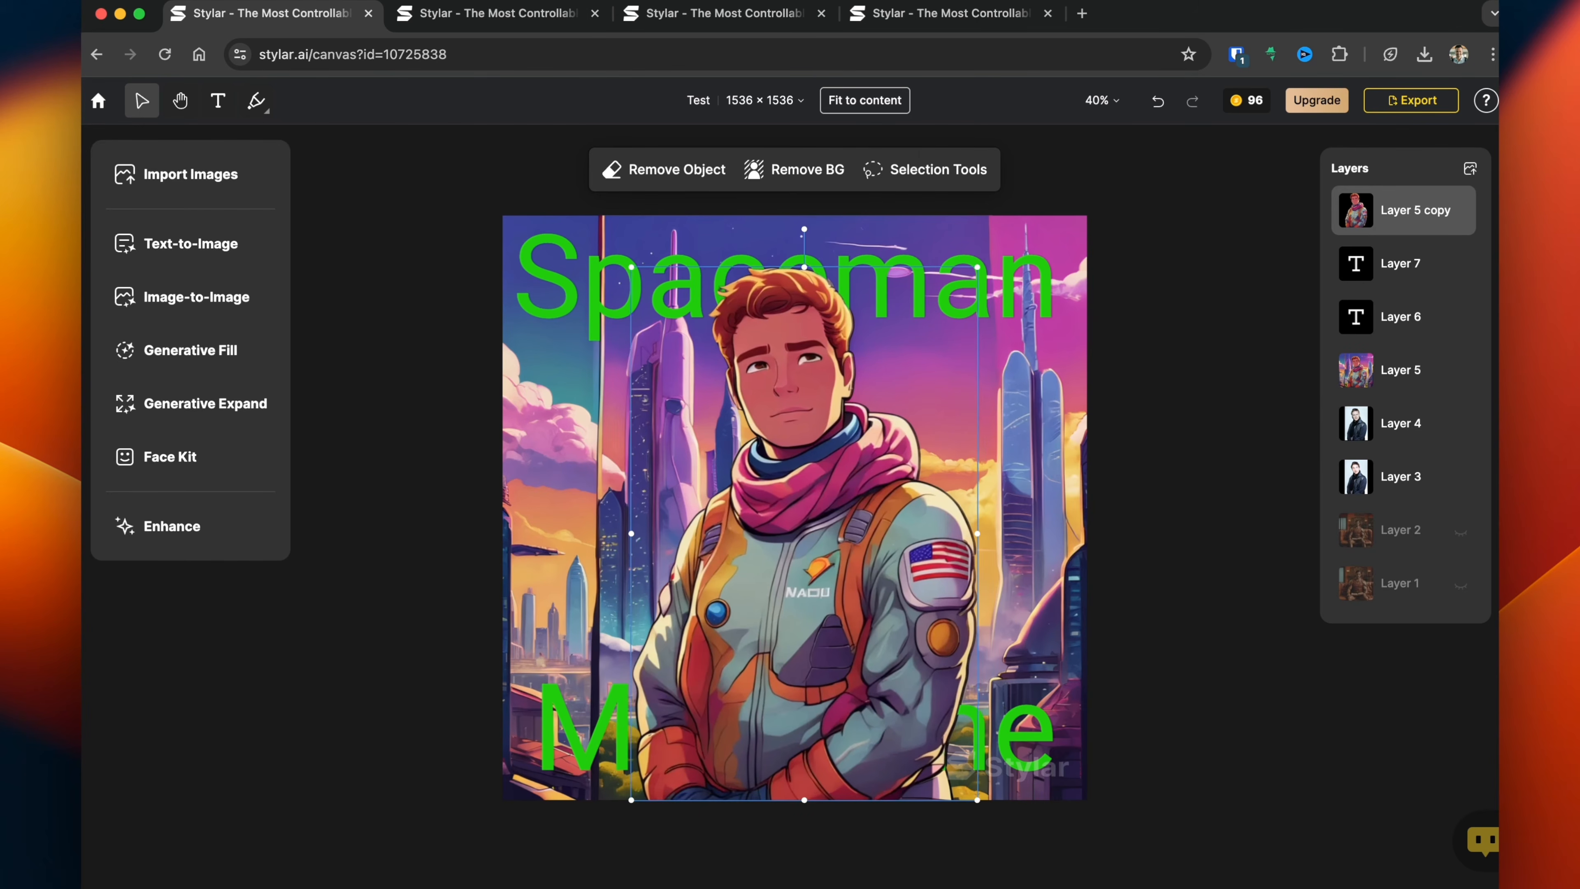
Bring the "Magazine" text layer to the front so it overlaps the astronaut cutout
click(1027, 679)
right_click(1028, 676)
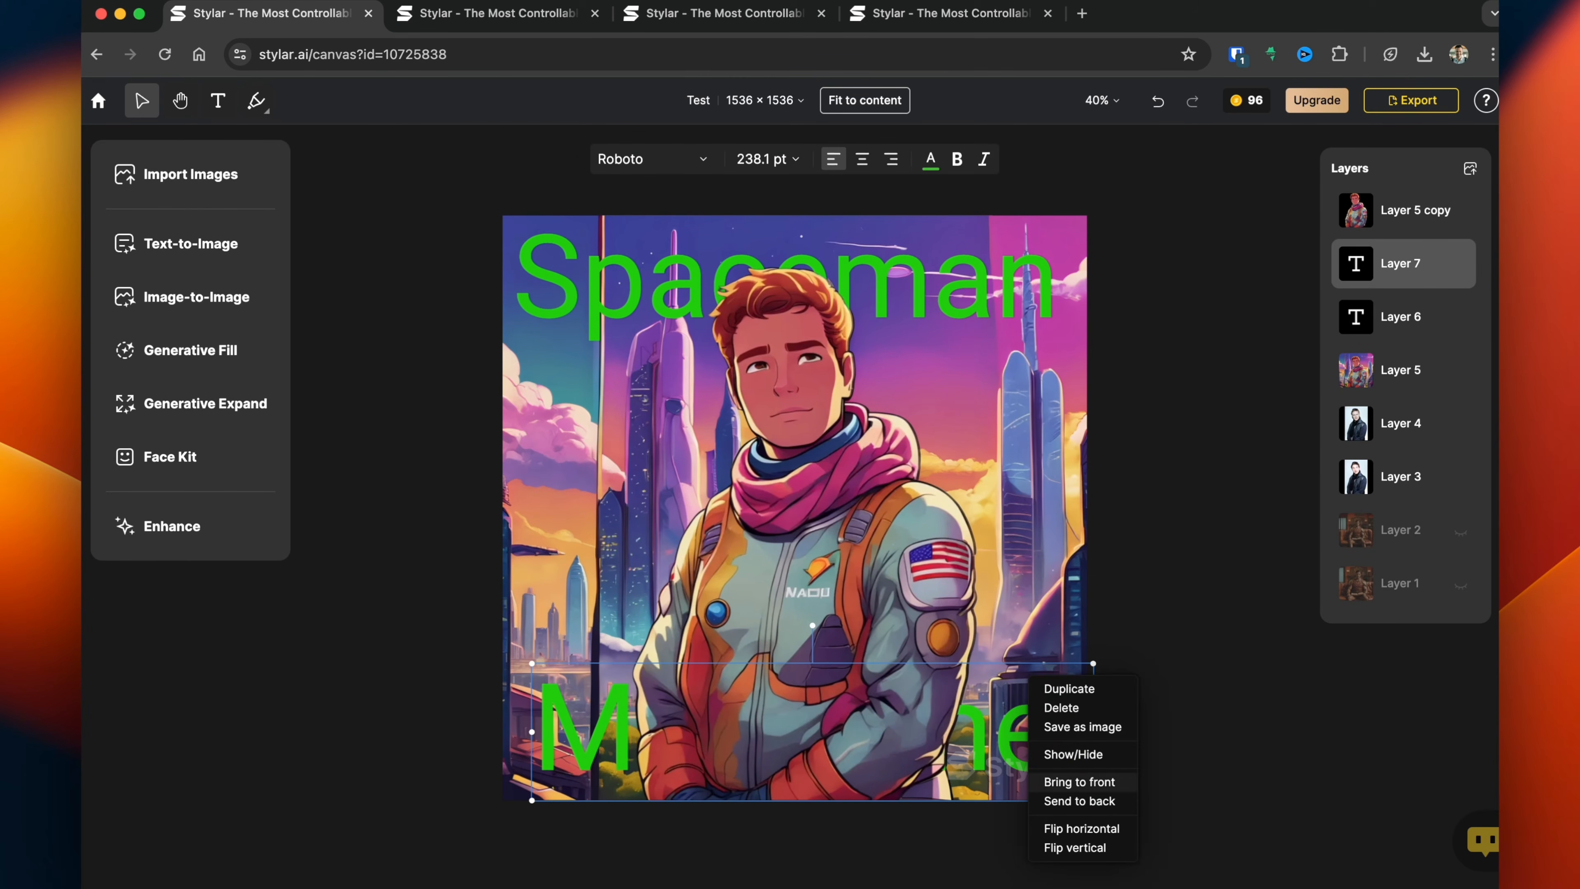
click(1079, 782)
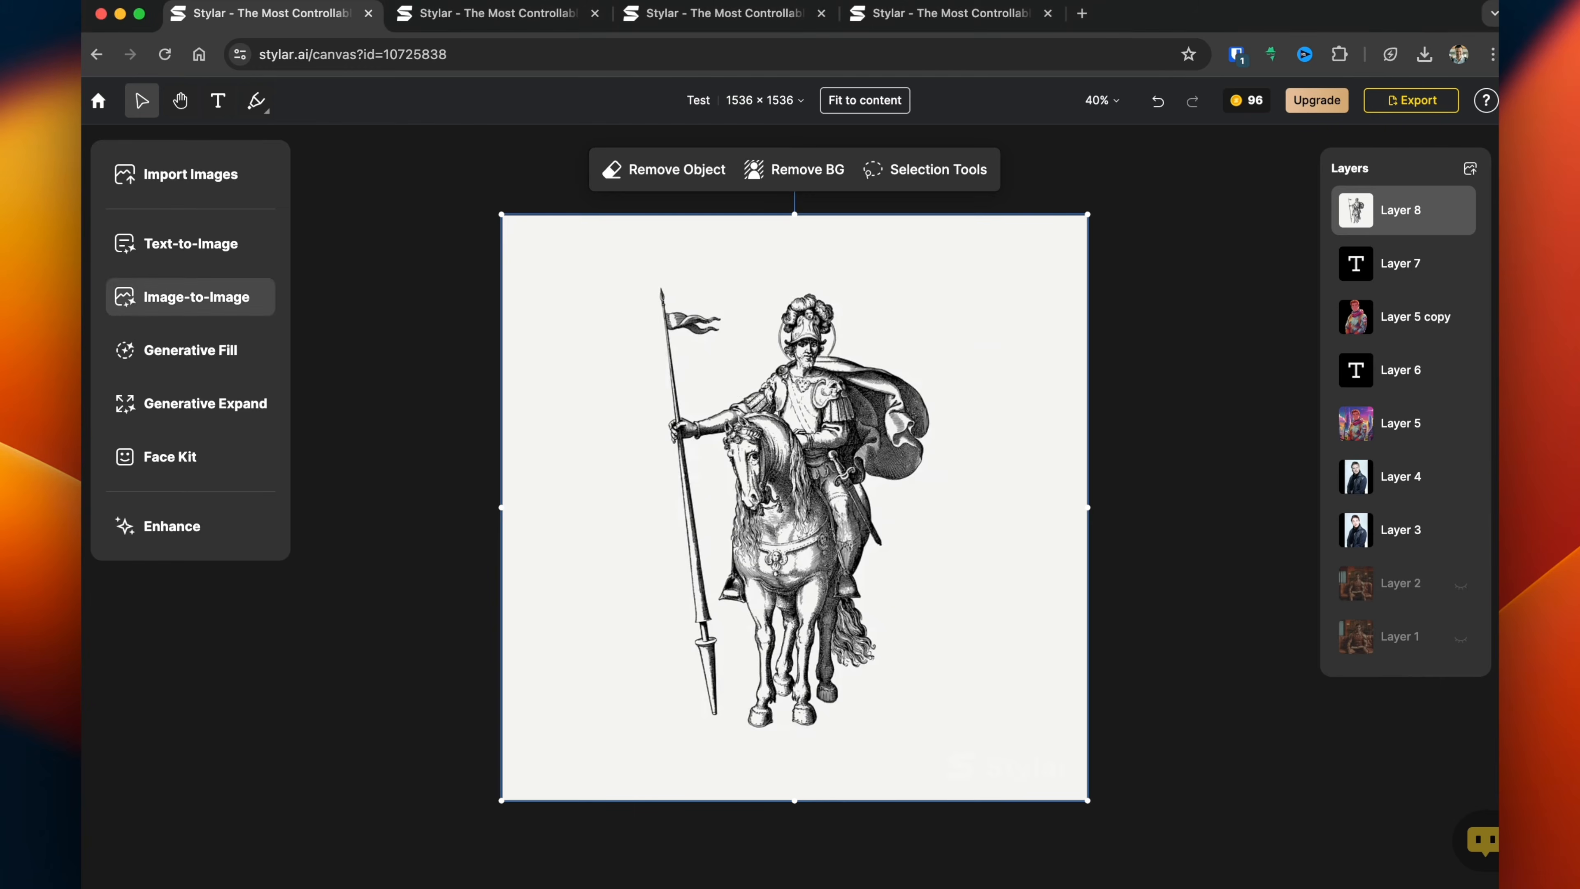
Restyle the black-and-white engraving of the knight on horseback with Image-to-Image in the Fantasy Hero style
click(196, 297)
click(305, 241)
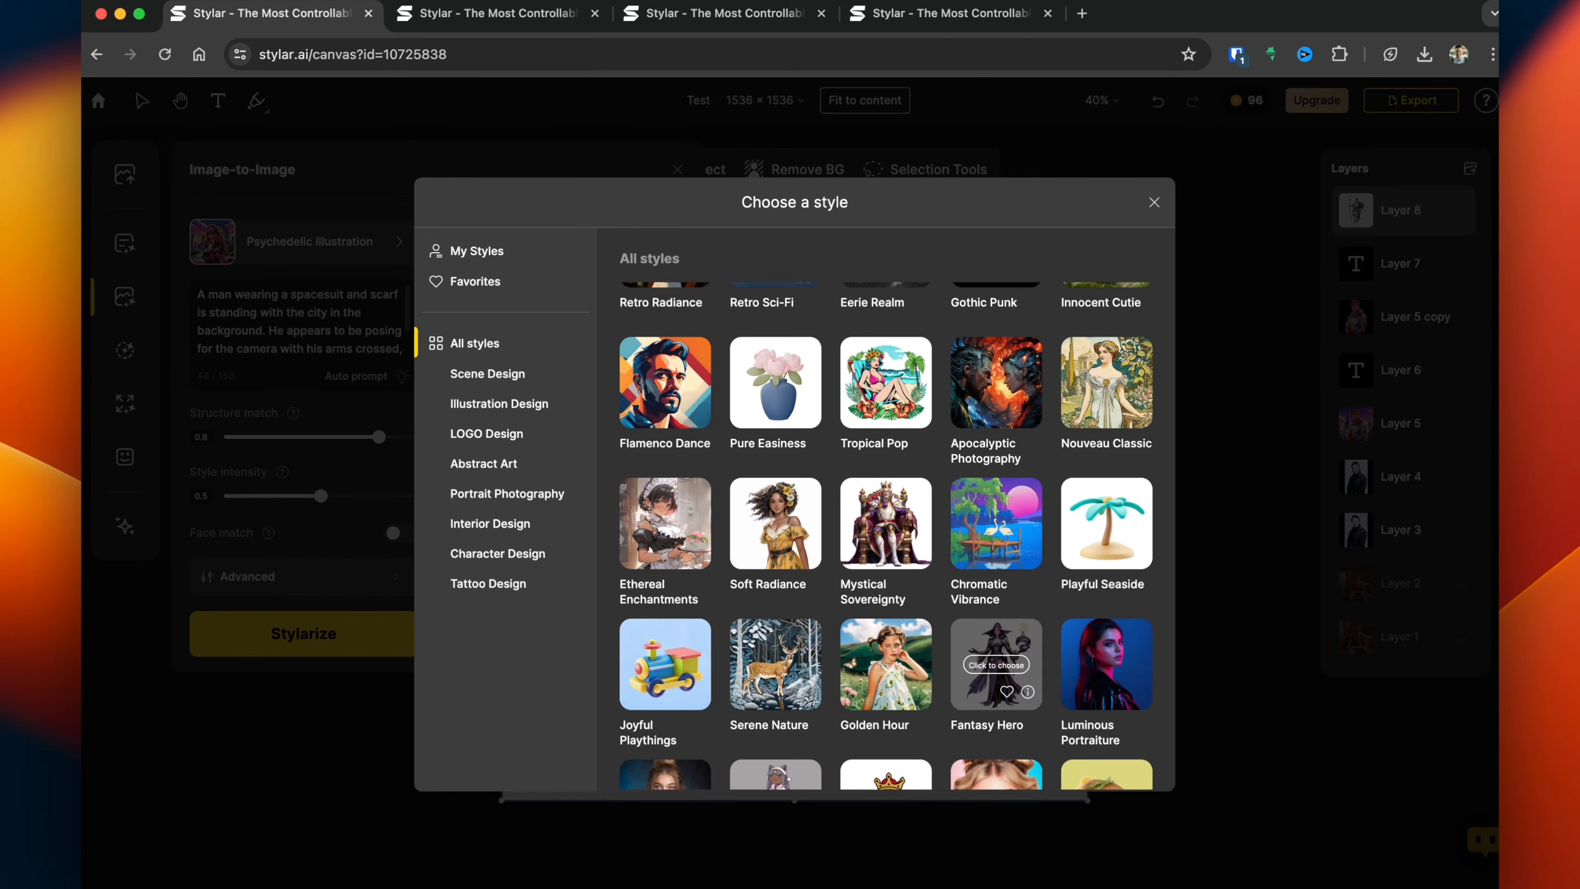
click(995, 664)
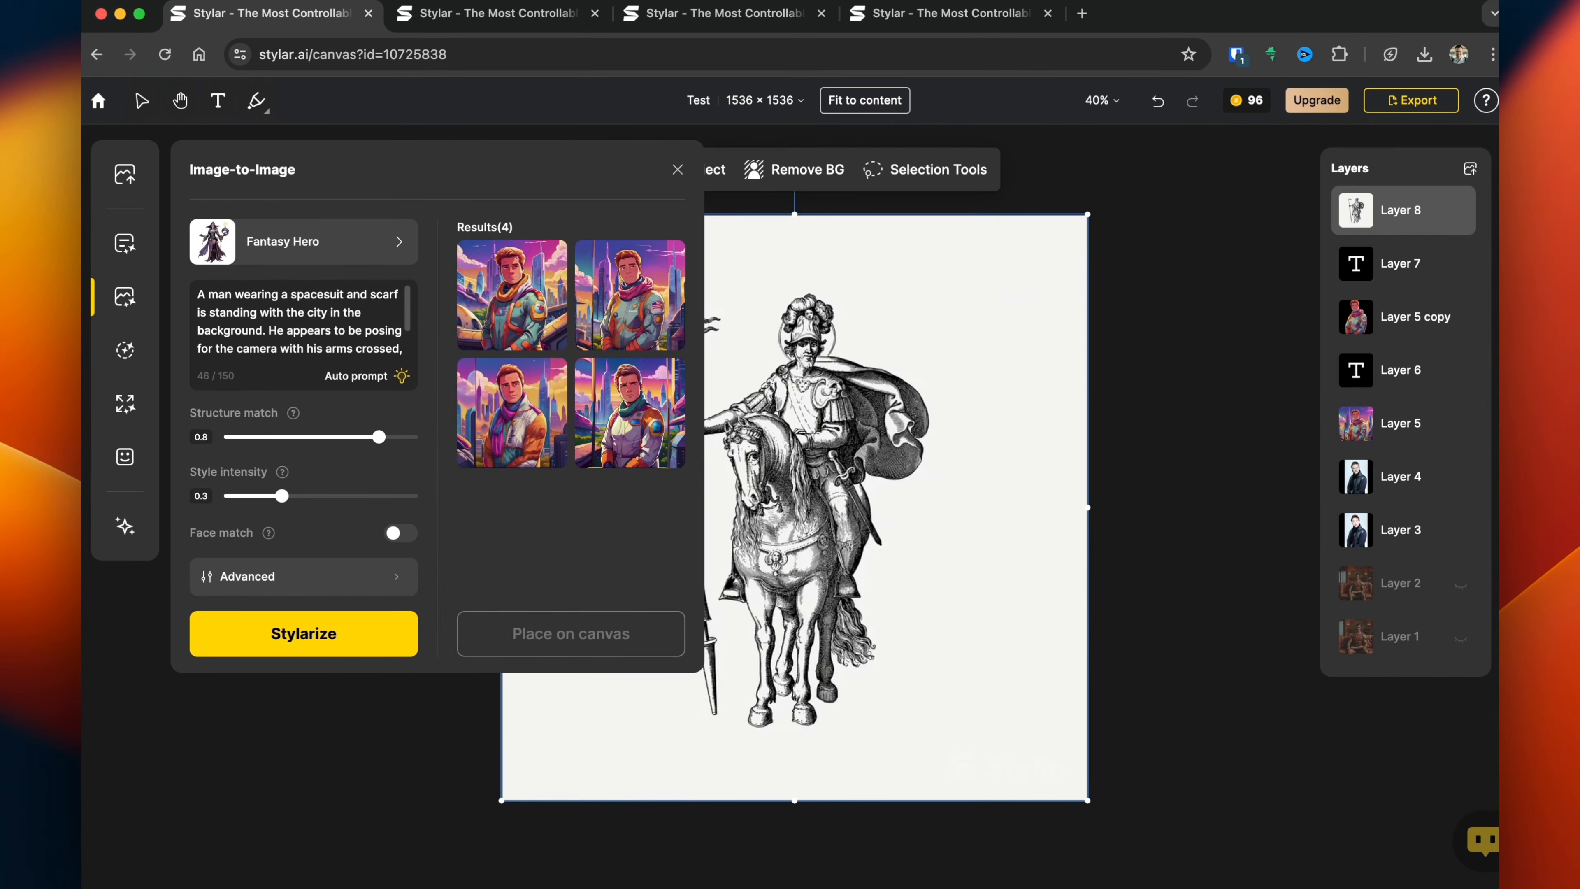
click(303, 633)
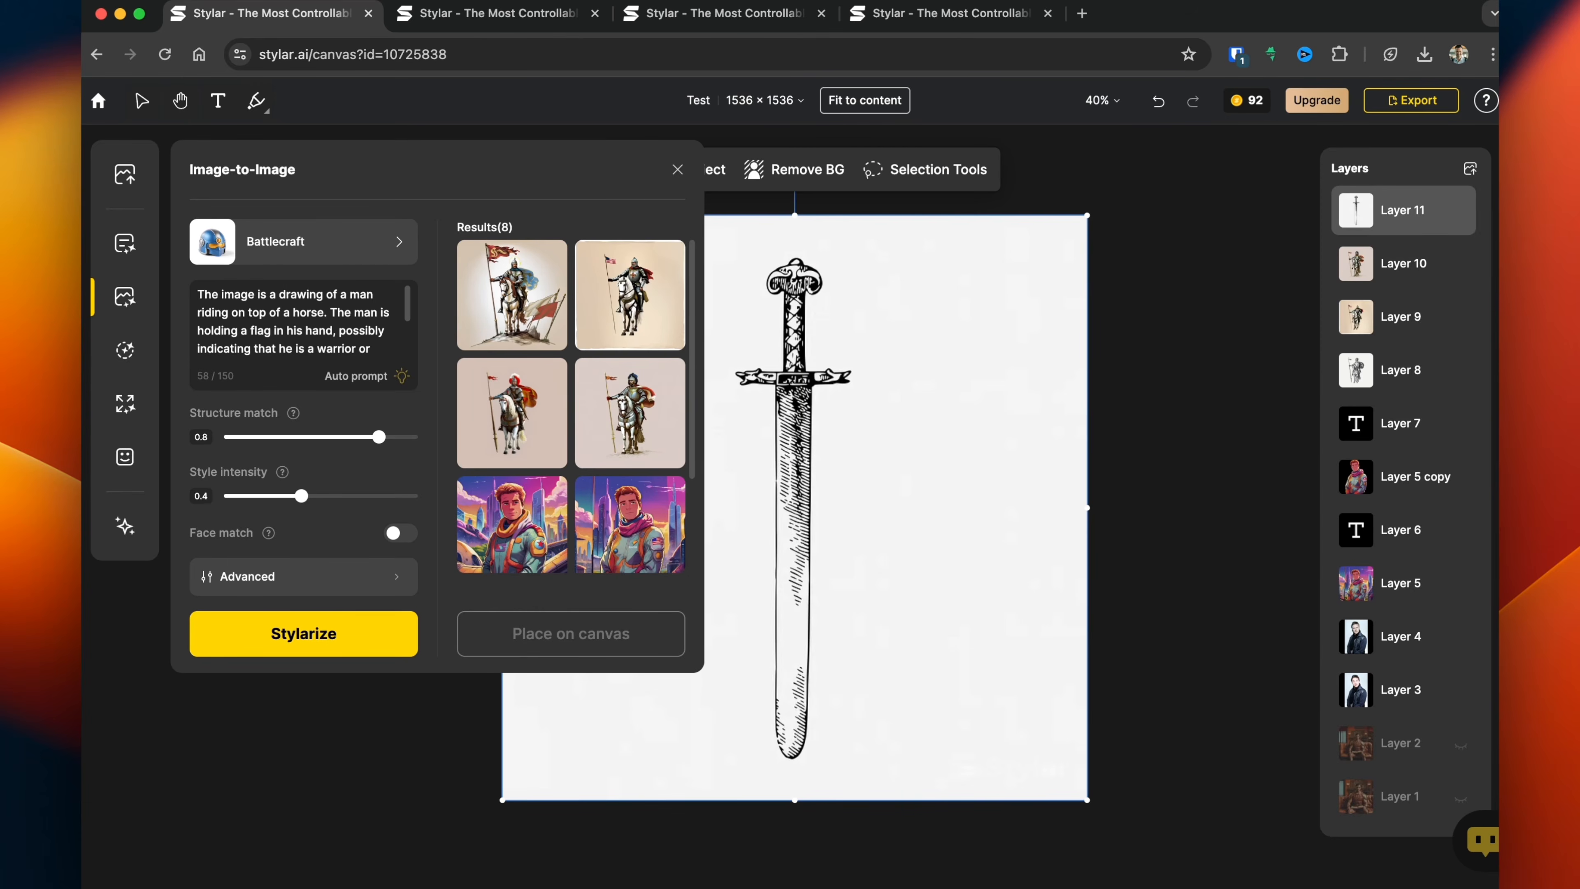
Clear the old horse-rider prompt and restyle the sword drawing with Image-to-Image in the Battlecraft style
triple_click(295, 331)
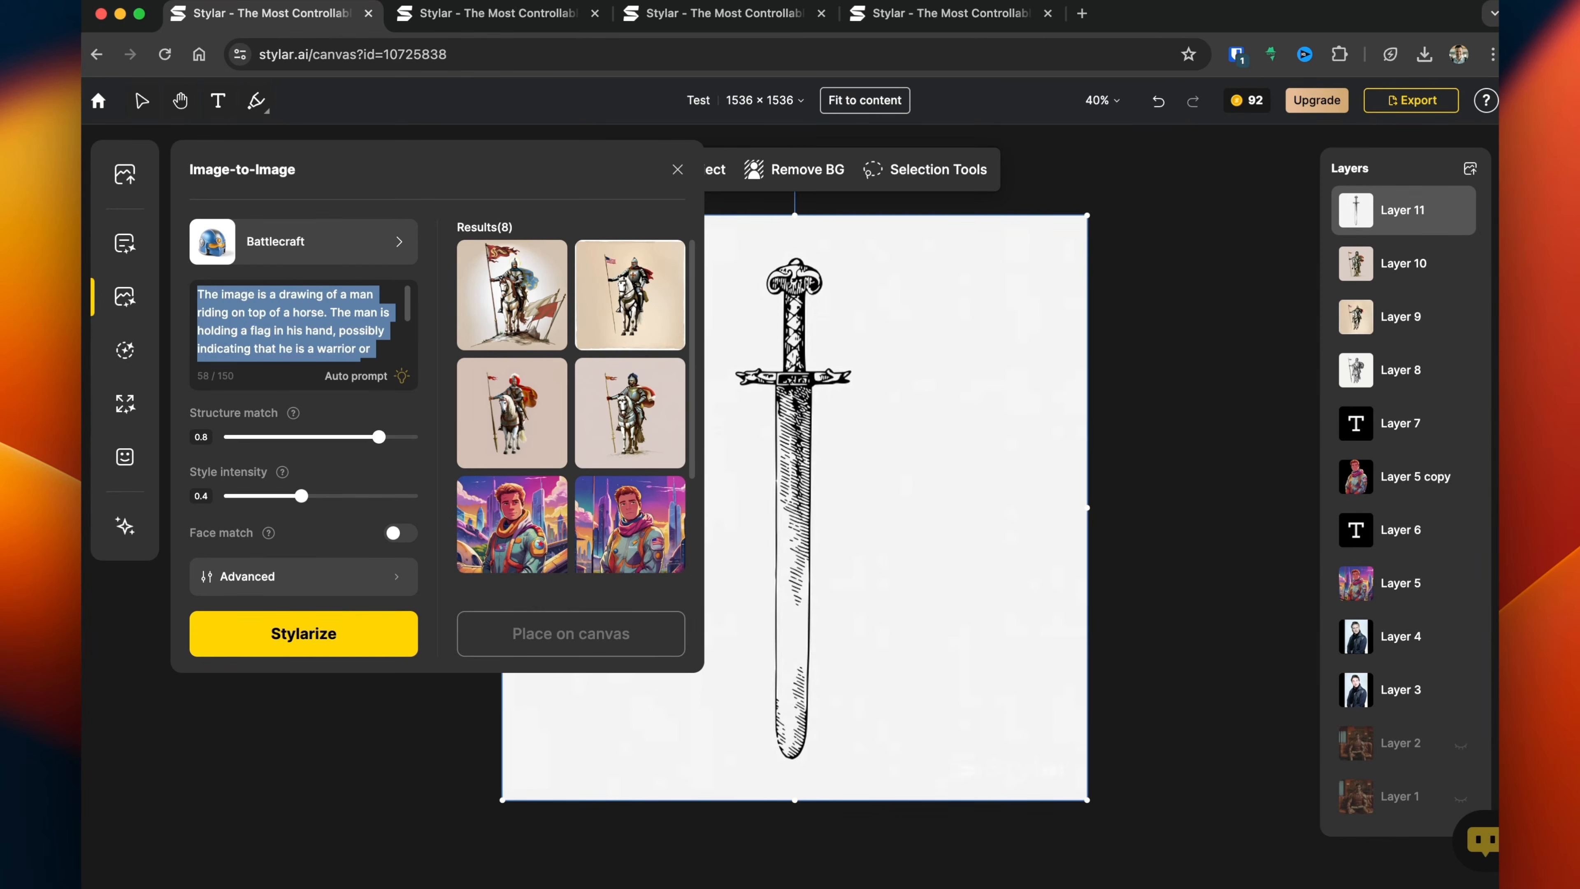
key(BackSpace)
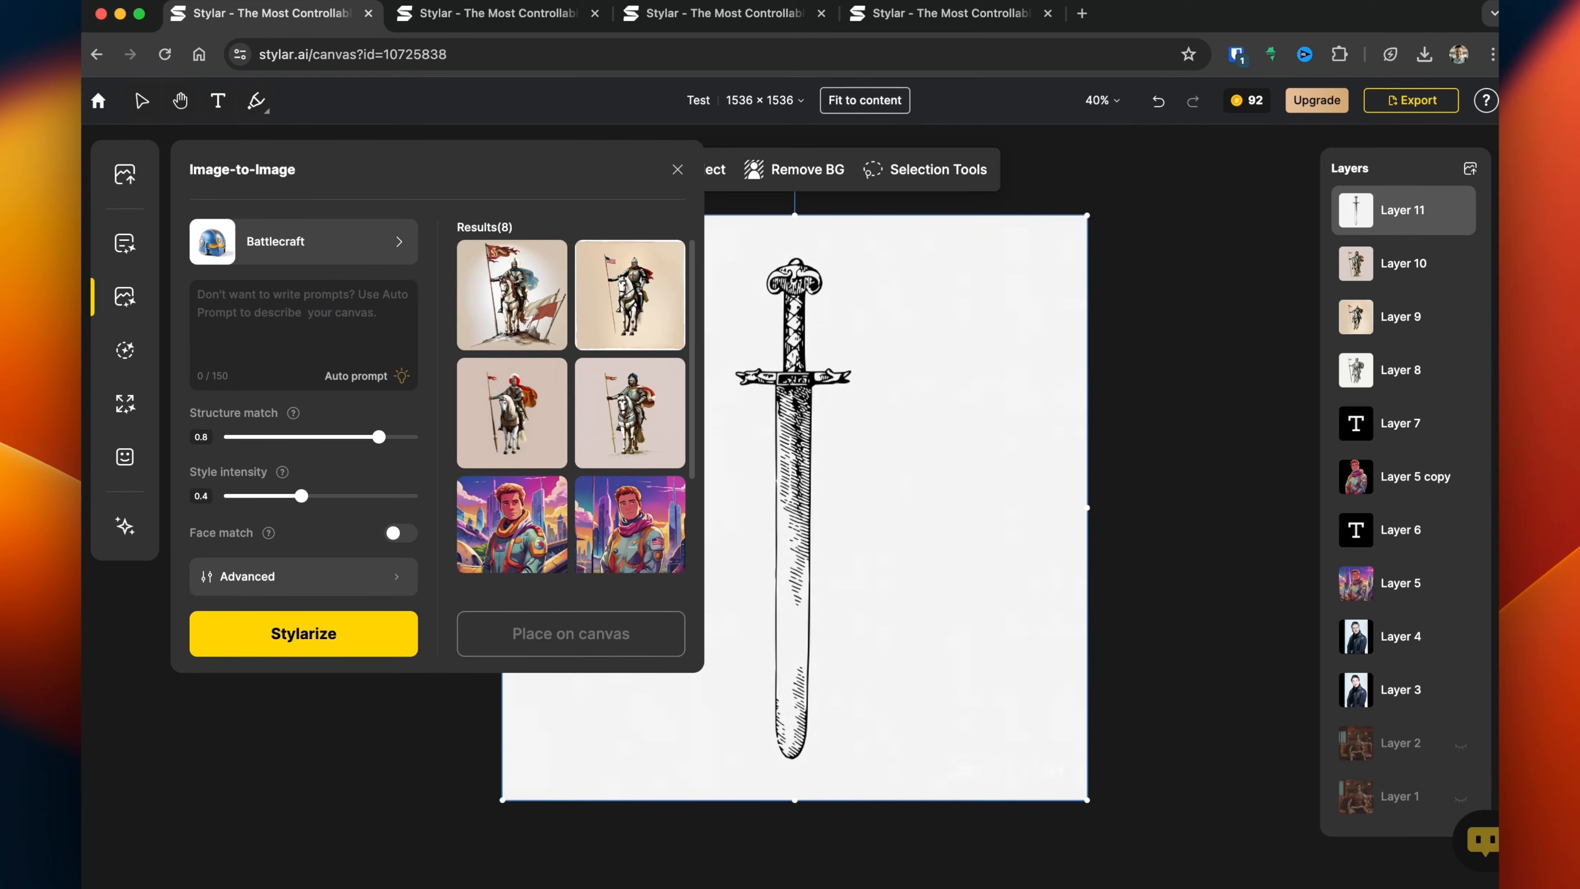
click(303, 634)
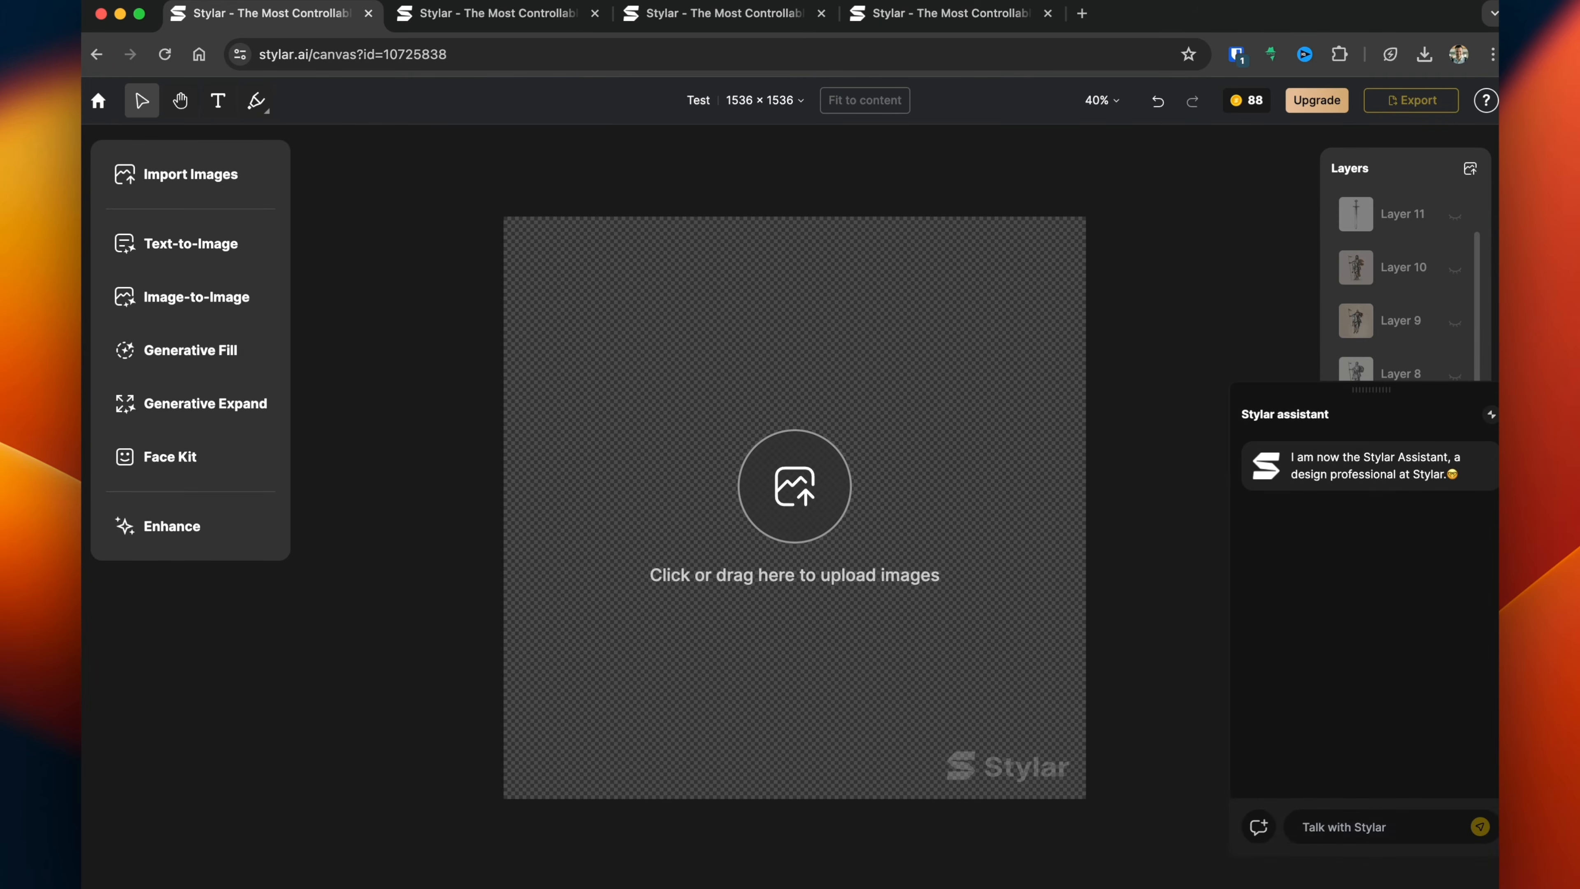
Ask the Stylar assistant for "a logo for a soccer team with red, white and blue colors" and send its prompt to Text-to-Image
click(1343, 826)
text(a logo for a soccer team with red, white and blue colors)
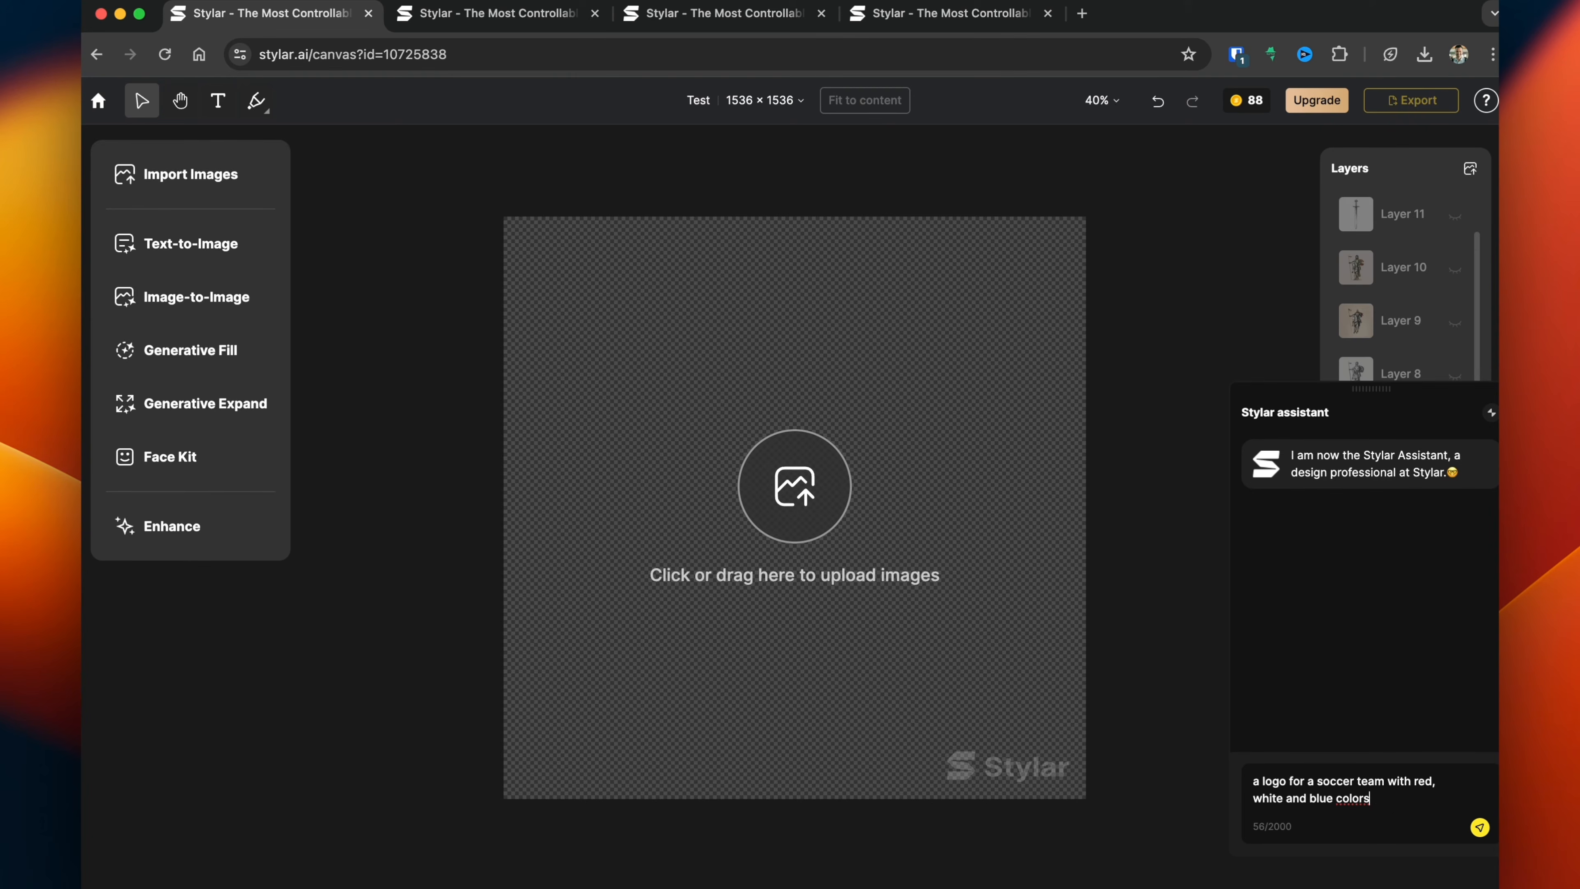
key(Return)
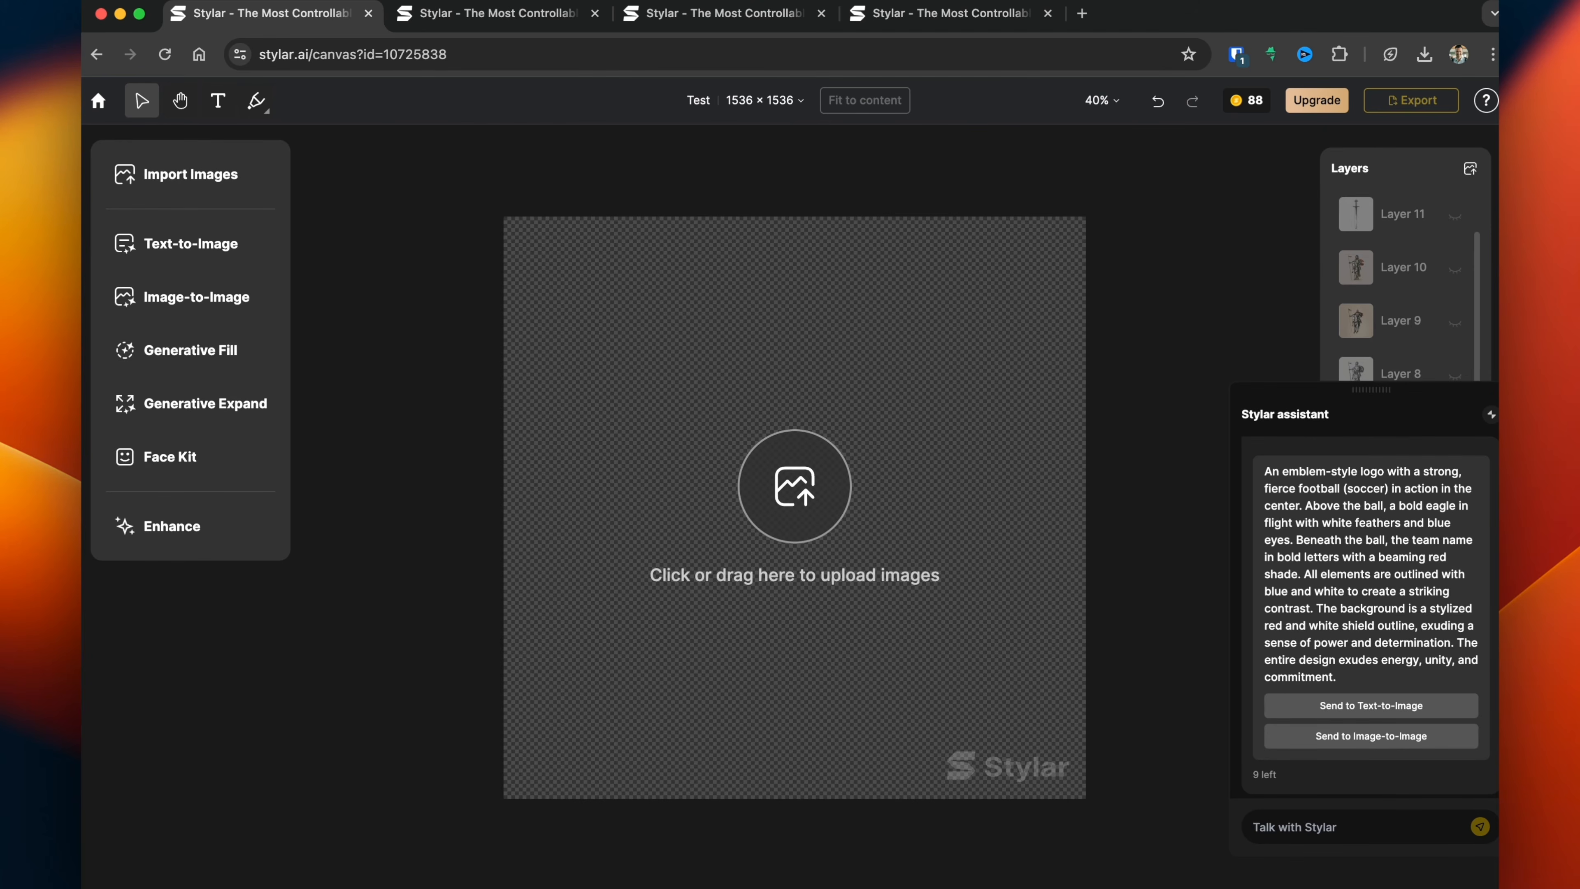
click(1370, 706)
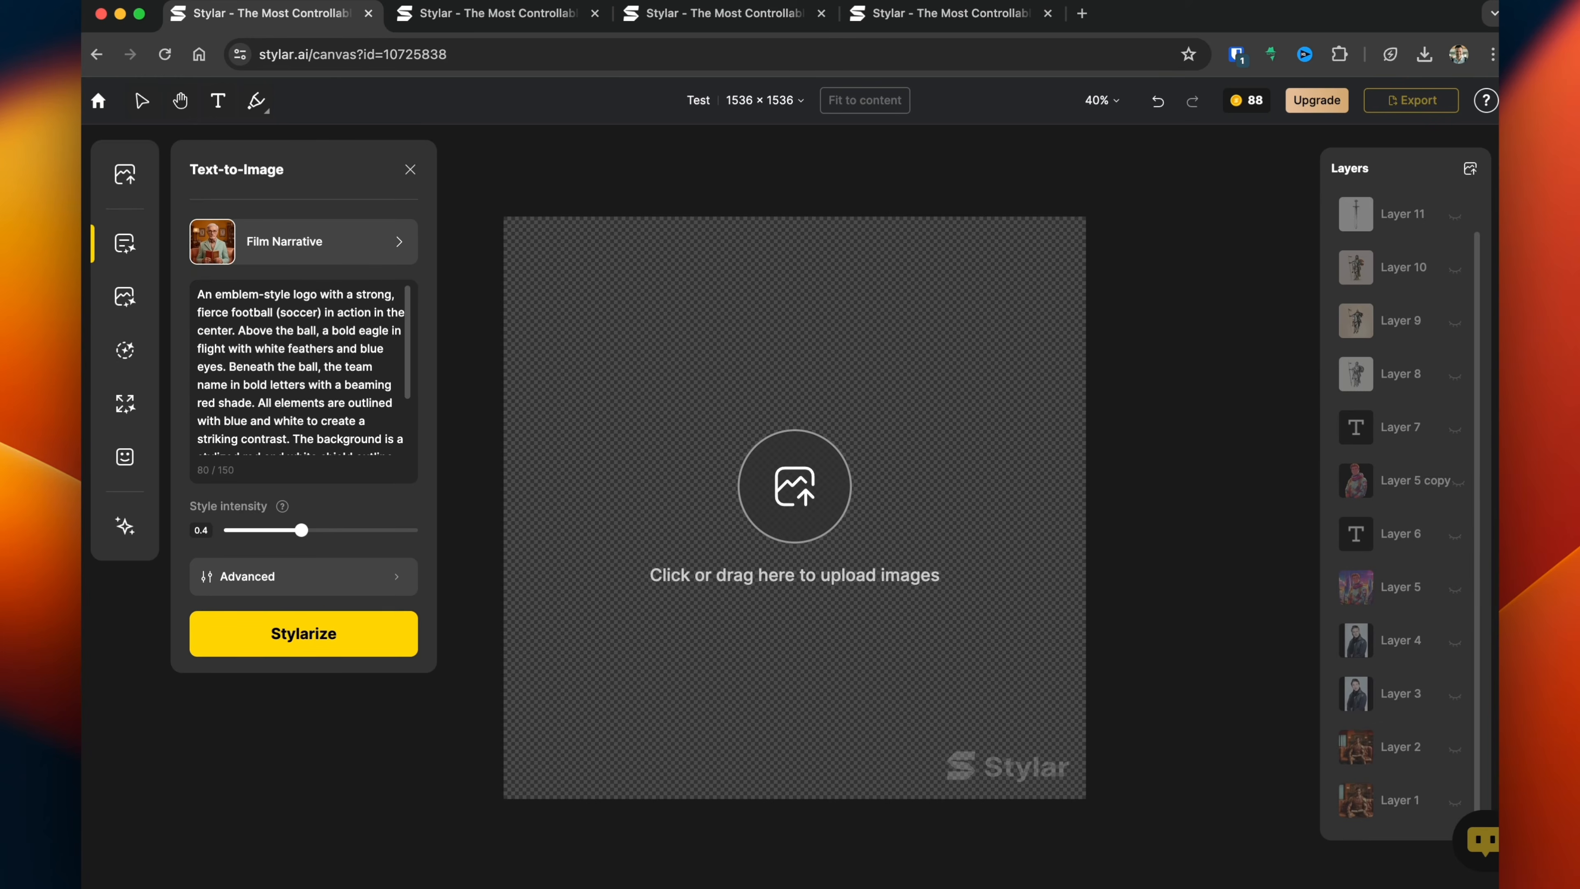
Generate the soccer team logos in the Majestic Logo style from the LOGO Design category and preview the four results
click(304, 241)
click(486, 434)
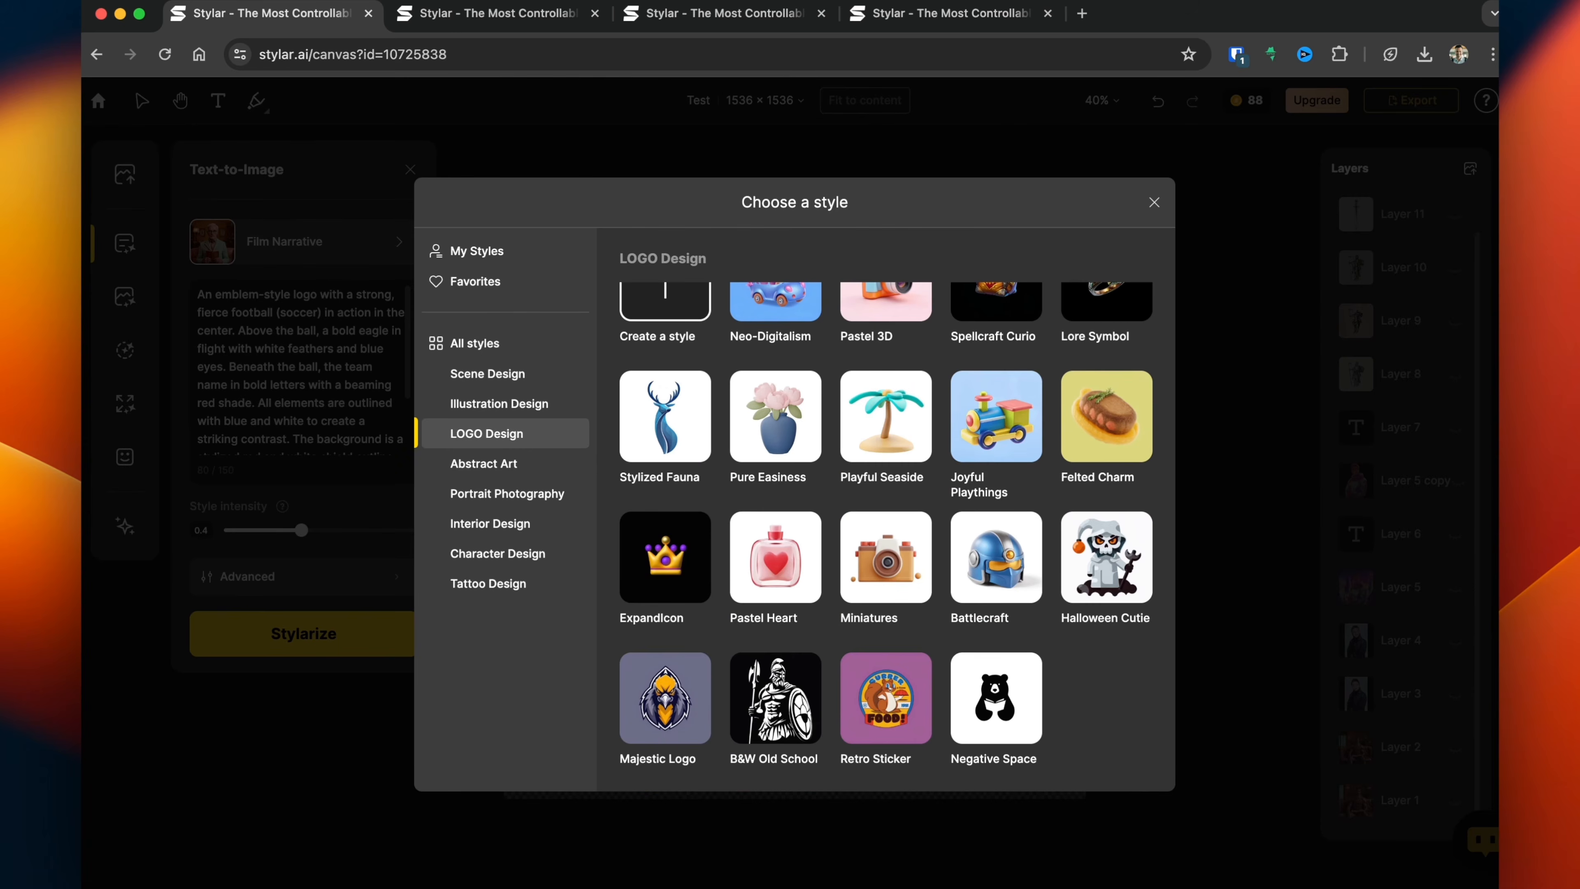
scroll(886, 535, up, 2)
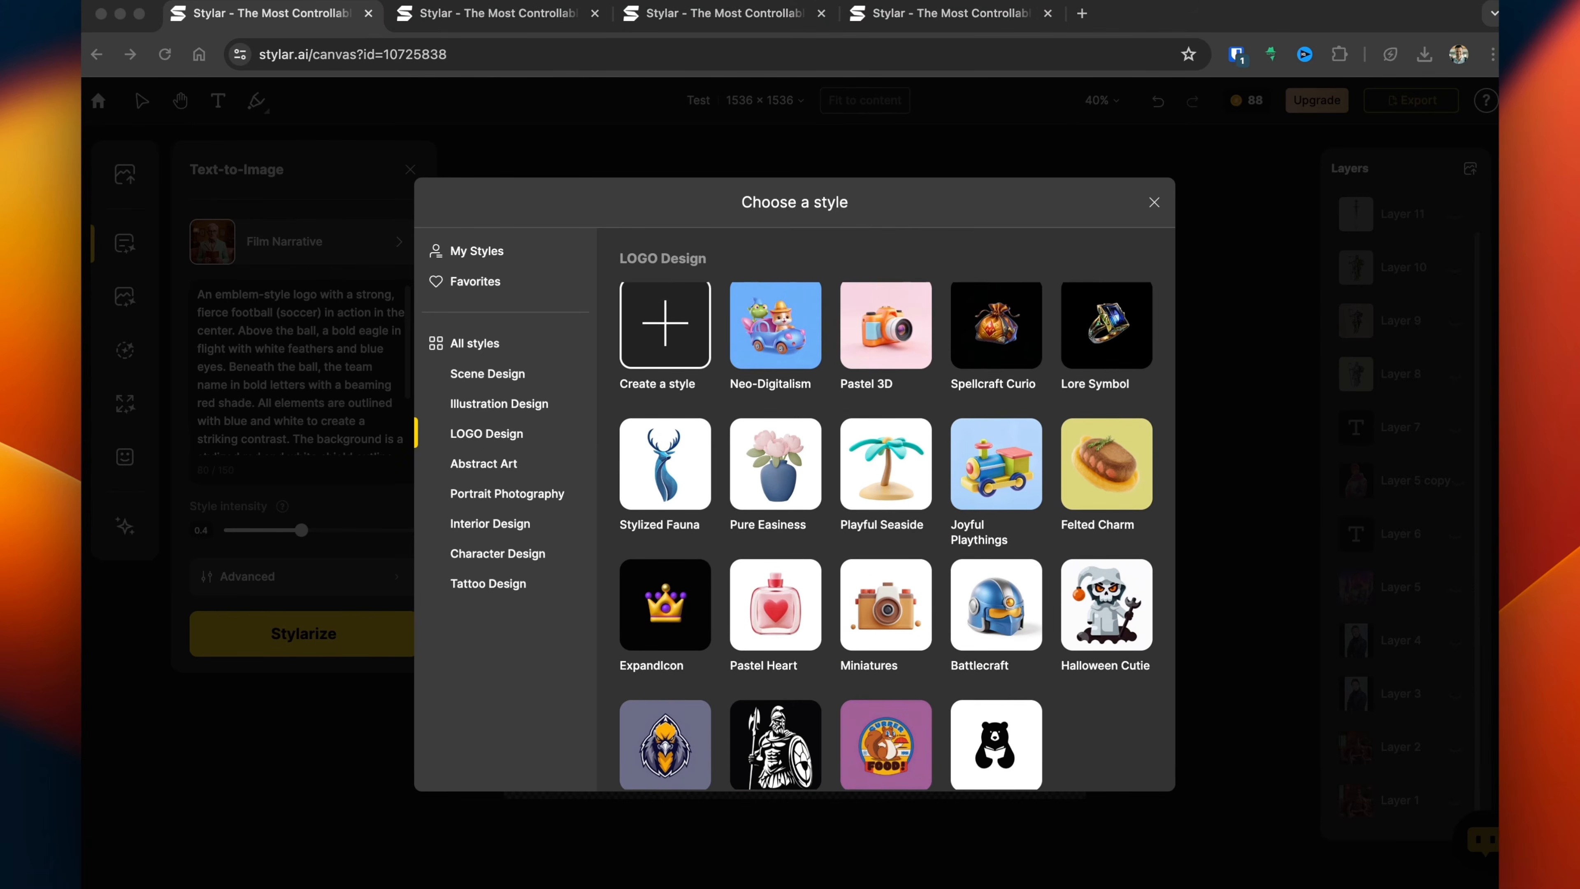
scroll(885, 535, down, 2)
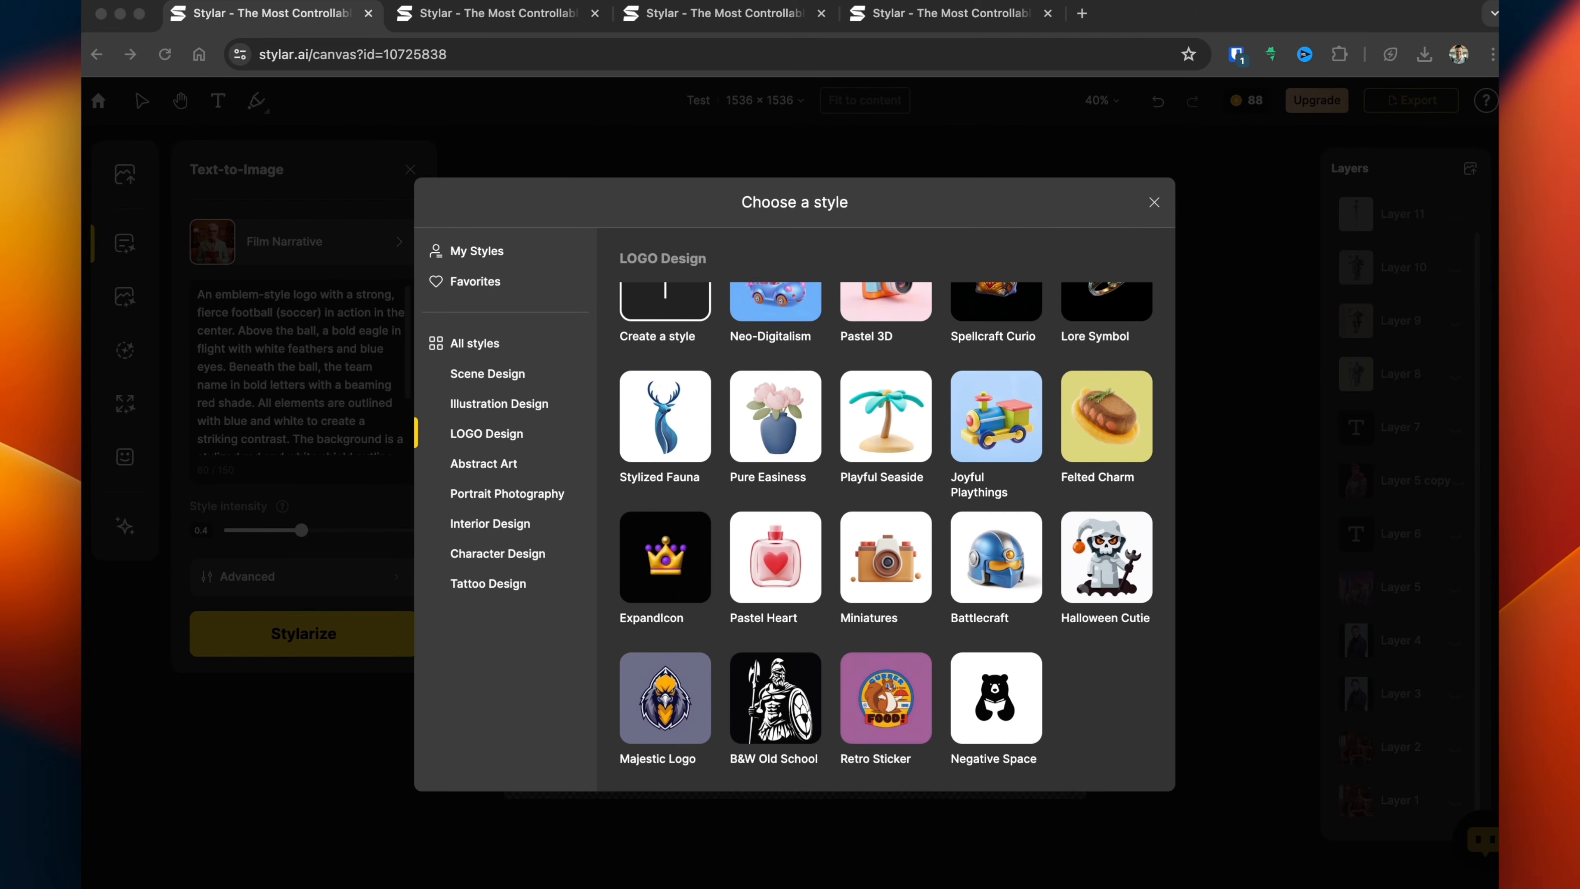
mouse_move(665, 698)
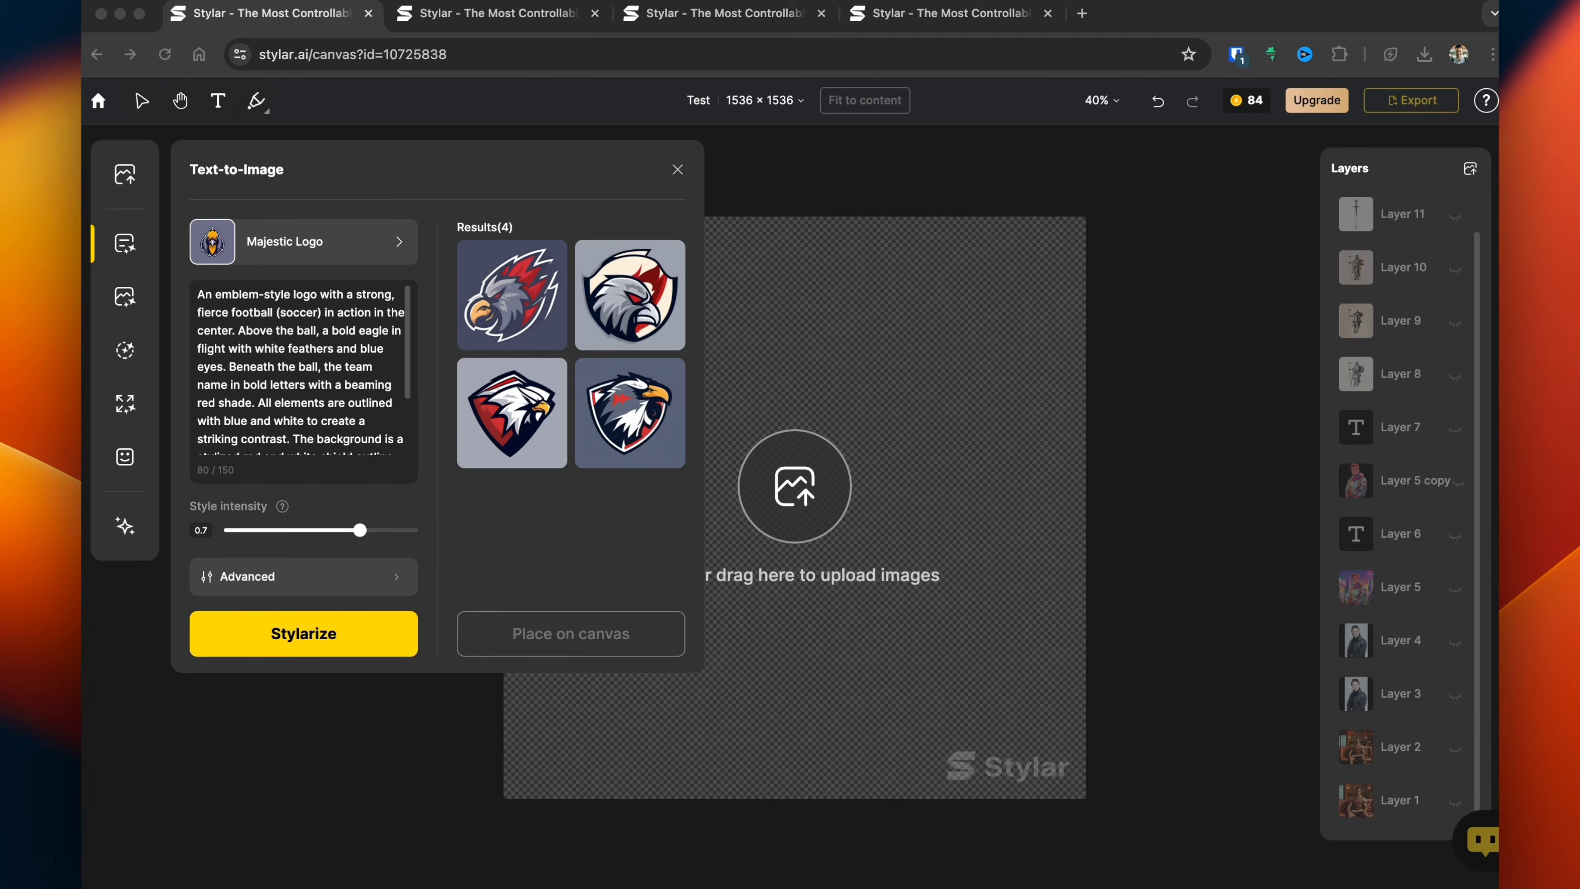
mouse_move(512, 294)
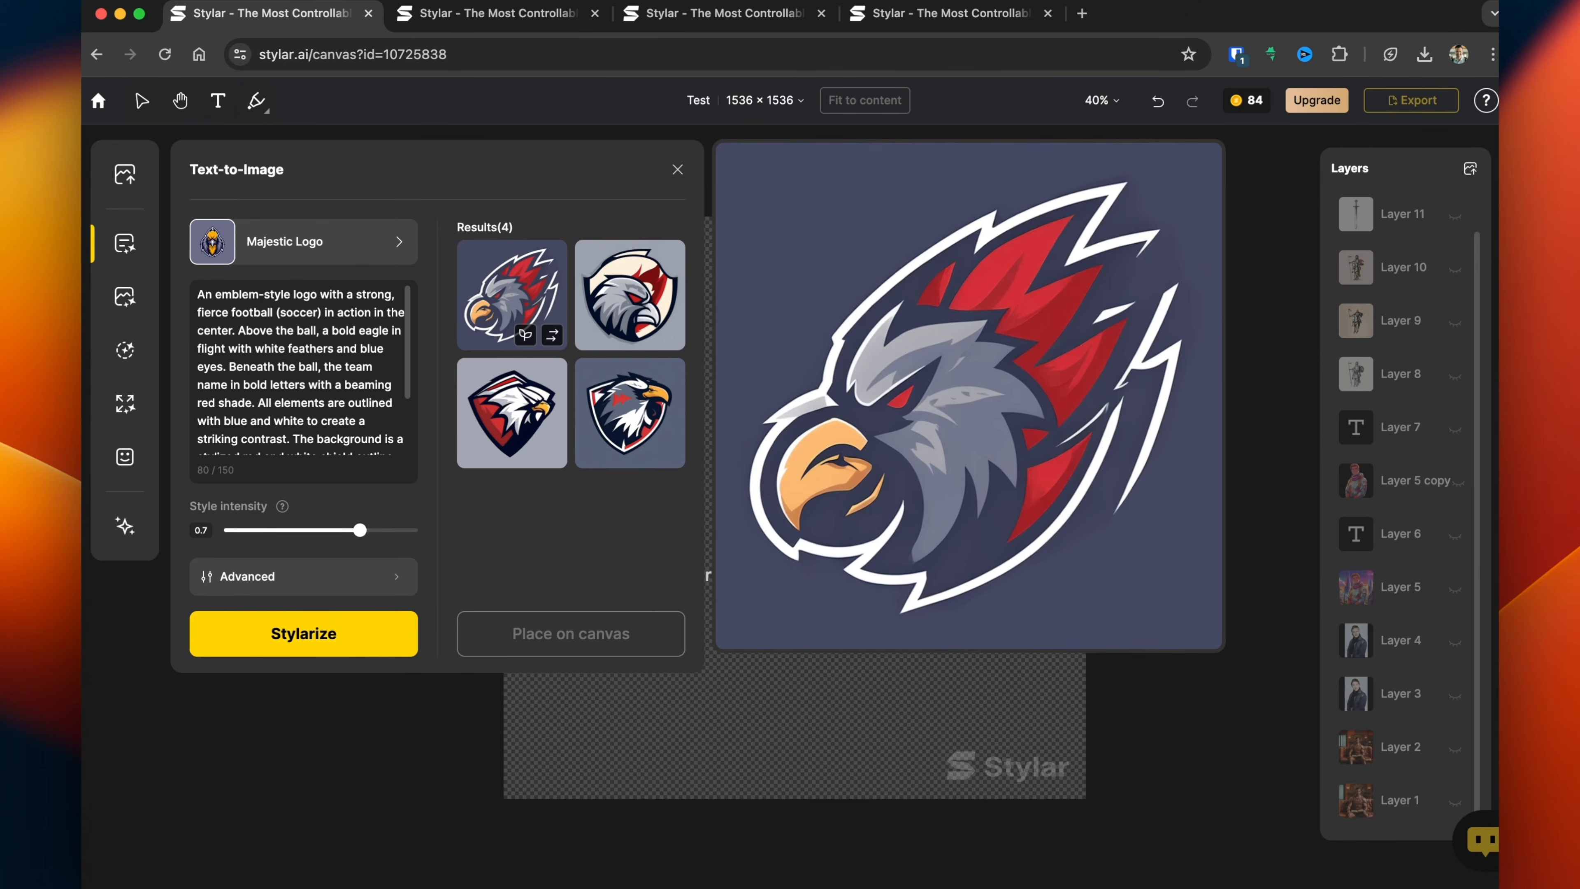
mouse_move(629, 294)
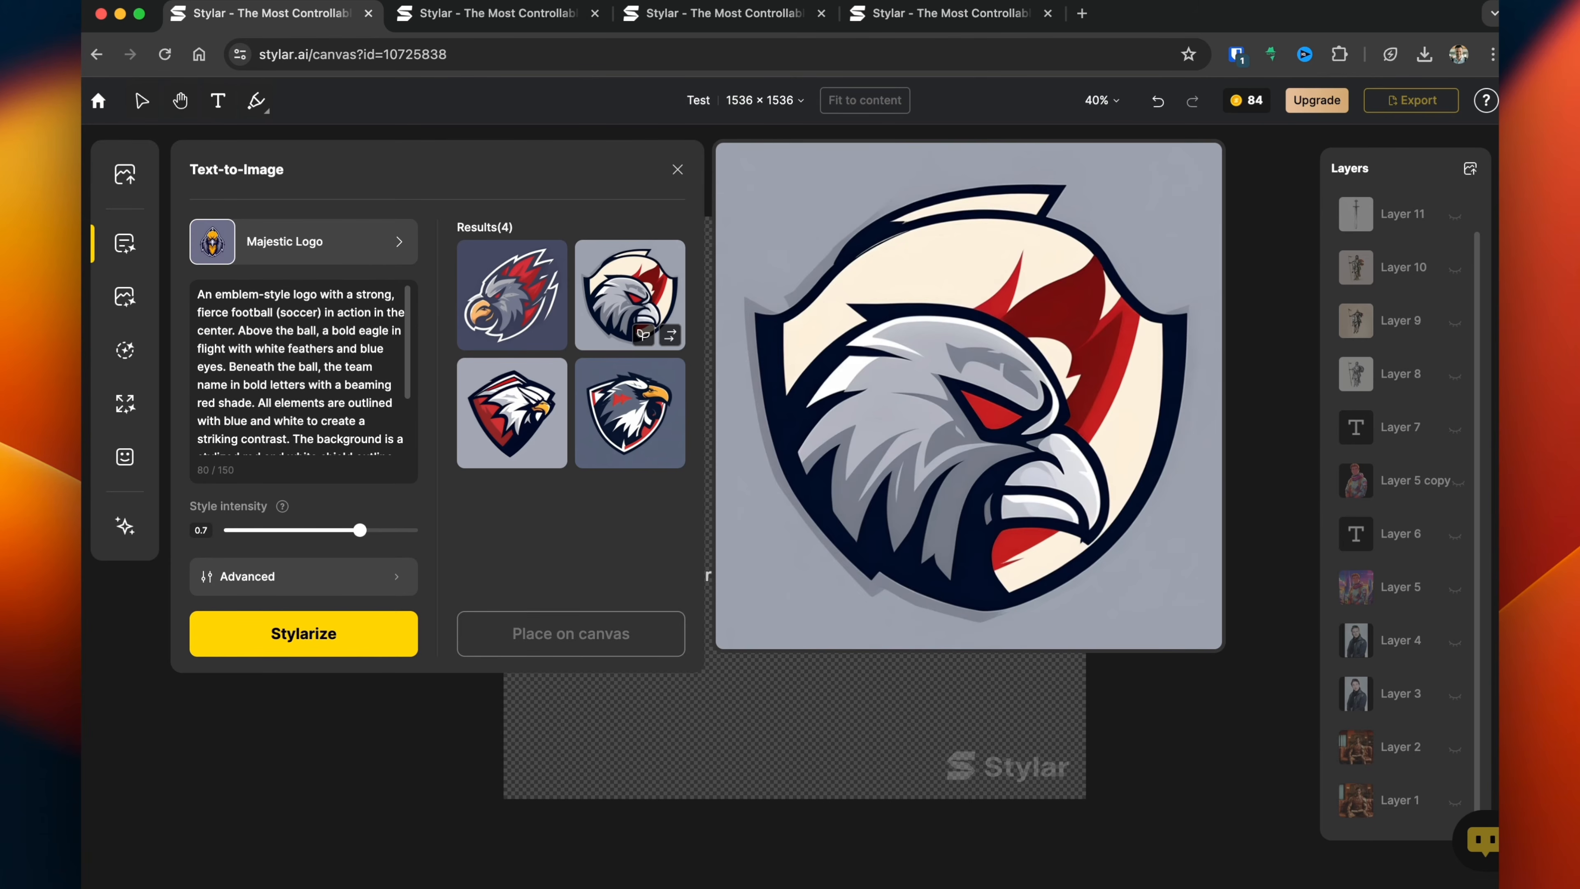
mouse_move(629, 412)
mouse_move(511, 413)
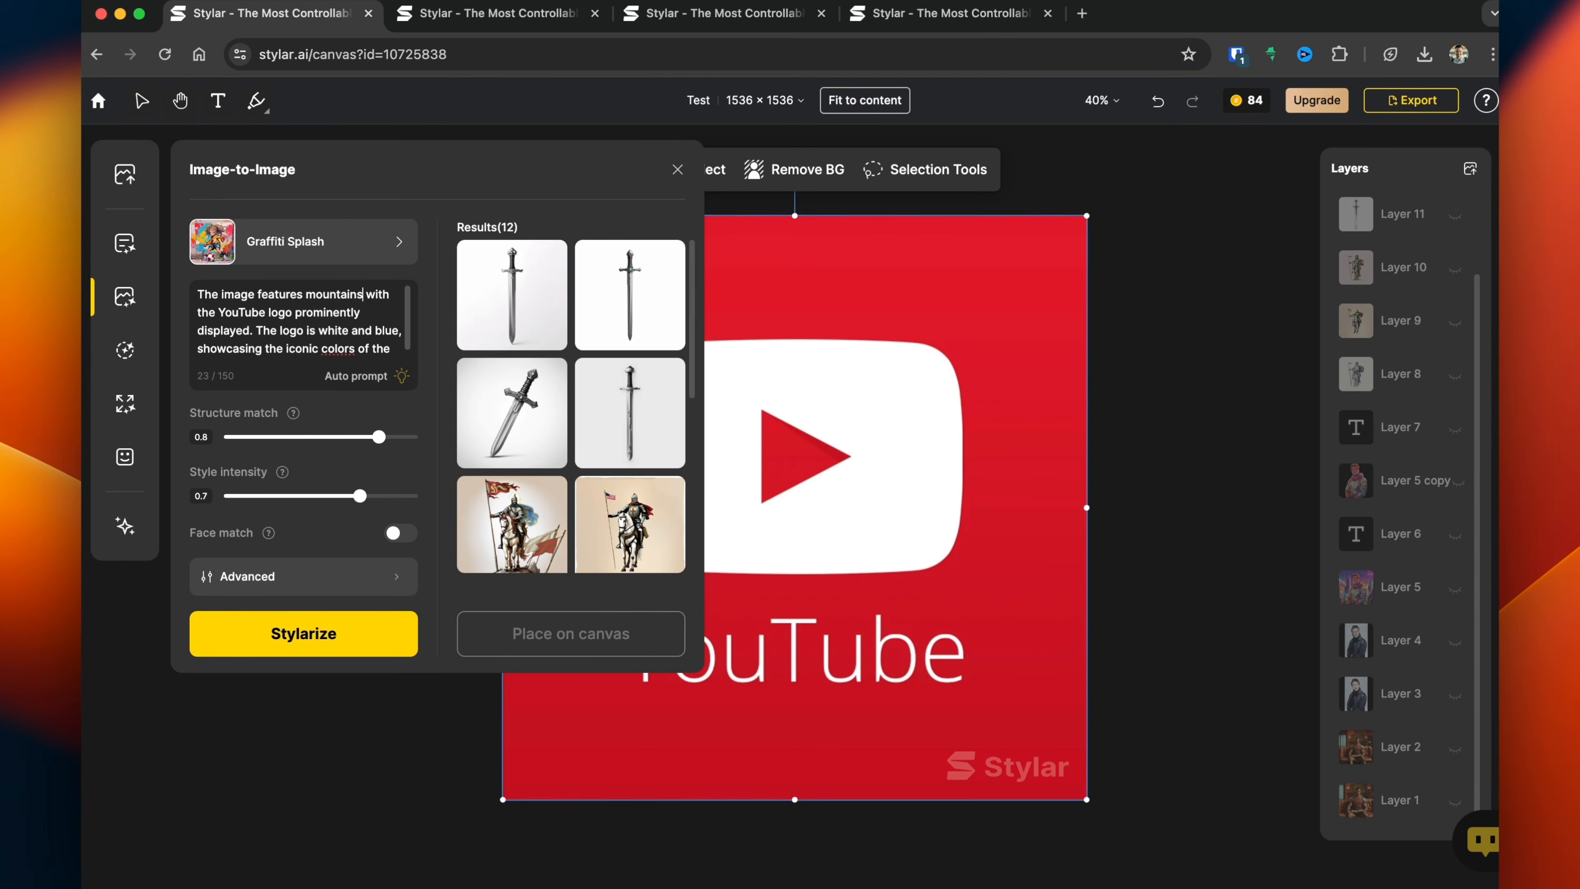
Set structure match to 0.7 and style intensity to 0.8 for the YouTube logo's Graffiti Splash restyle
drag(379, 437, 360, 437)
drag(359, 496, 379, 496)
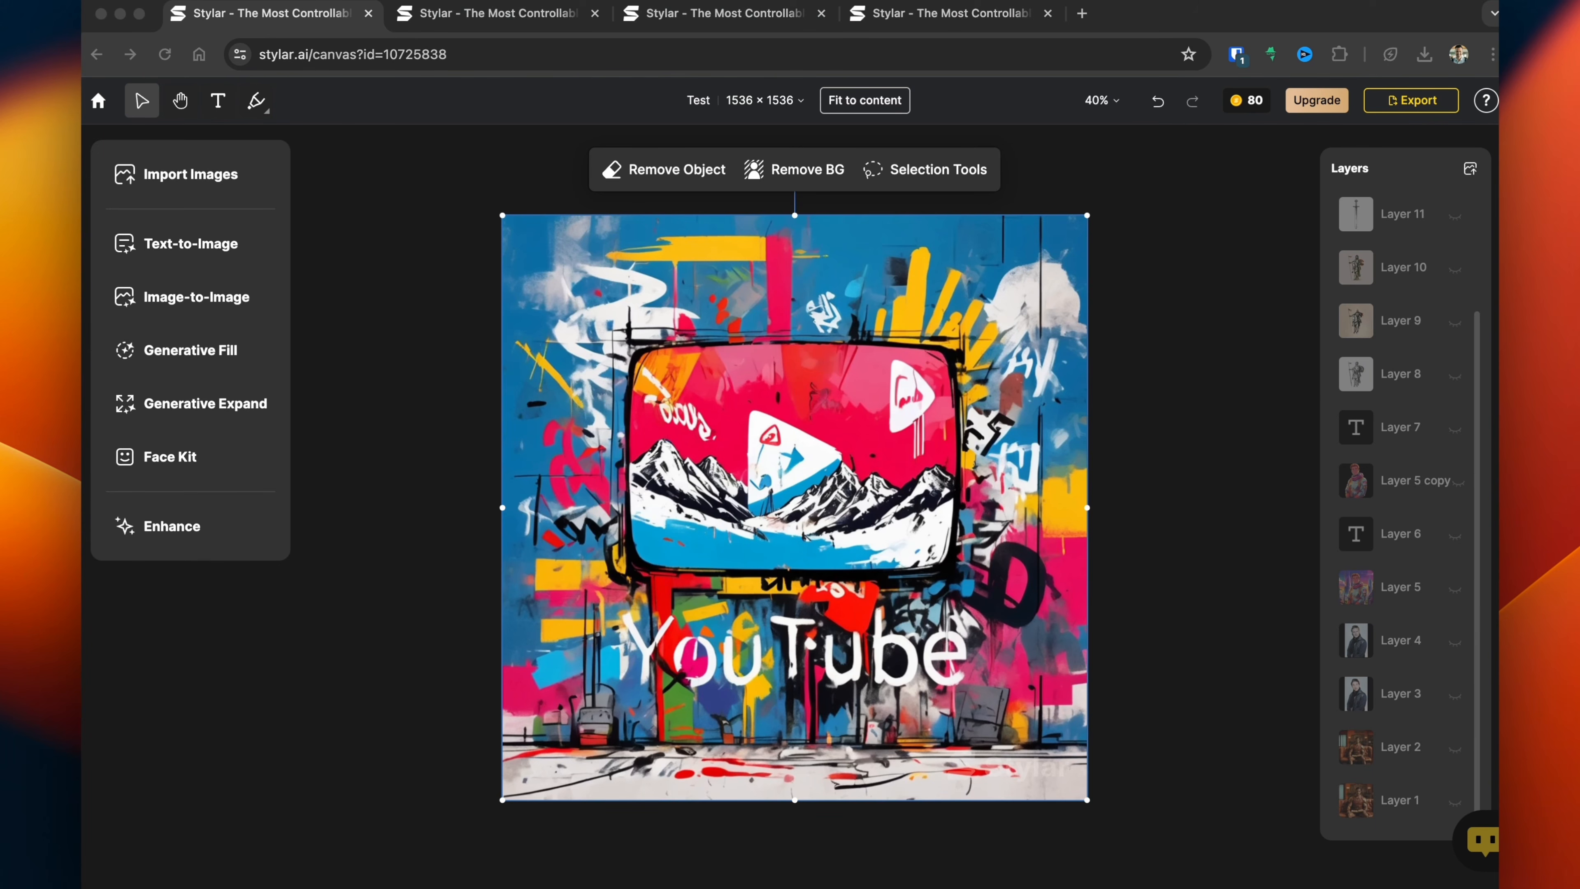
Examine the export settings for the graffiti YouTube image, including the file type and upscale options
click(1411, 100)
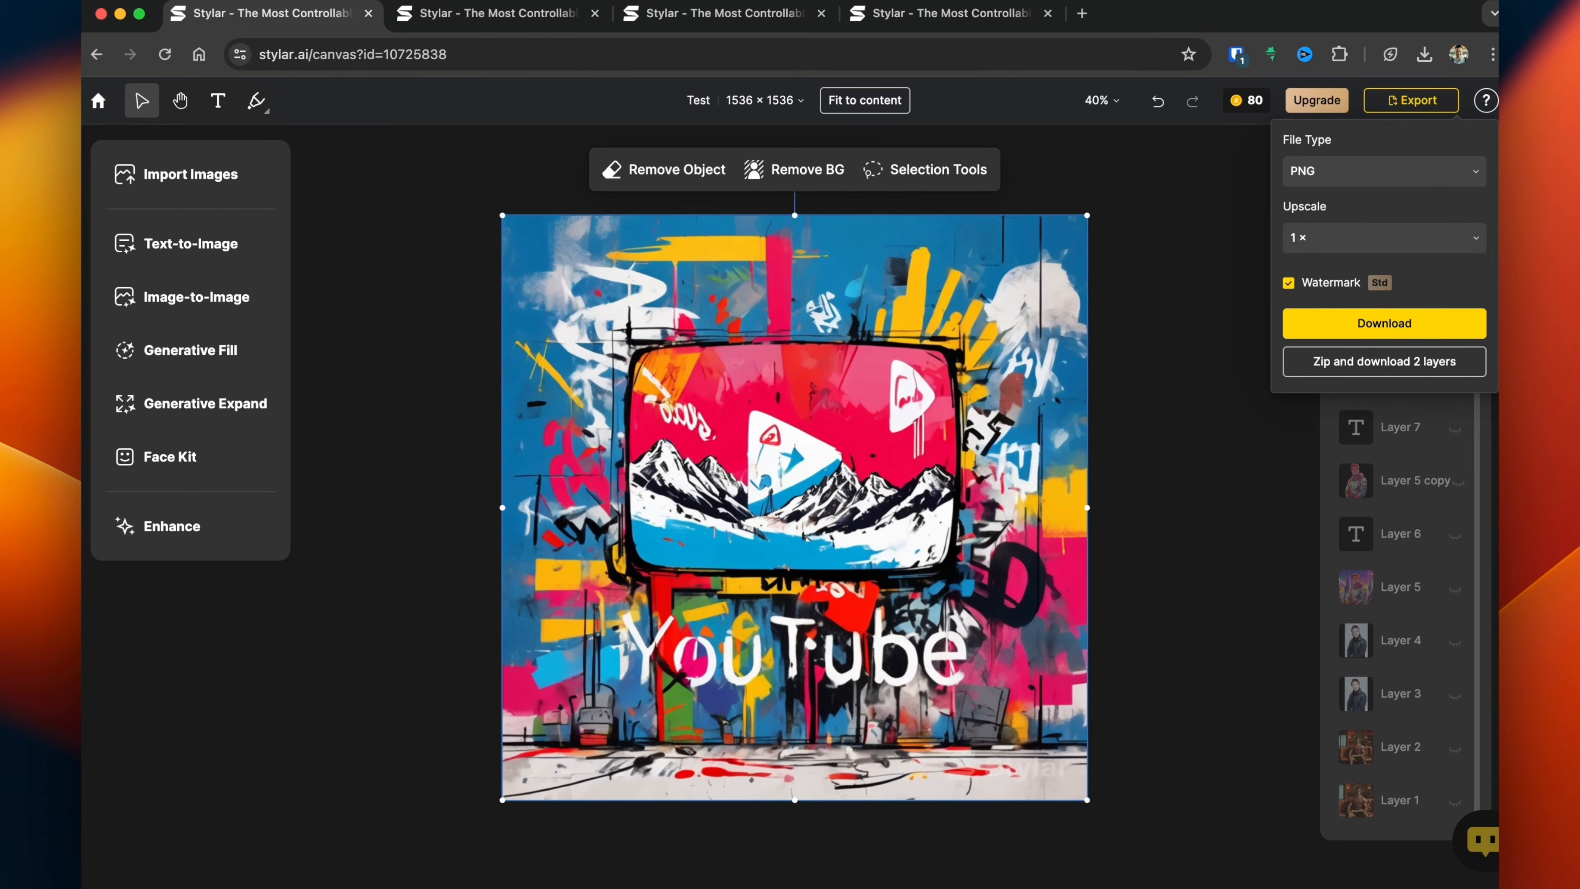
click(1384, 171)
click(1384, 171)
click(1384, 238)
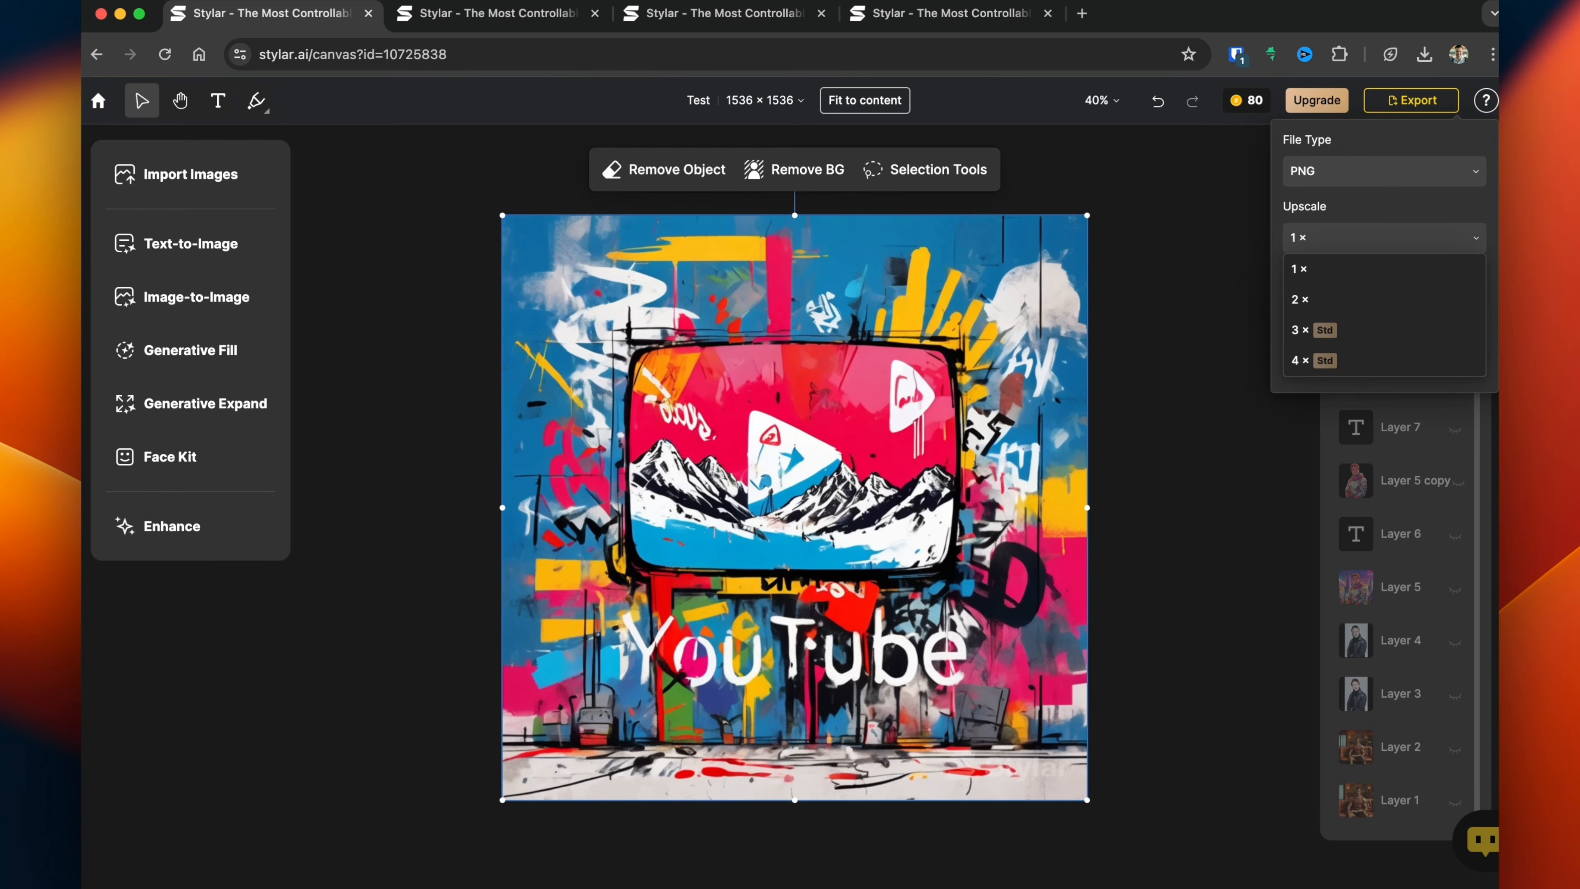
click(1384, 237)
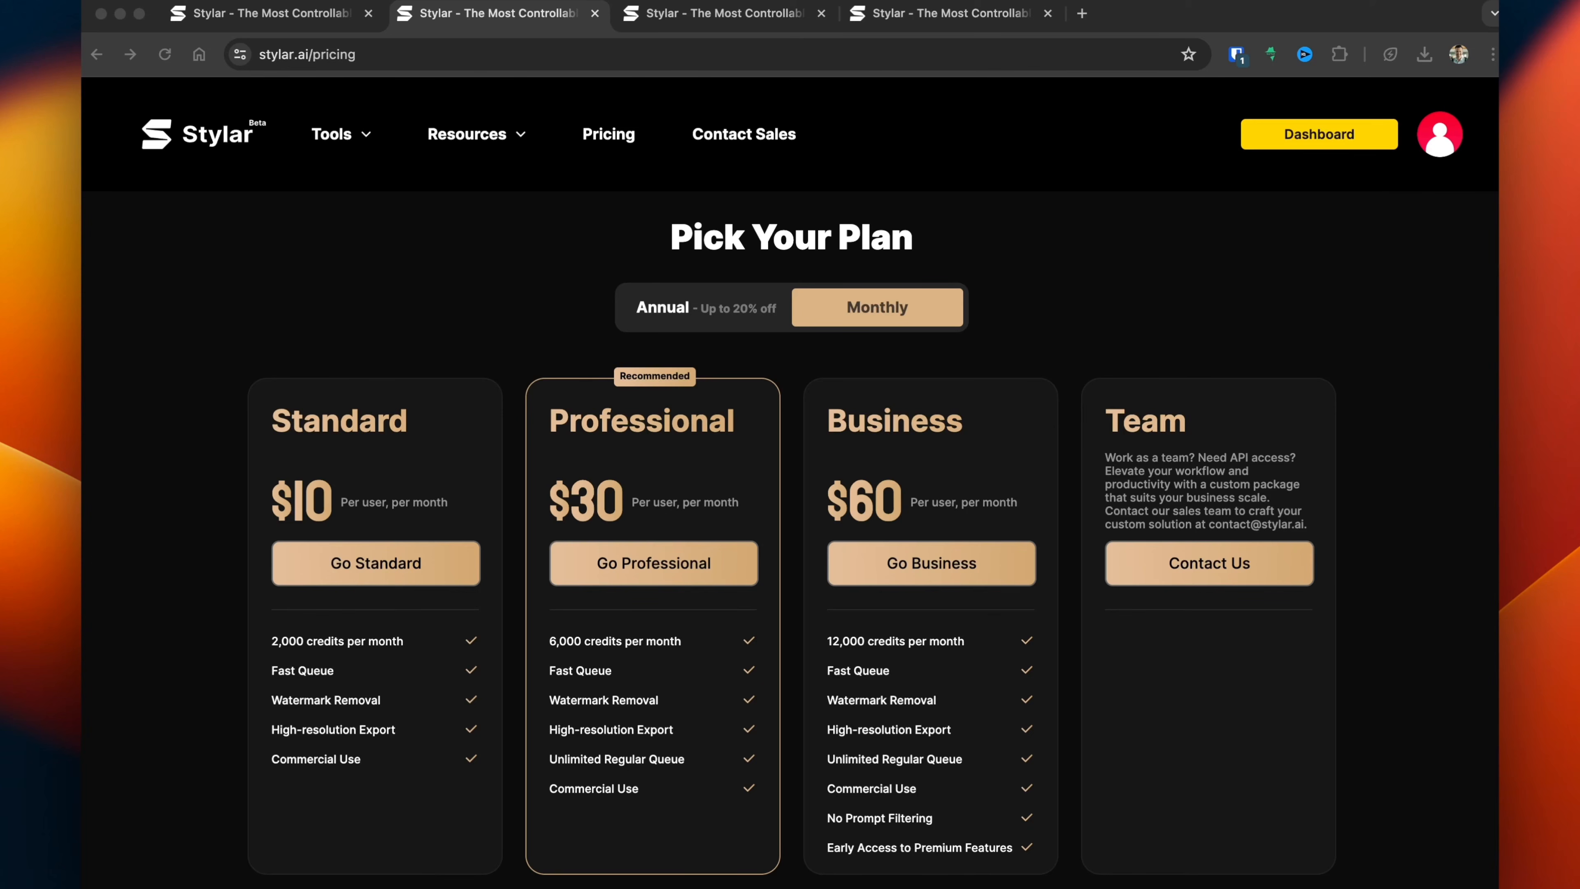
Leave the pricing page and browse the gallery of available image styles on the Stylar home page
key(ctrl+Tab)
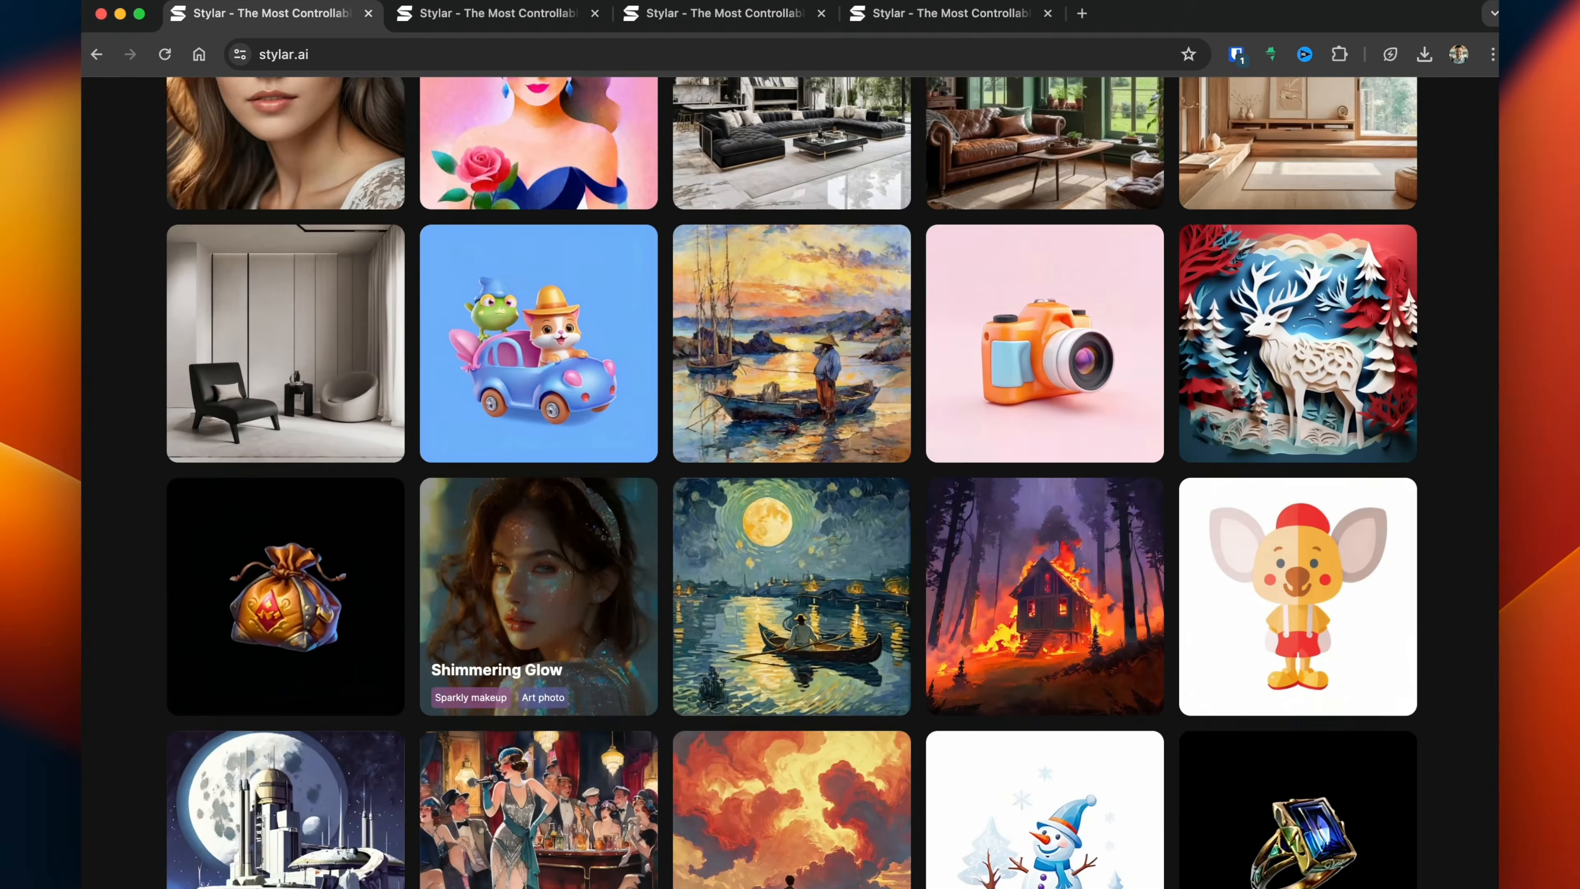
scroll(792, 483, down, 12)
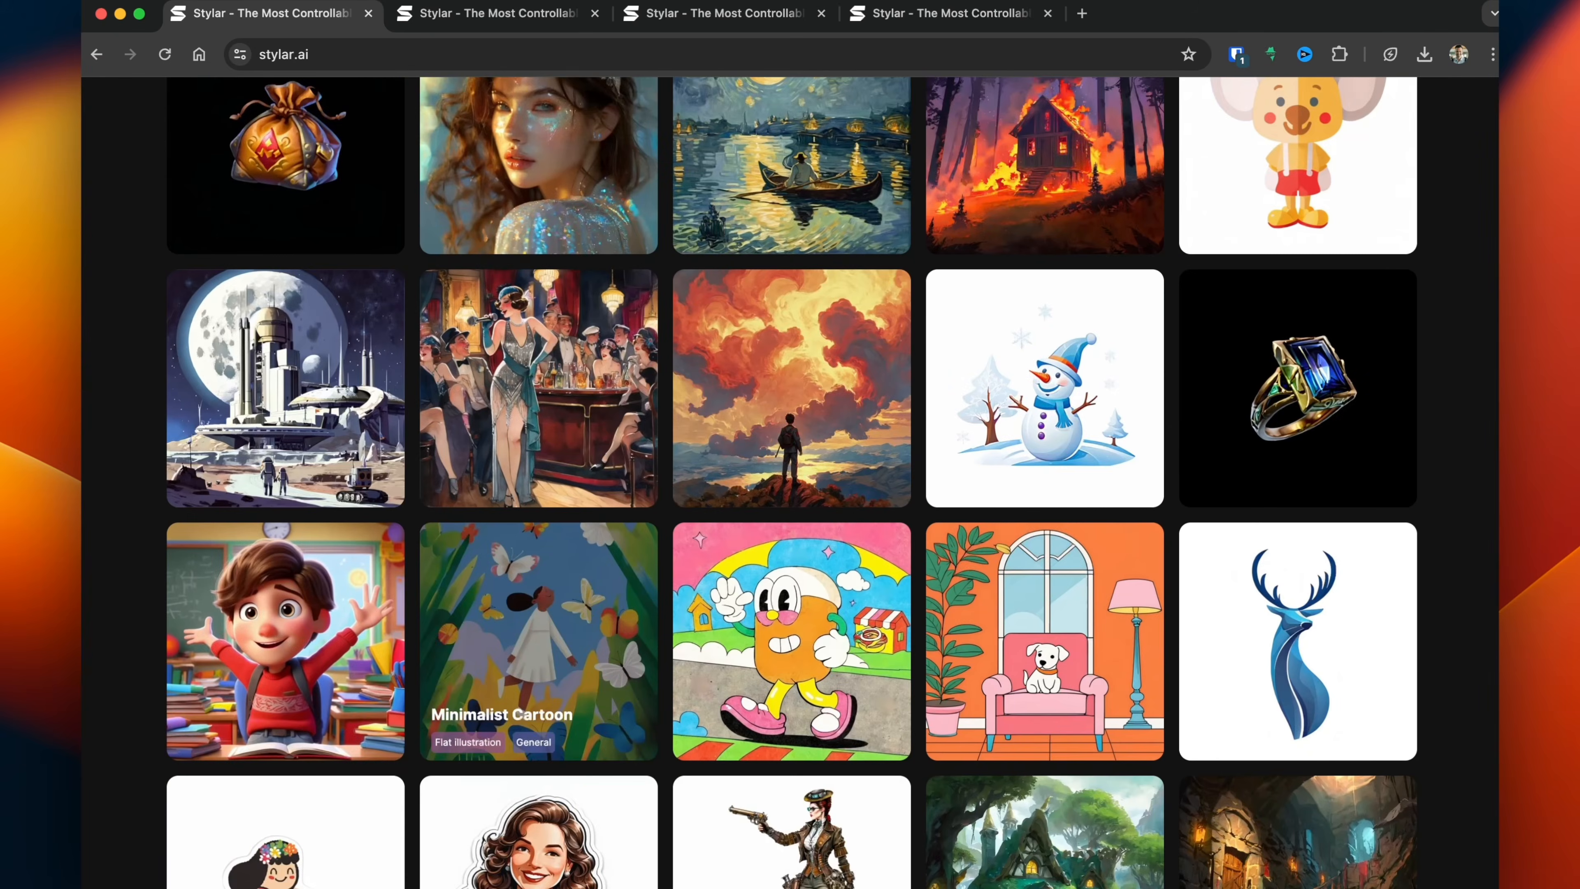
scroll(792, 483, down, 10)
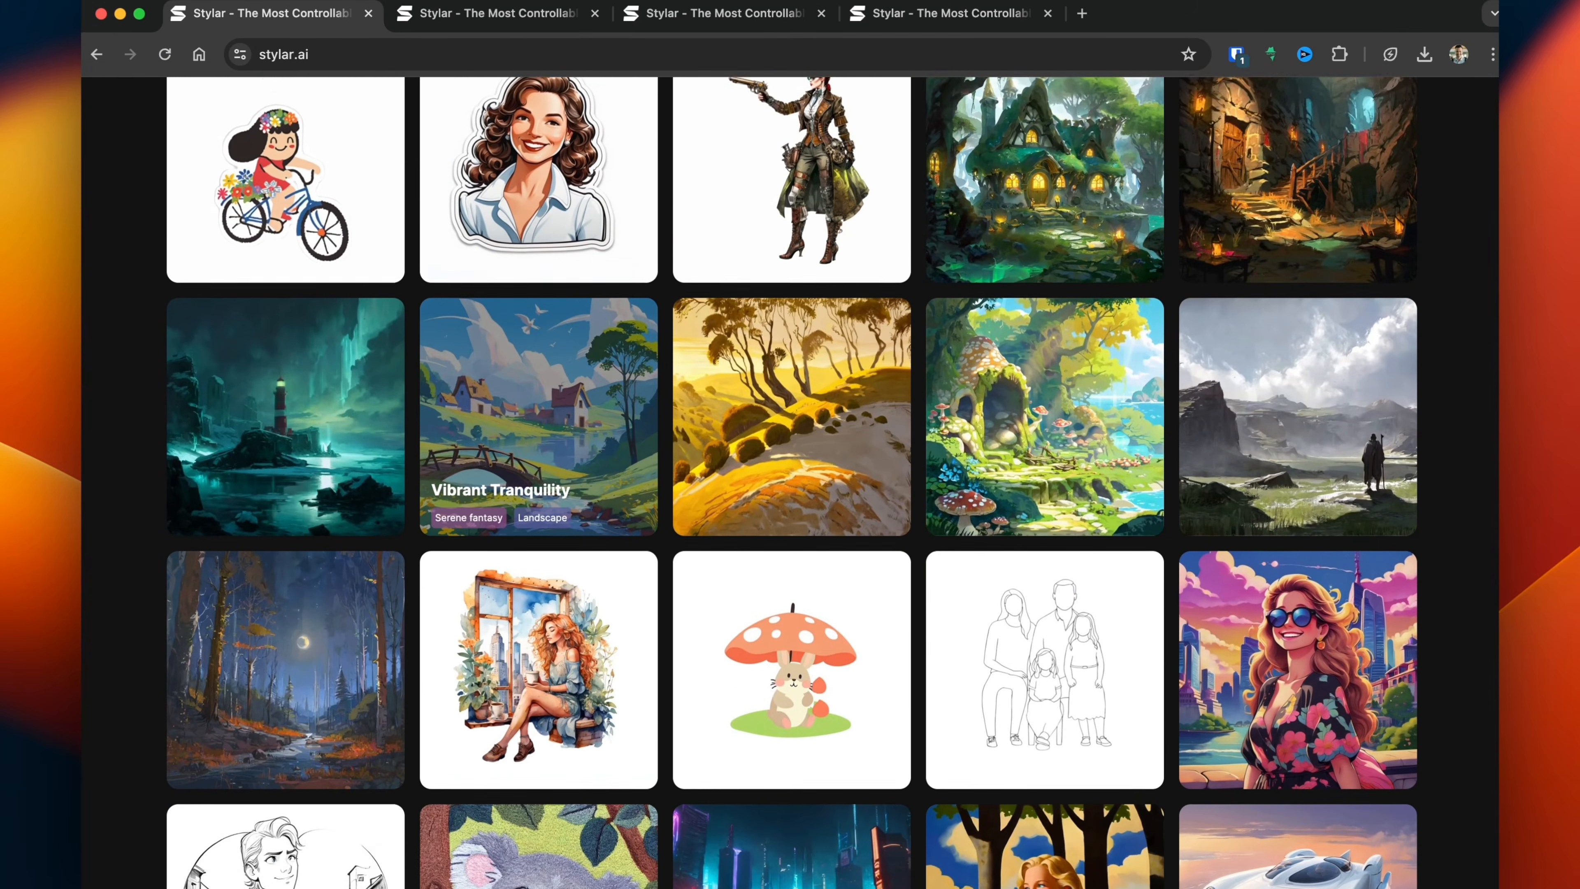
scroll(792, 483, down, 8)
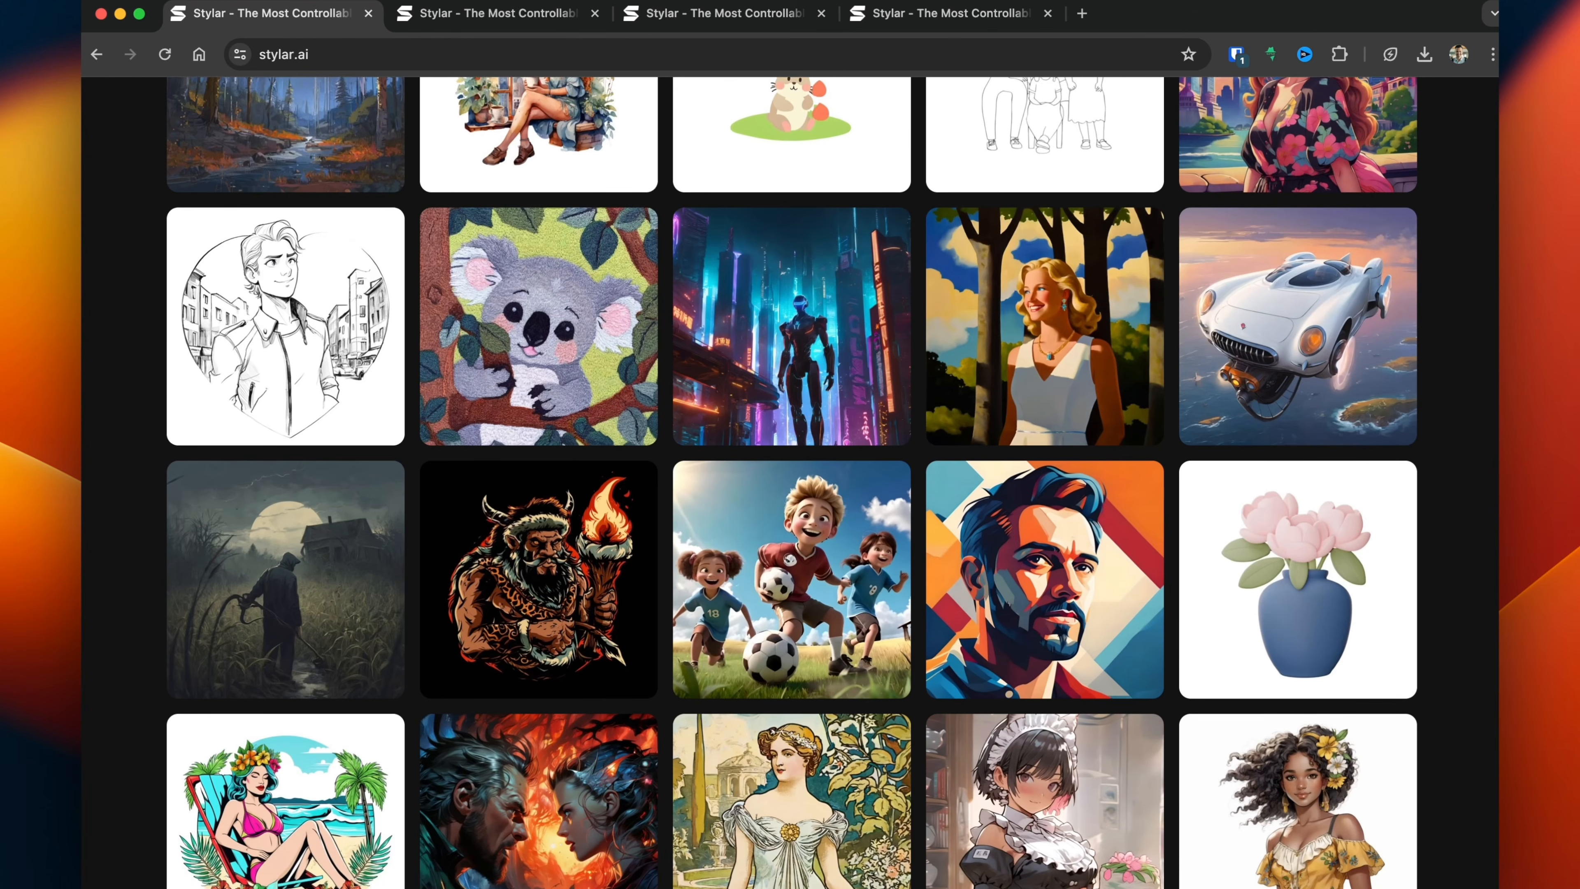
scroll(539, 436, down, 8)
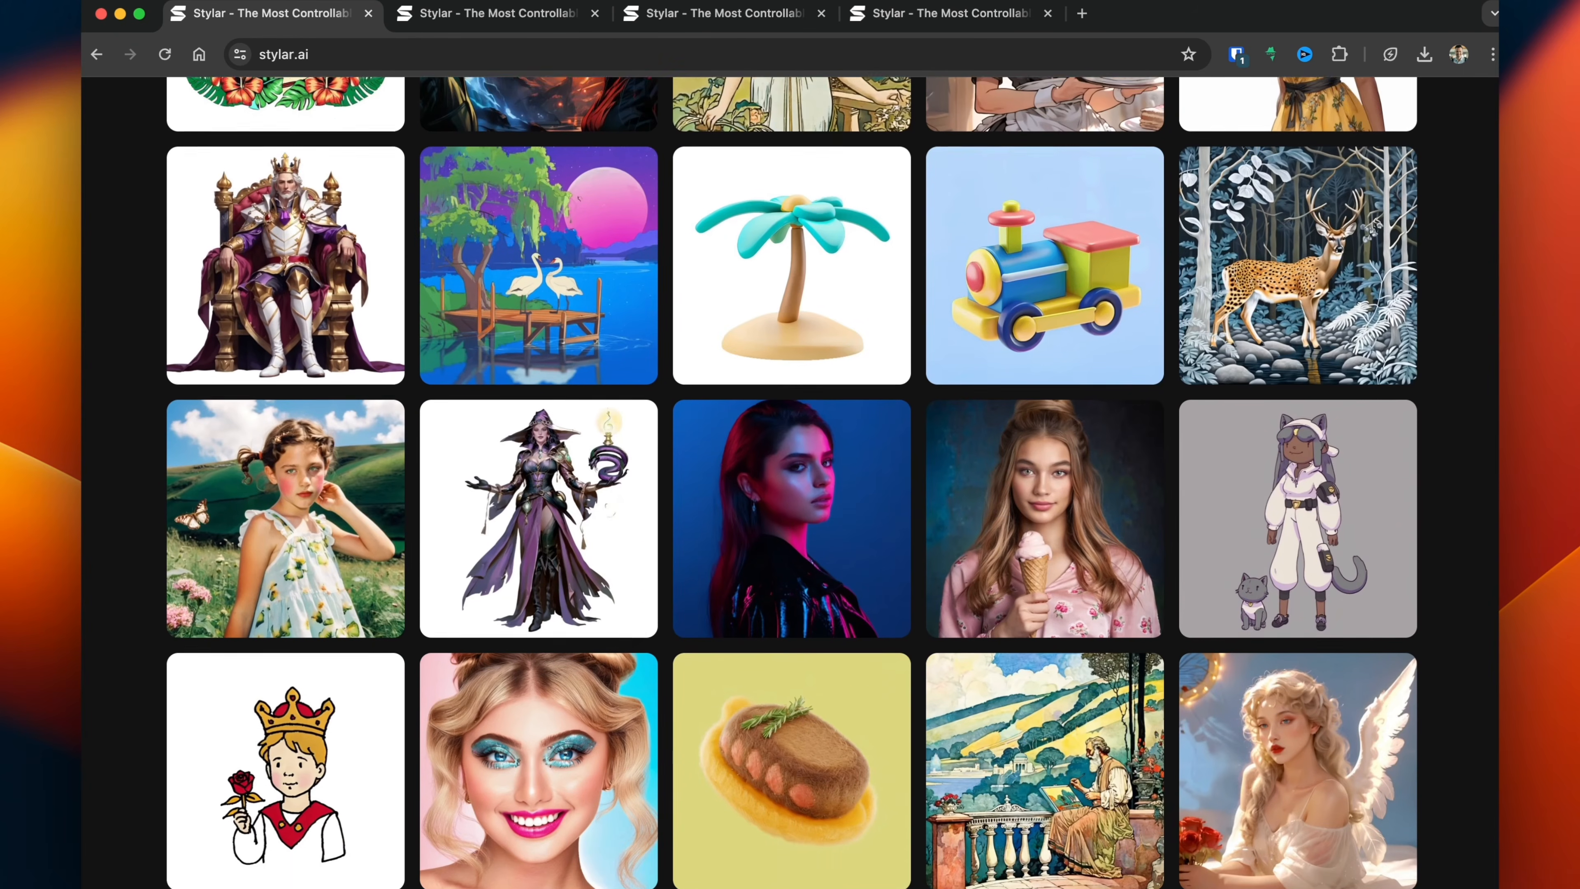
scroll(539, 436, down, 4)
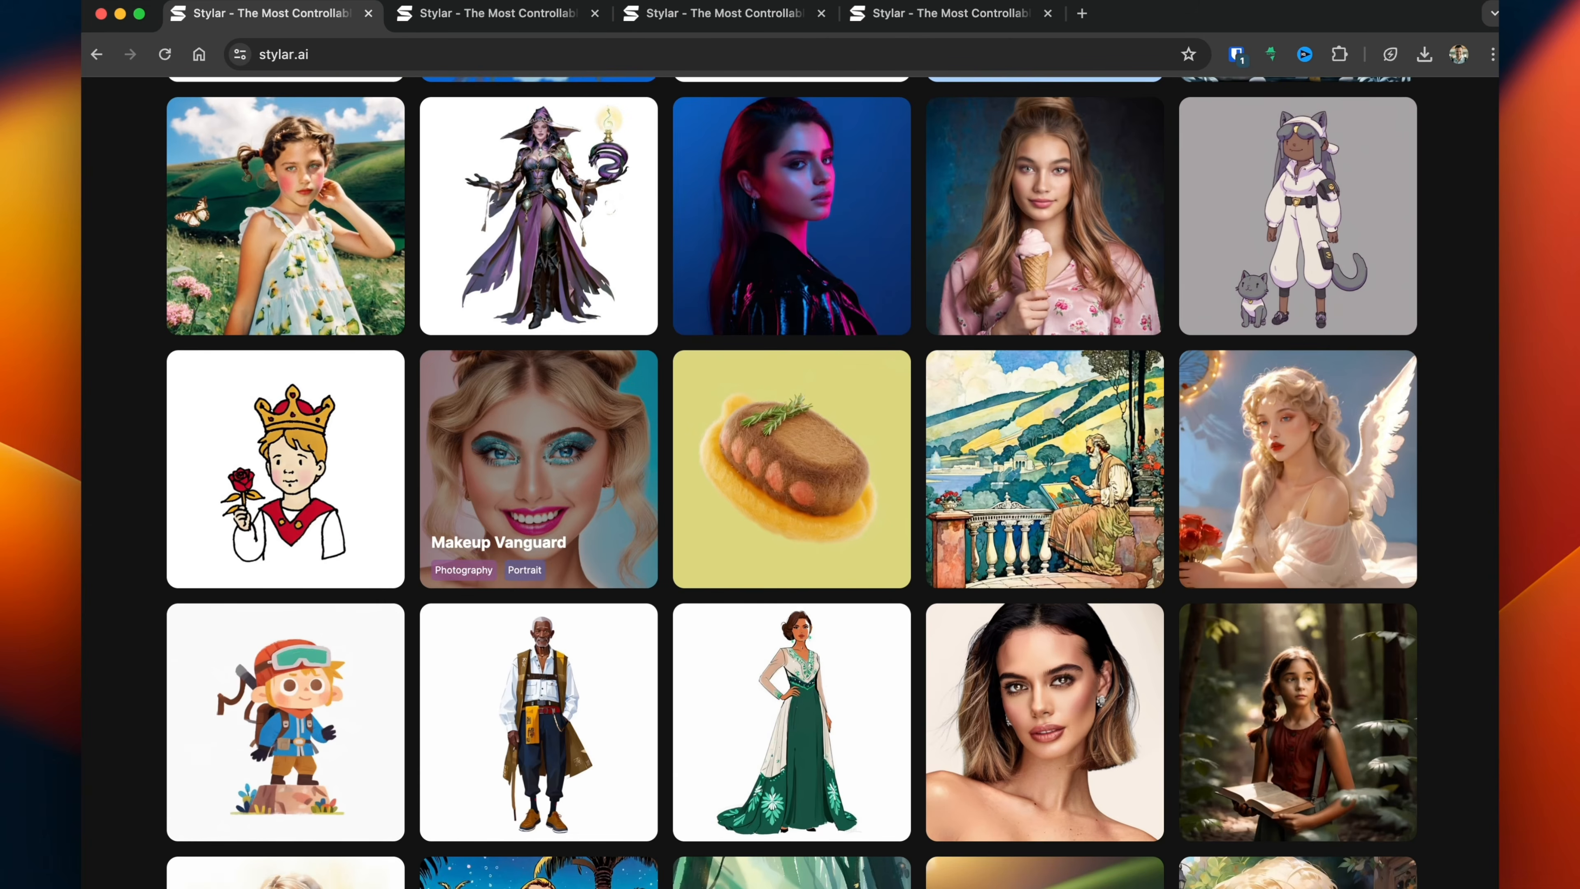